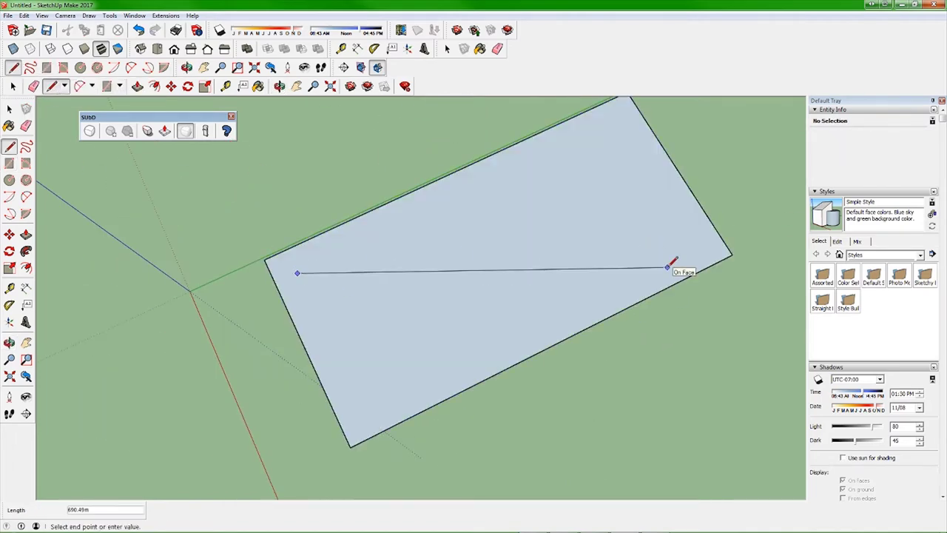
left_click(134, 14)
left_click(148, 67)
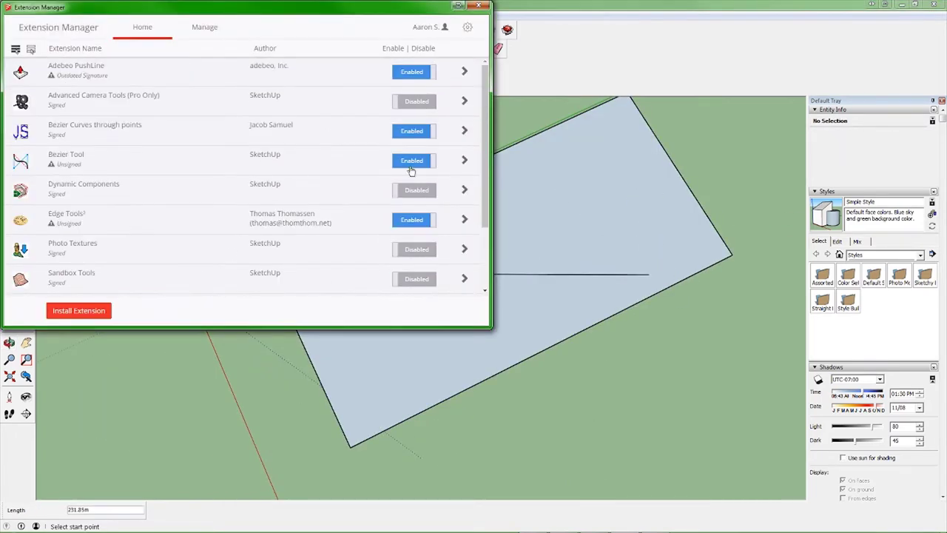
left_click(96, 311)
type("Bezier")
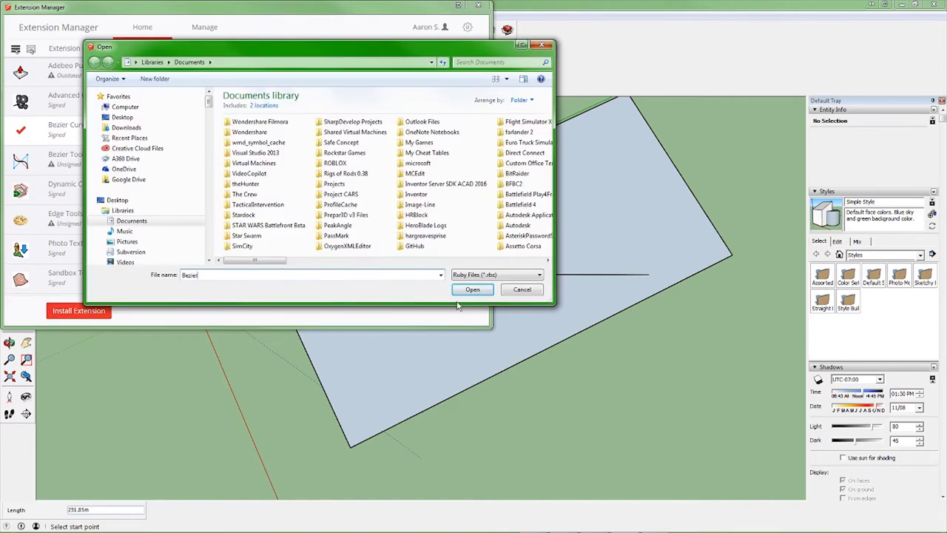
left_click(472, 289)
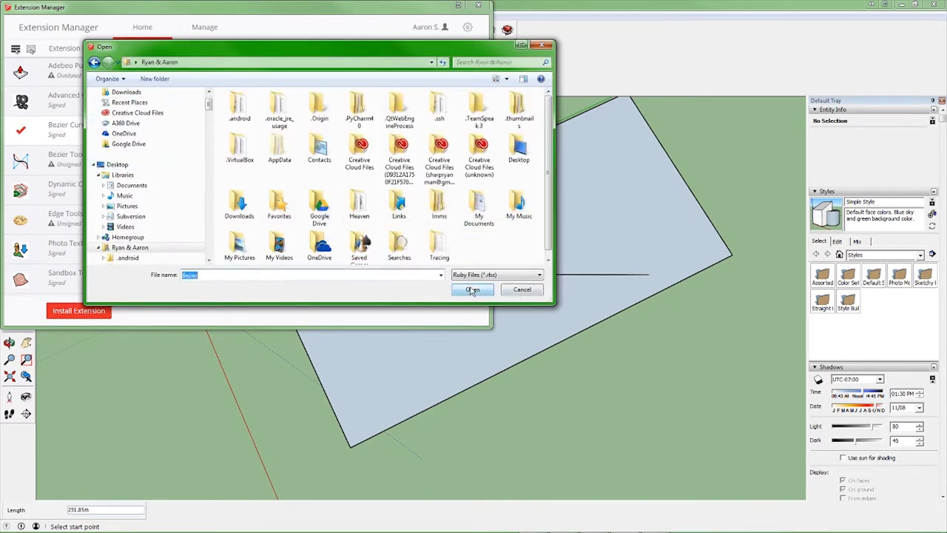
left_click(76, 311)
key("Escape")
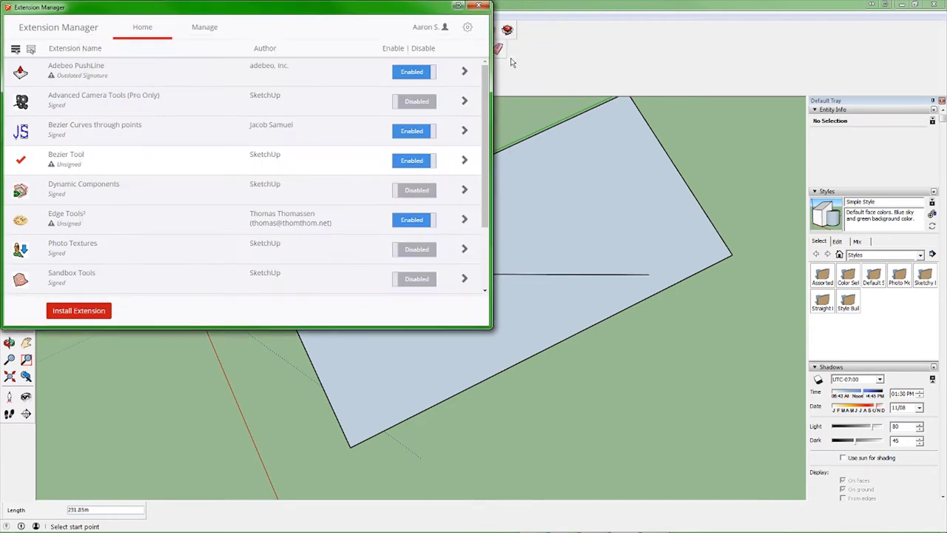
left_click(463, 159)
left_click(464, 130)
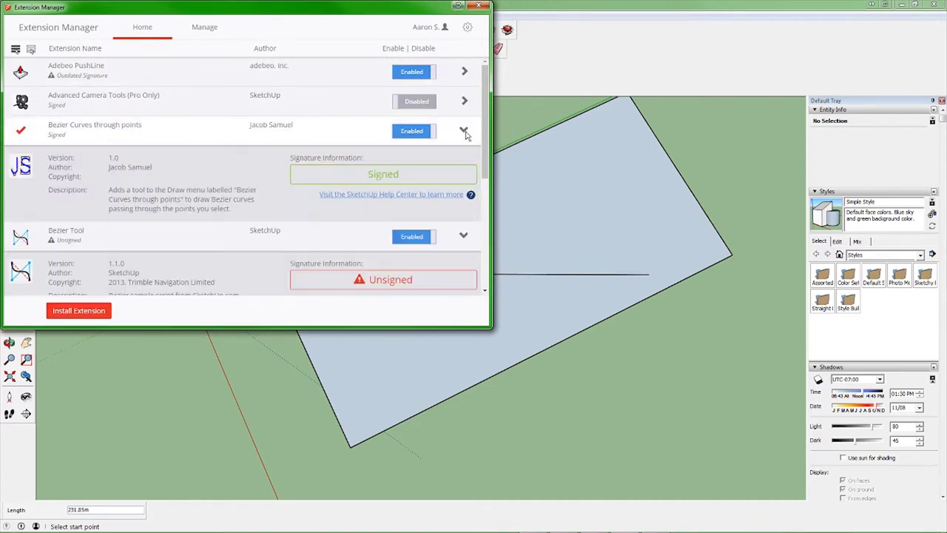
left_click(78, 310)
left_click(152, 117)
scroll(384, 185, "down", 5)
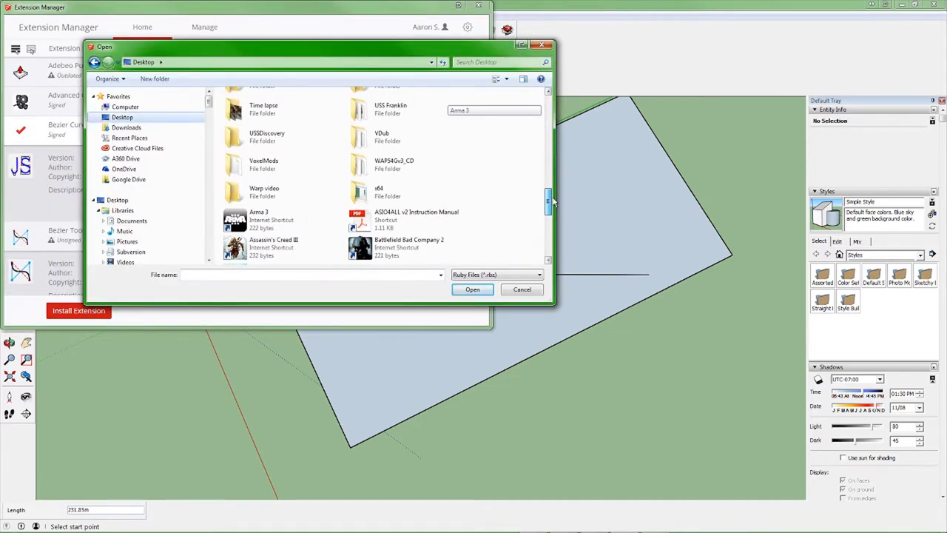
scroll(148, 185, "down", 5)
key("Return")
type("rbz")
key("Return")
key("Return")
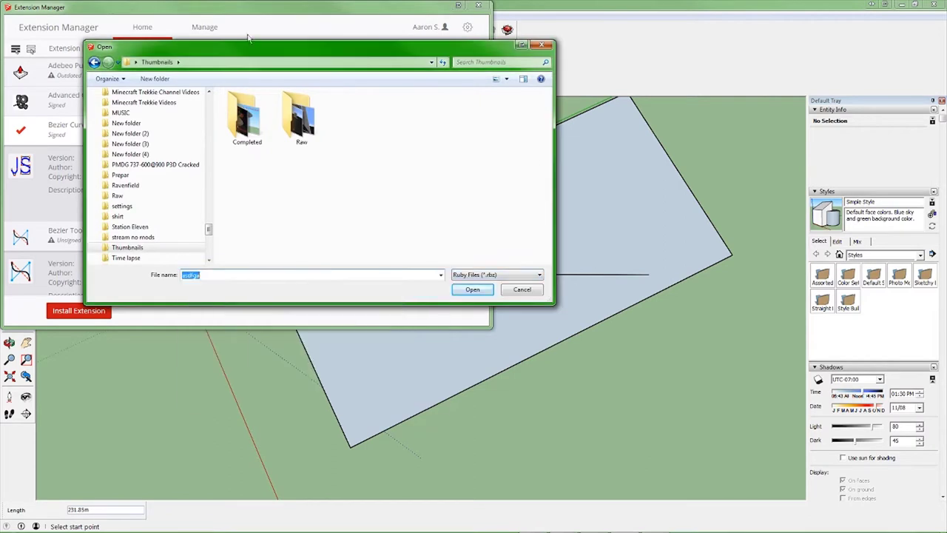
key("Escape")
left_click(134, 16)
Draw a two-point arc from the line's end point to the rectangle's corner.
left_click(79, 86)
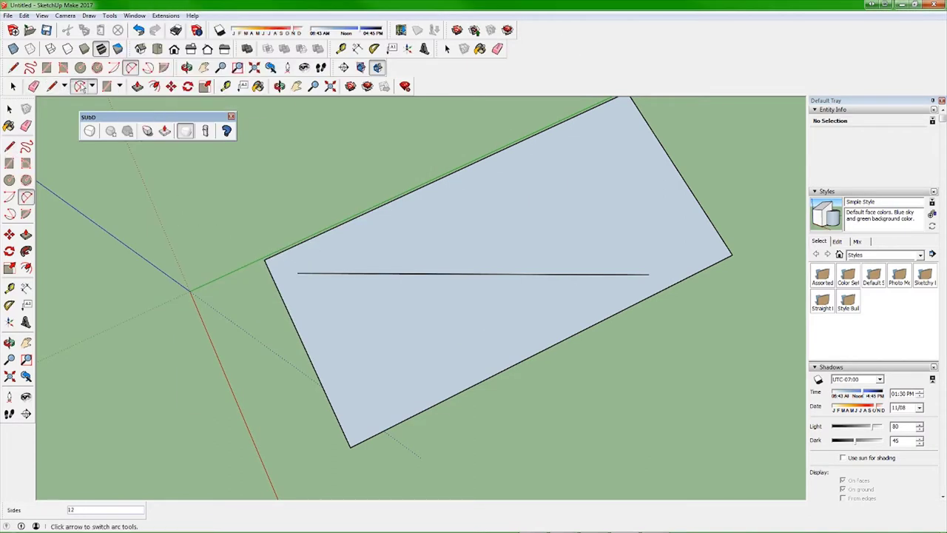
scroll(273, 280, "up", 3)
right_click(247, 239)
left_click(345, 286)
scroll(374, 261, "up", 3)
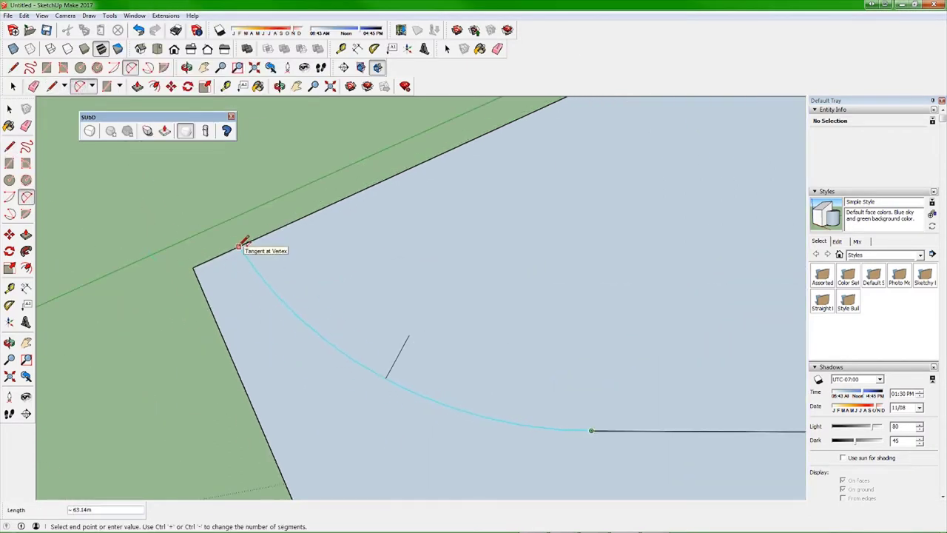
scroll(244, 221, "up", 5)
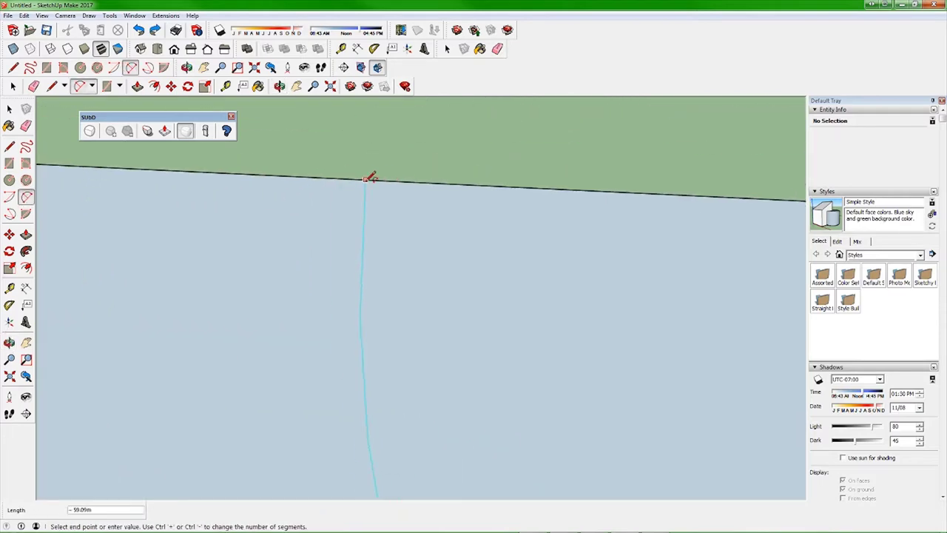
scroll(183, 334, "down", 3)
scroll(222, 296, "up", 3)
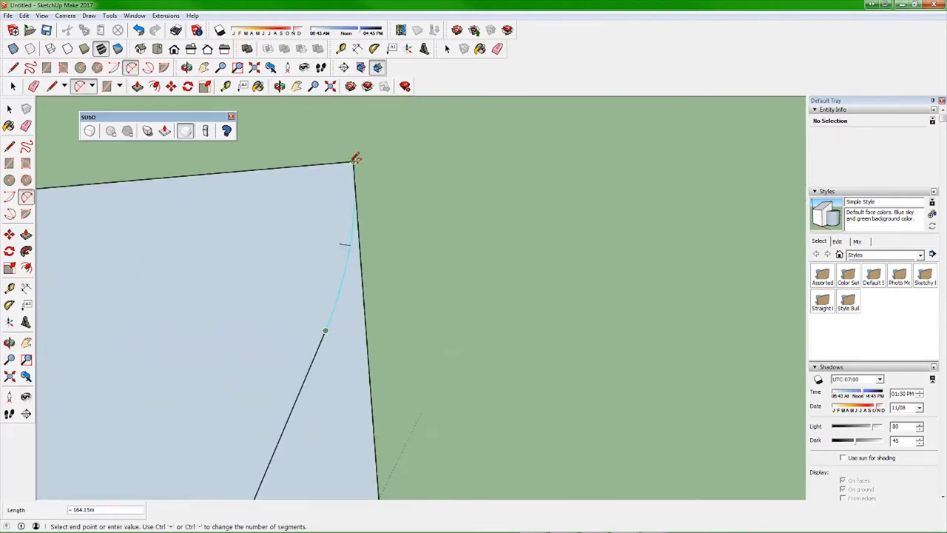
left_click(370, 221)
scroll(92, 218, "down", 3)
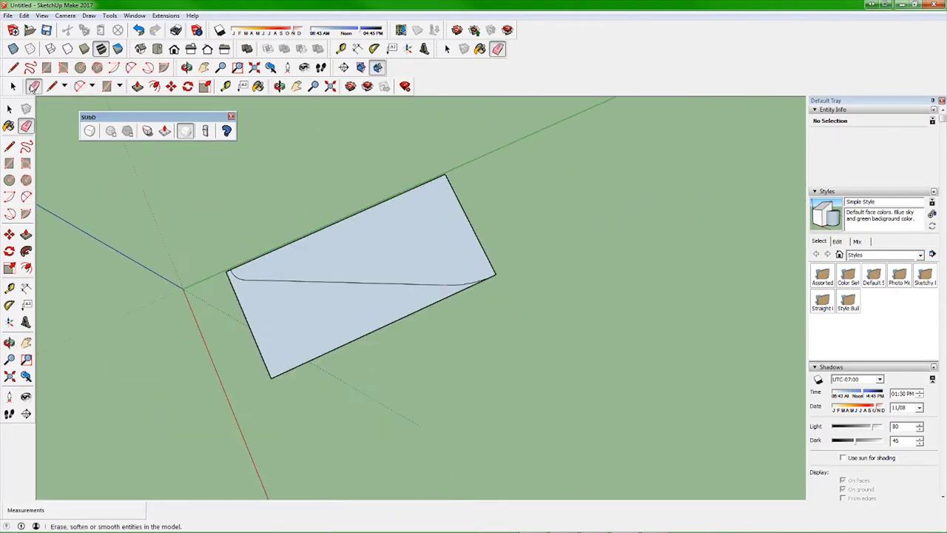
Erase the rectangle's unneeded lower edges, leaving a curved triangle.
left_click_drag(244, 355, 577, 232)
key("l")
middle_click_drag(577, 232, 431, 261)
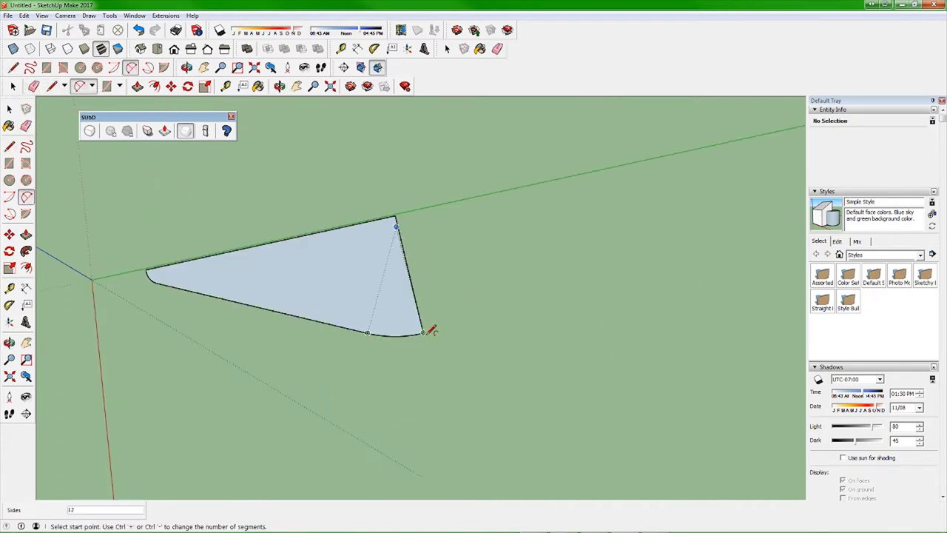
scroll(423, 332, "up", 4)
scroll(397, 338, "down", 2)
Draw arcs from the lower-right corner along the shape's edge, closing the curved face.
left_click(419, 311)
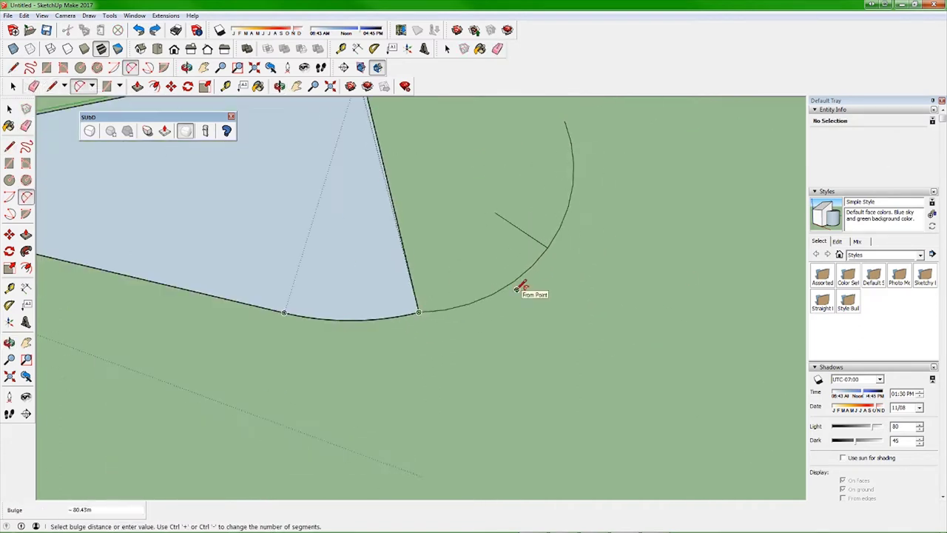
scroll(539, 274, "down", 3)
mouse_move(634, 121)
middle_mouse_down()
mouse_move(370, 350)
mouse_move(583, 334)
mouse_move(525, 393)
mouse_move(661, 296)
mouse_move(390, 226)
mouse_move(302, 476)
mouse_move(402, 312)
middle_mouse_up()
key("e")
key("a")
left_click(385, 448)
scroll(282, 325, "up", 3)
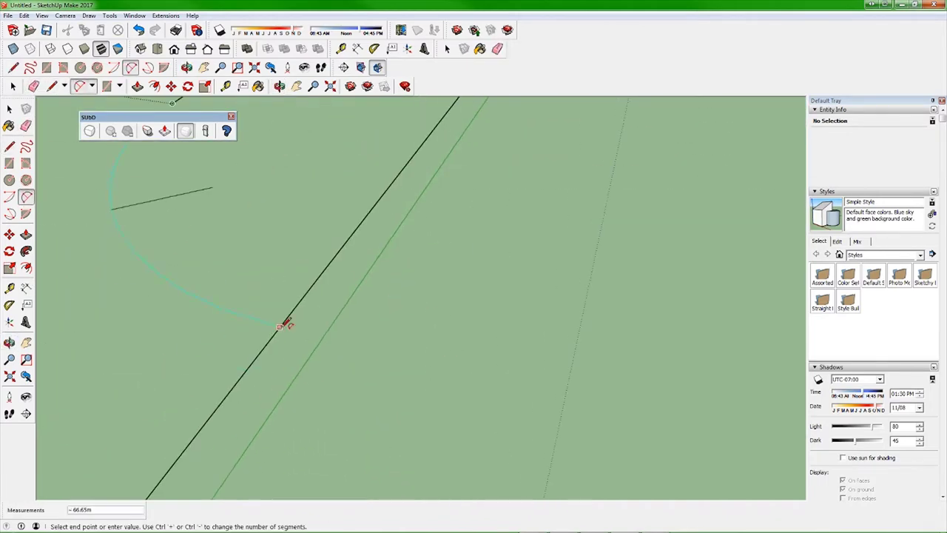
middle_click_drag(184, 292, 345, 254)
left_click(296, 380)
Start an arc on the fin's edge and level the view so the fin lies horizontal.
middle_click_drag(296, 380, 296, 332)
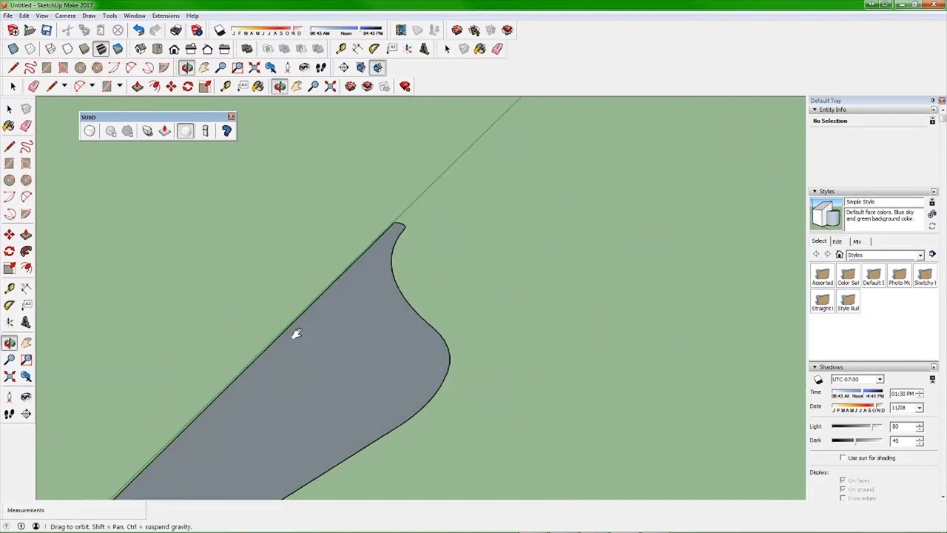
scroll(296, 332, "down", 3)
key("e")
key("f")
middle_click_drag(222, 296, 436, 259)
scroll(444, 254, "up", 4)
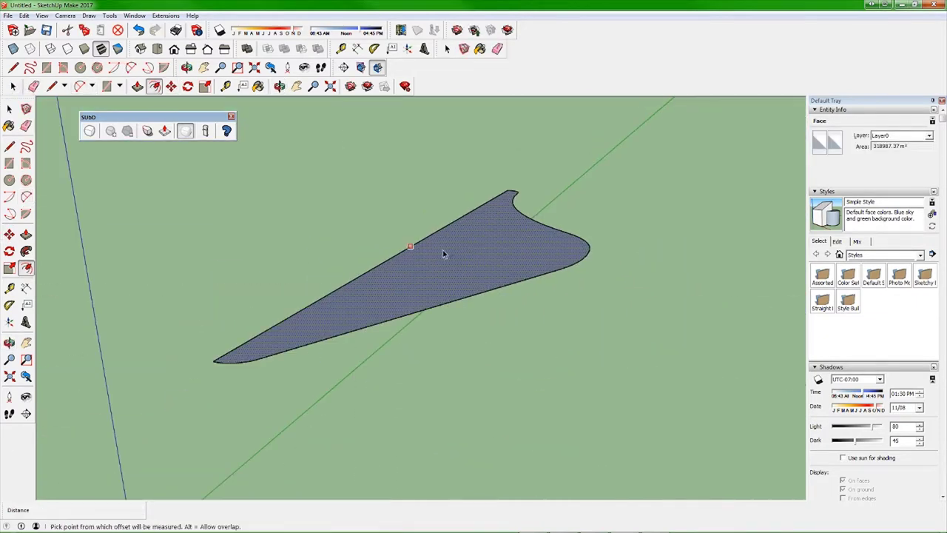
middle_click_drag(479, 210, 348, 296)
scroll(348, 296, "up", 3)
key("a")
left_click(346, 301)
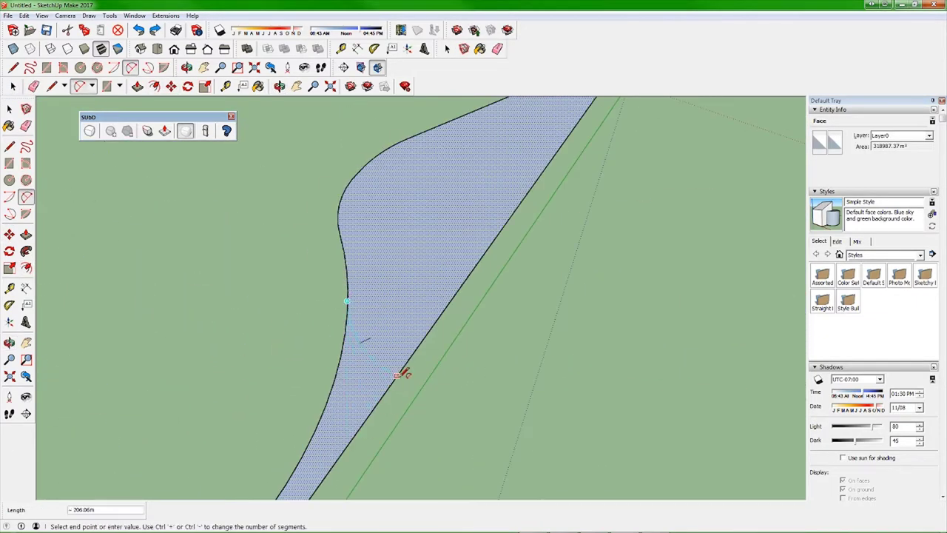
middle_click_drag(399, 374, 389, 255)
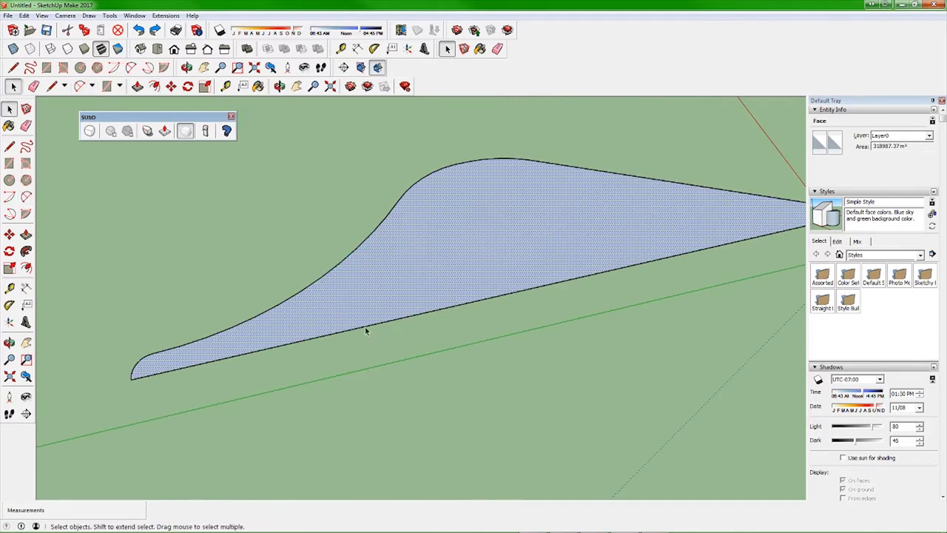
Pick the fin face for an inward offset several times, cancelling each pending preview.
key("f")
left_click(373, 227)
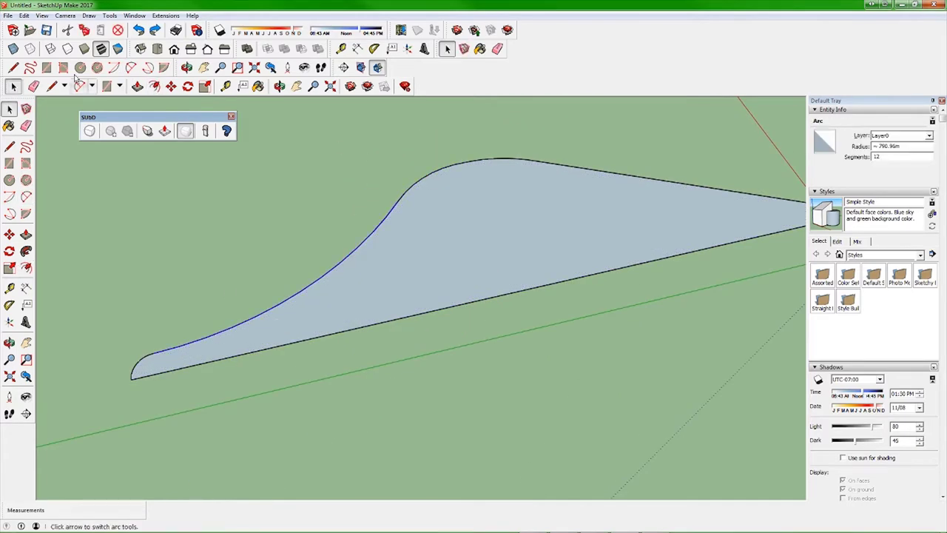
left_click(448, 313)
key("Escape")
left_click(446, 305)
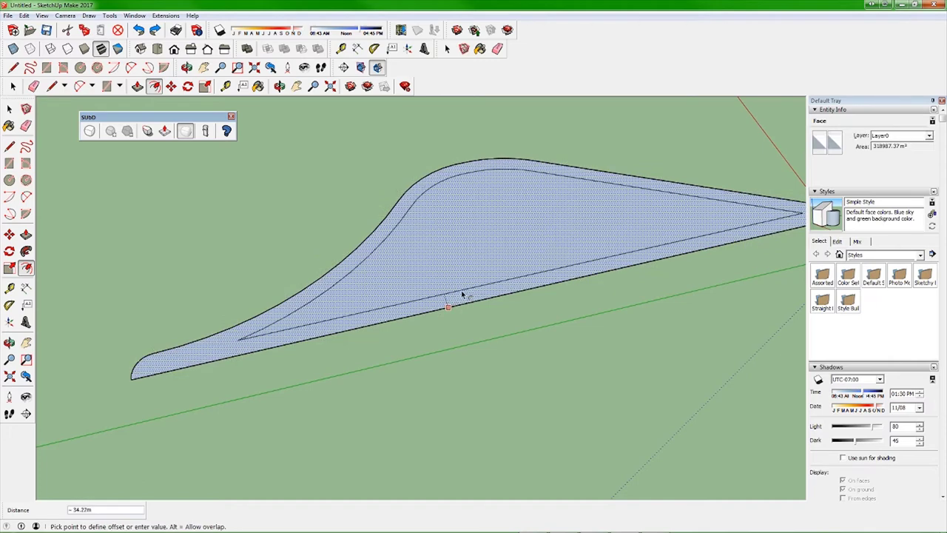
key("Escape")
middle_click_drag(462, 295, 496, 280)
left_click(451, 362)
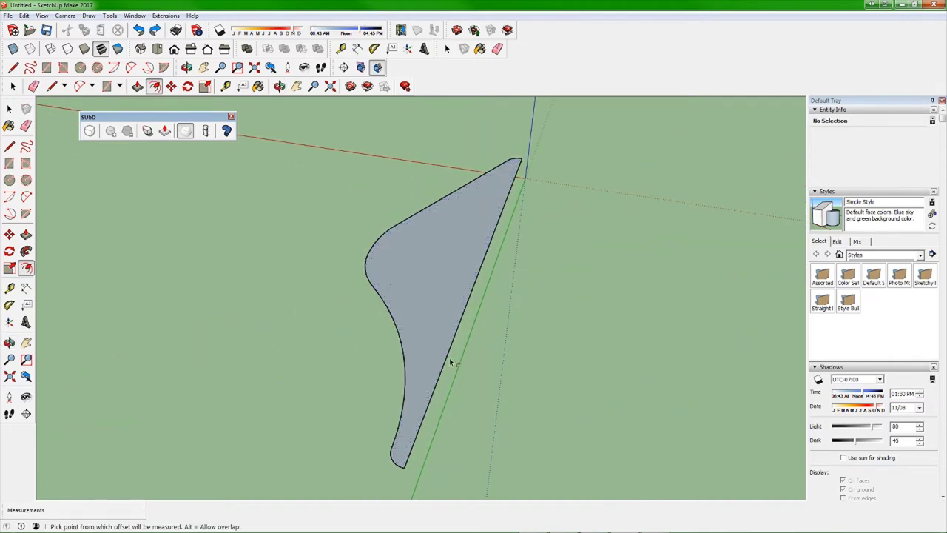
key("Escape")
middle_click_drag(451, 361, 436, 239)
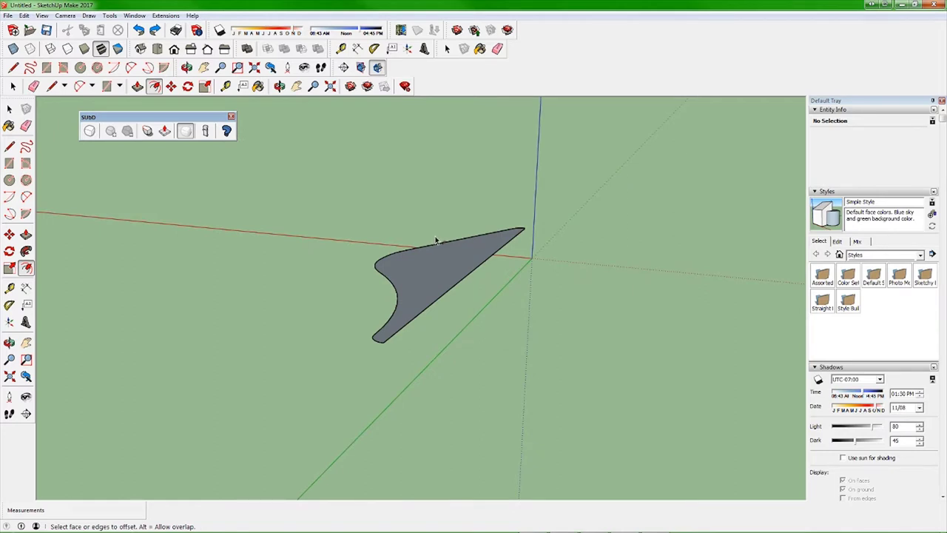
middle_click_drag(436, 239, 424, 238)
key("ctrl+z")
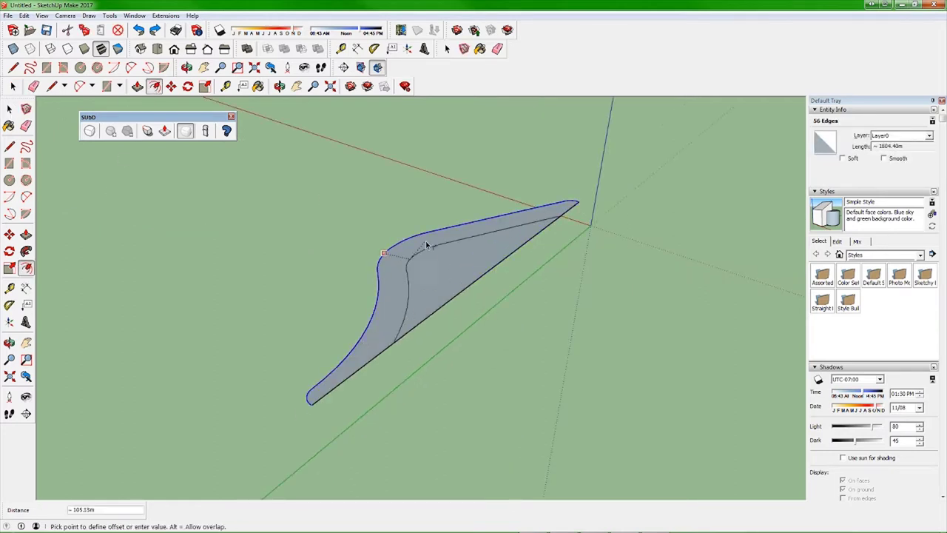
Commit the inset outline inside the fin and select its curved outline.
left_click(397, 243)
scroll(444, 287, "up", 3)
key("l")
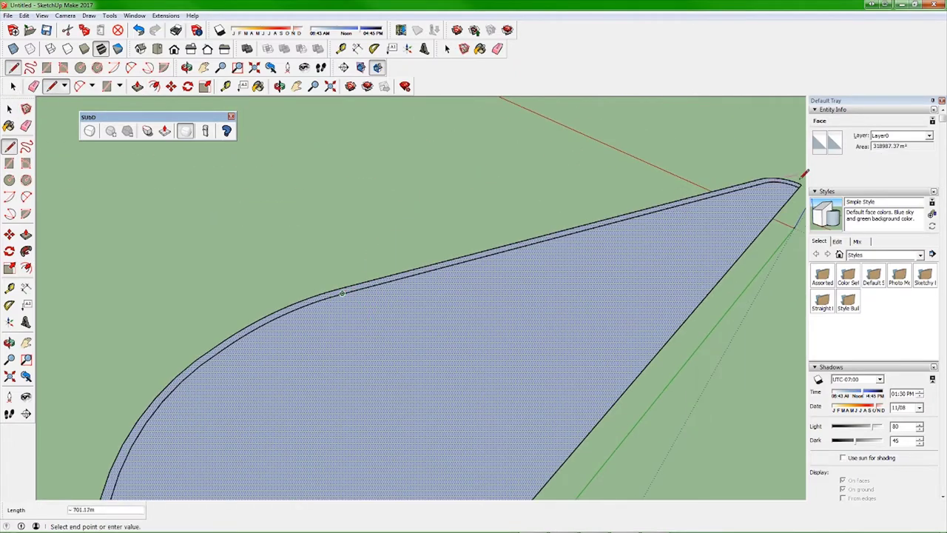
left_click(336, 291)
mouse_move(337, 291)
middle_mouse_down()
mouse_move(423, 169)
mouse_move(433, 317)
mouse_move(531, 197)
middle_mouse_up()
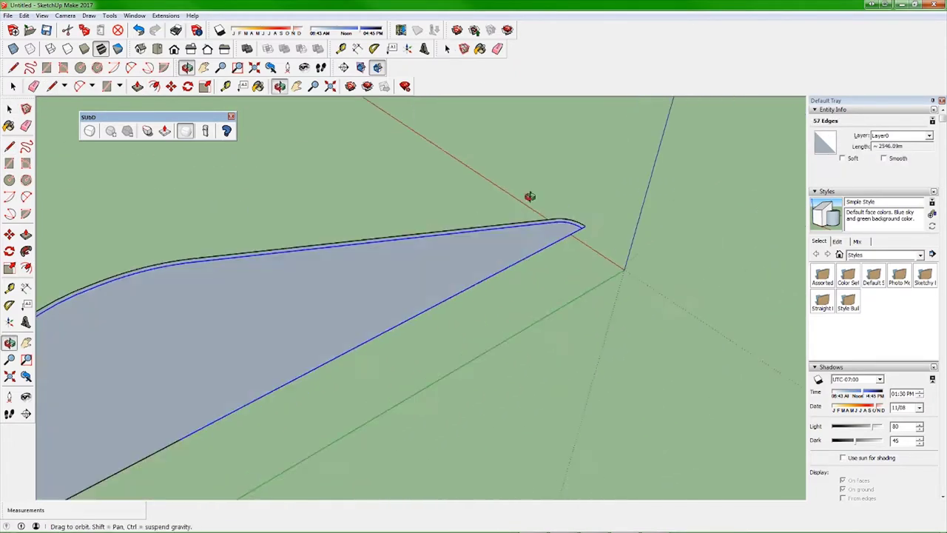
left_click(52, 85)
Finish the arcs at the fin's tip, closing the rounded face.
key("space")
mouse_move(698, 302)
middle_mouse_down()
mouse_move(592, 459)
mouse_move(281, 321)
mouse_move(228, 309)
mouse_move(75, 87)
middle_mouse_up()
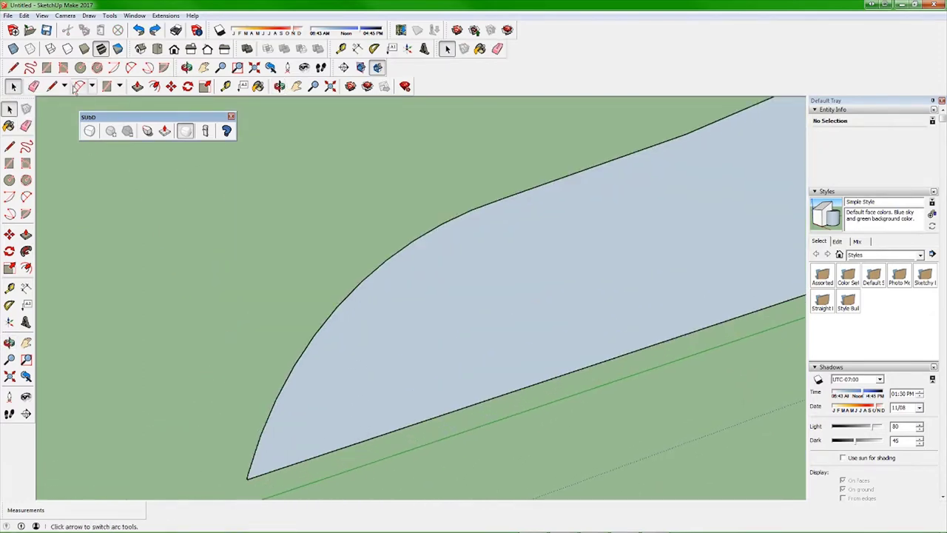
left_click(255, 457)
mouse_move(264, 423)
middle_mouse_down()
mouse_move(484, 328)
mouse_move(518, 277)
middle_mouse_up()
key("e")
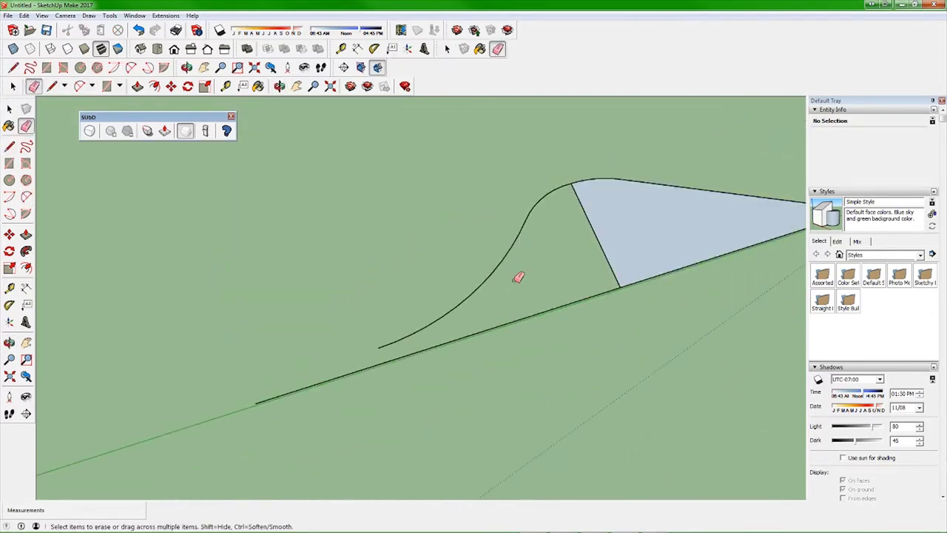
scroll(370, 348, "up", 5)
key("a")
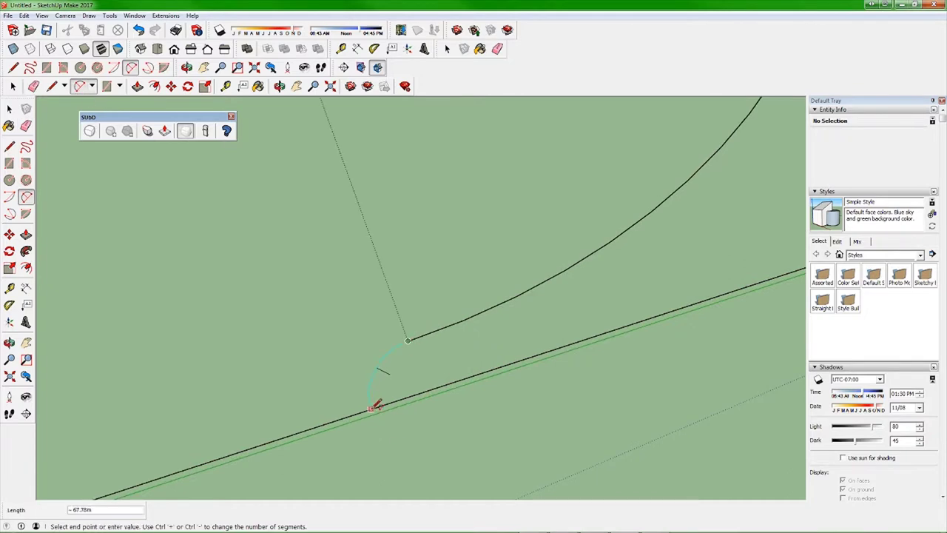
left_click(374, 406)
key("e")
scroll(444, 412, "down", 5)
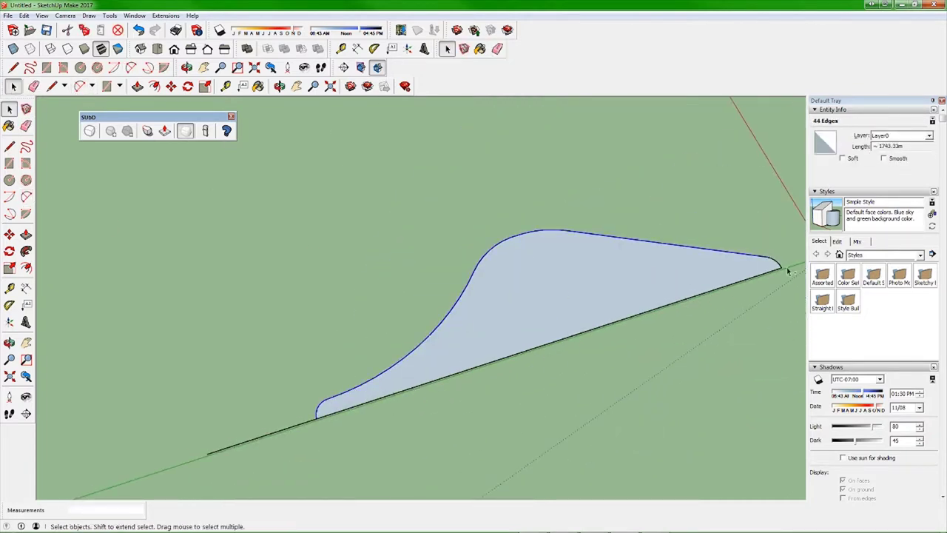
Complete the blade's inset outline and select the flat blade face.
left_click(500, 254)
scroll(571, 285, "up", 5)
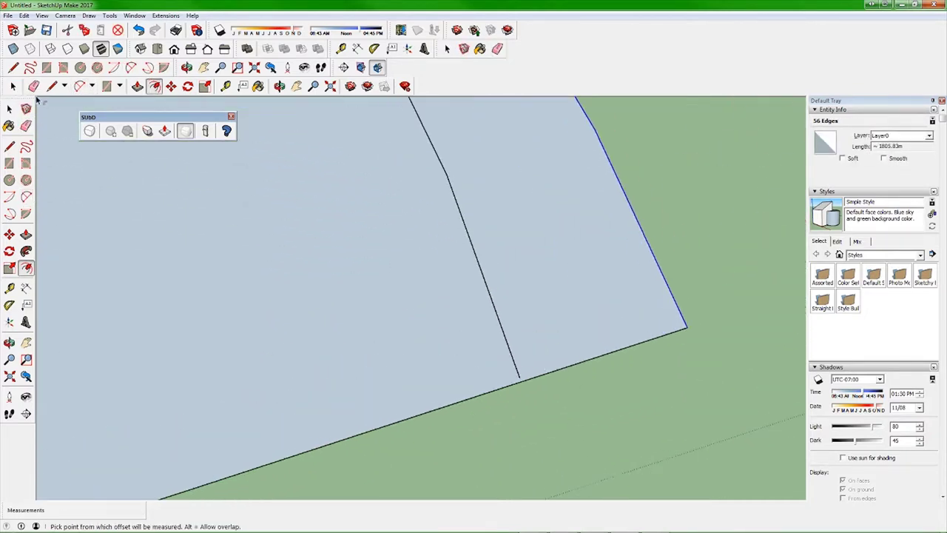
key("space")
scroll(406, 349, "down", 5)
left_click(406, 348)
key("m")
mouse_move(407, 349)
middle_mouse_down()
mouse_move(401, 374)
mouse_move(352, 436)
mouse_move(214, 310)
mouse_move(647, 329)
mouse_move(397, 389)
mouse_move(332, 332)
mouse_move(446, 290)
middle_mouse_up()
Push/Pull the flat blade shape upward into a thick solid.
key("p")
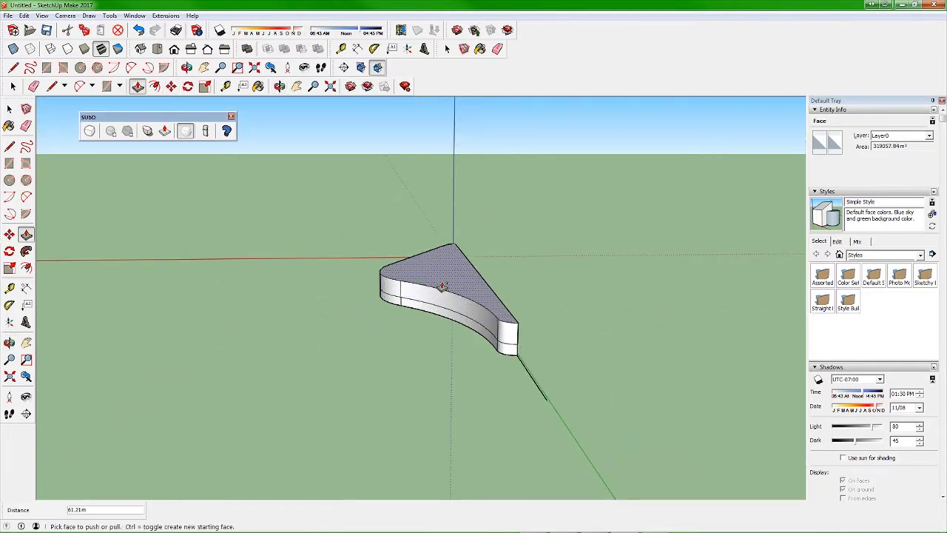
scroll(442, 286, "up", 5)
scroll(302, 302, "down", 5)
mouse_move(302, 302)
middle_mouse_down()
mouse_move(467, 333)
mouse_move(509, 267)
middle_mouse_up()
scroll(509, 267, "up", 4)
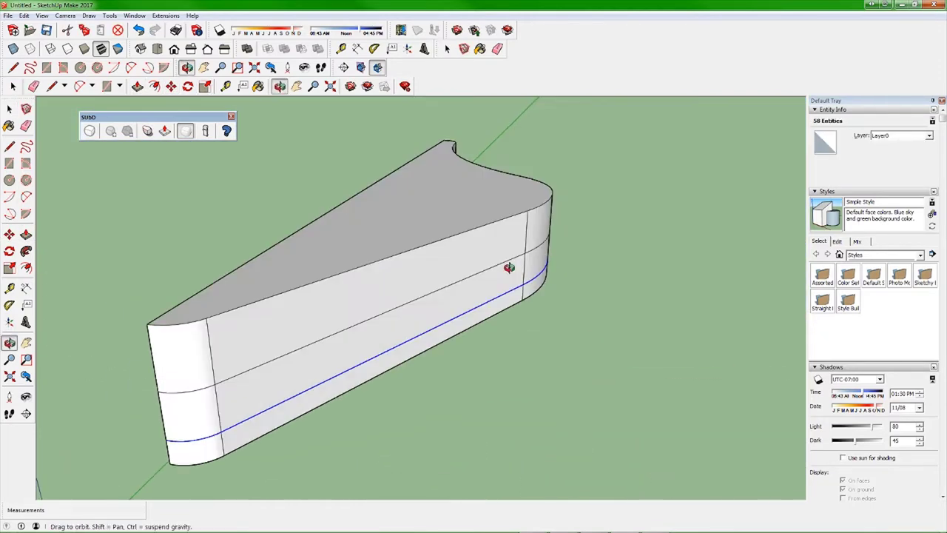
scroll(509, 267, "down", 5)
Scale the solid's top downward to taper it, then orbit to inspect the shape.
key("s")
mouse_move(440, 342)
middle_mouse_down()
mouse_move(431, 274)
mouse_move(522, 405)
mouse_move(533, 387)
mouse_move(444, 319)
middle_mouse_up()
key("o")
left_click_drag(444, 318, 660, 158)
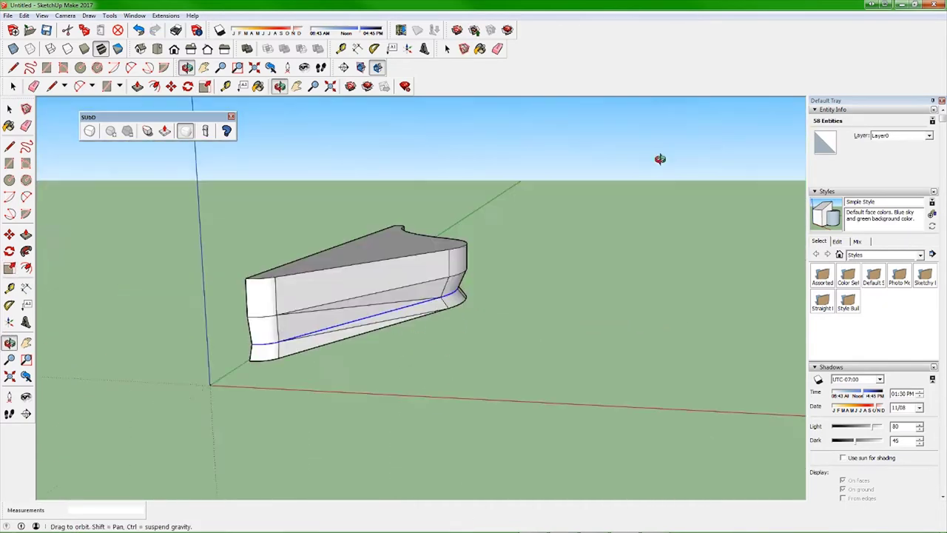
mouse_move(660, 158)
middle_mouse_down()
mouse_move(562, 306)
mouse_move(382, 377)
mouse_move(560, 309)
mouse_move(499, 266)
mouse_move(545, 286)
mouse_move(393, 228)
mouse_move(421, 221)
mouse_move(349, 264)
mouse_move(475, 318)
middle_mouse_up()
key("m")
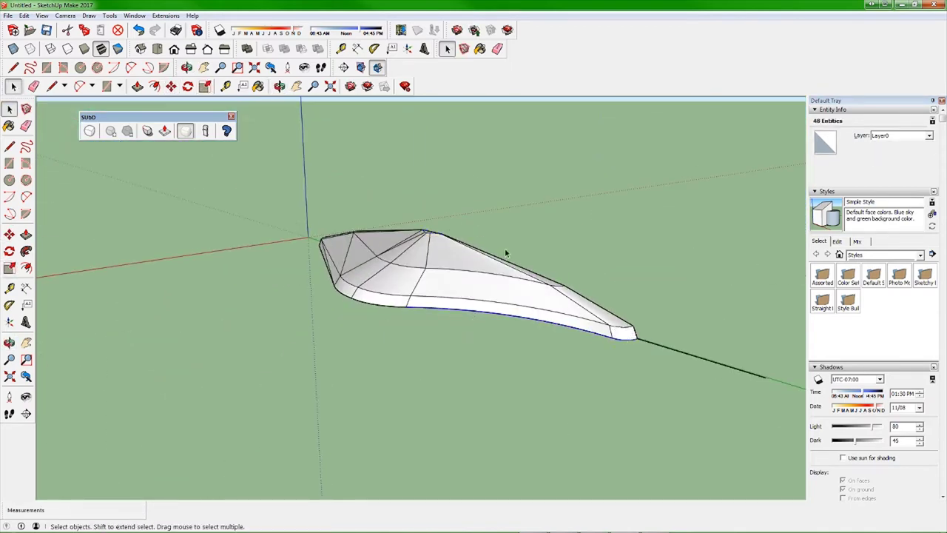
mouse_move(505, 253)
middle_mouse_down()
mouse_move(550, 205)
mouse_move(672, 163)
mouse_move(42, 100)
middle_mouse_up()
Scale the tail edges and confirm the SubD smoothing of the hull.
key("s")
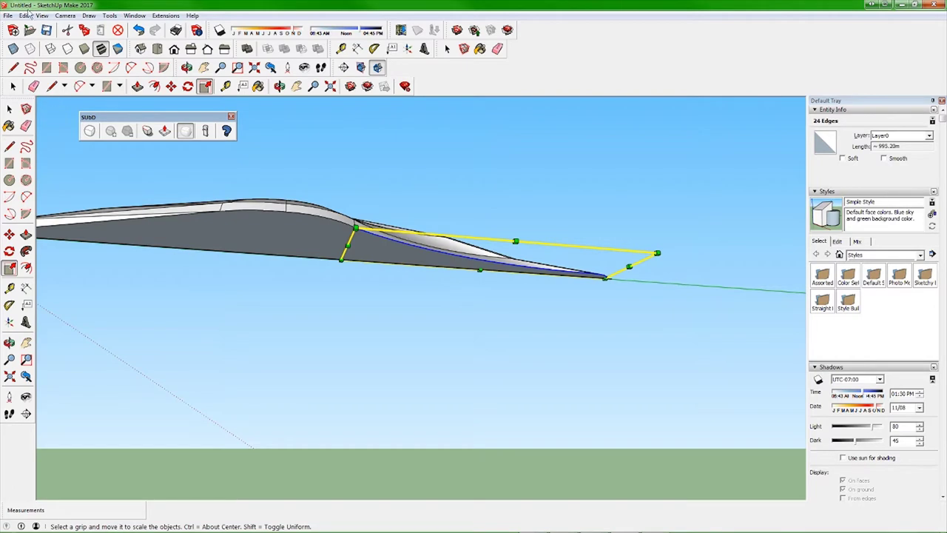
mouse_move(277, 254)
middle_mouse_down()
mouse_move(626, 245)
mouse_move(451, 249)
mouse_move(150, 427)
mouse_move(570, 284)
mouse_move(363, 433)
mouse_move(264, 195)
mouse_move(722, 270)
mouse_move(140, 102)
mouse_move(145, 89)
middle_mouse_up()
left_click(137, 86)
middle_click_drag(505, 313, 80, 67)
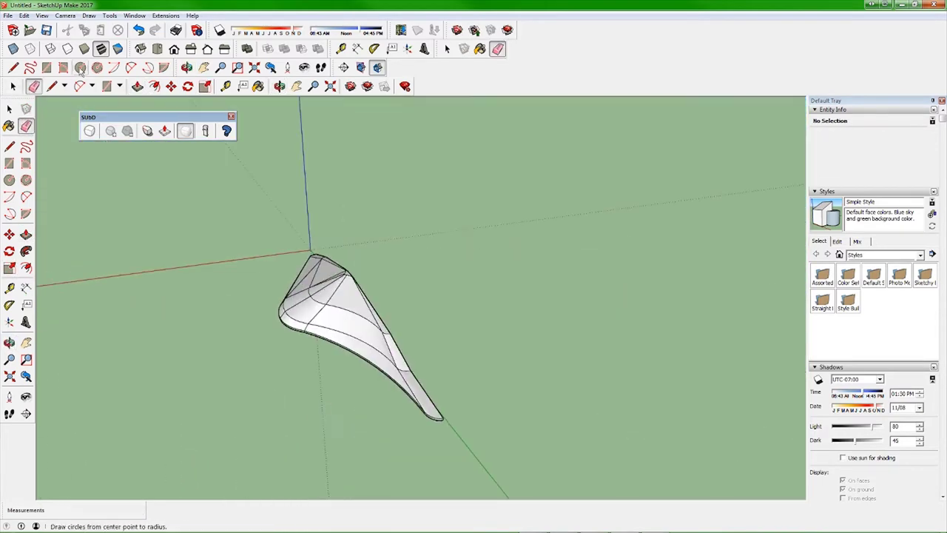
left_click(52, 85)
scroll(451, 262, "up", 3)
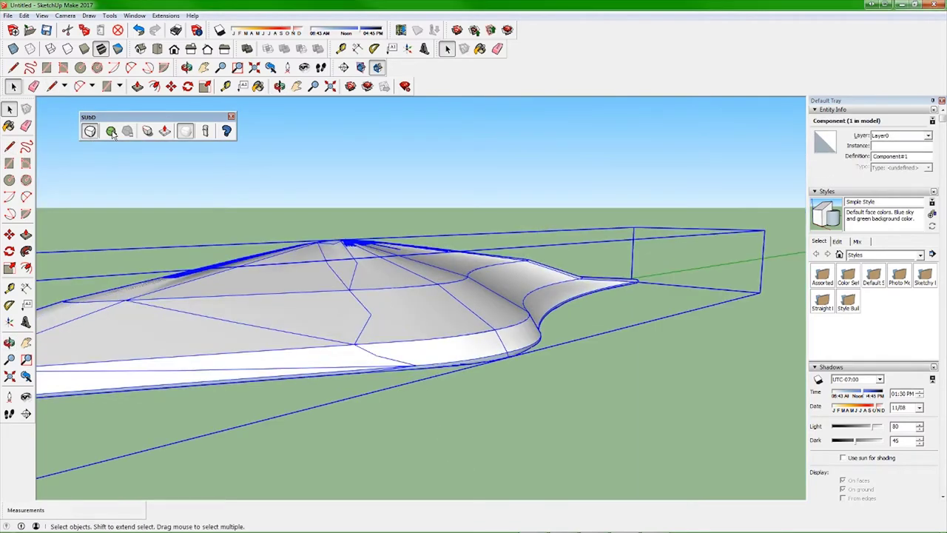
key("Return")
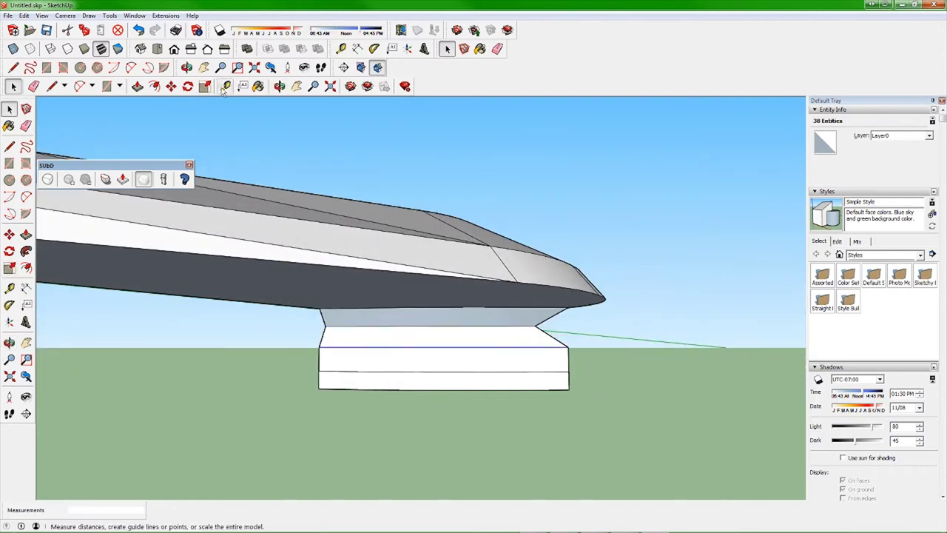
Save the model as 'broadsword' and scale the lower fin across its width.
left_click(205, 86)
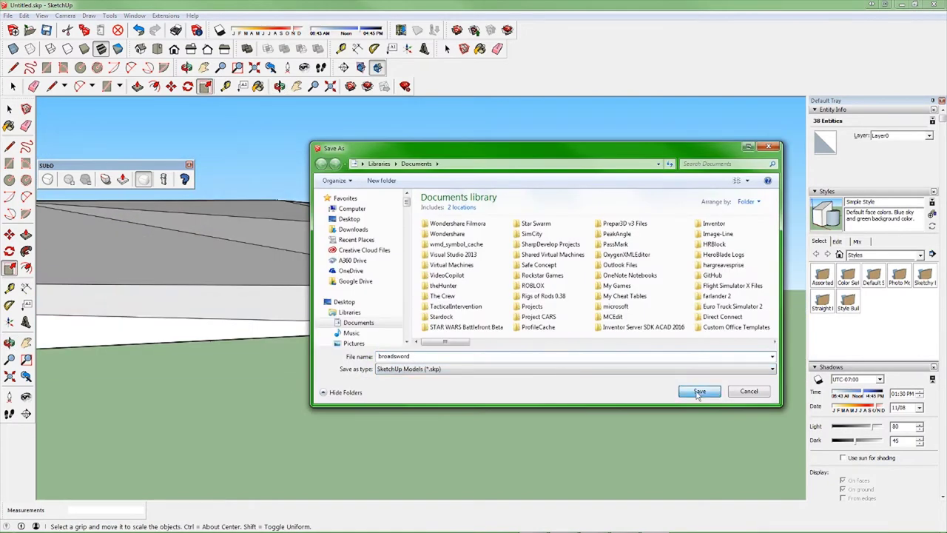
left_click(697, 392)
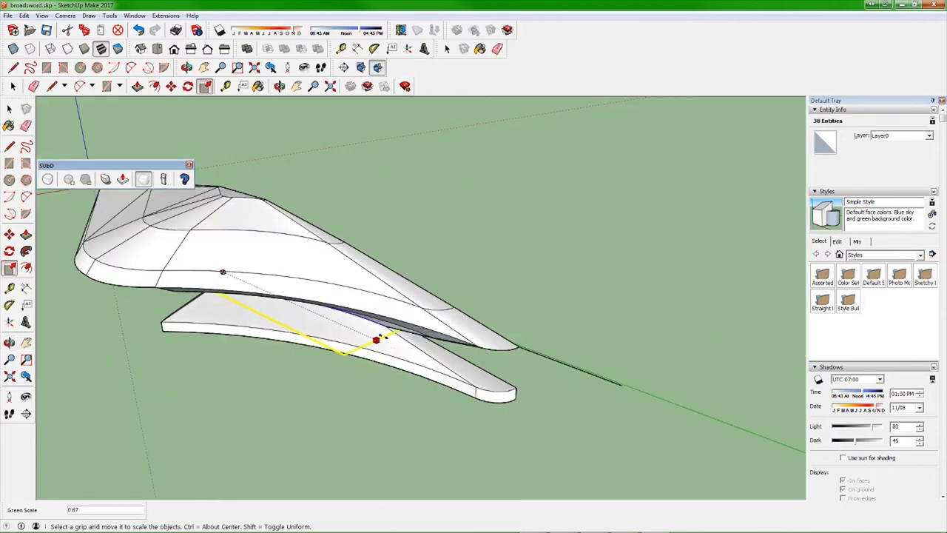
mouse_move(377, 339)
middle_mouse_down()
mouse_move(365, 323)
mouse_move(428, 312)
mouse_move(325, 367)
mouse_move(587, 353)
middle_mouse_up()
middle_click_drag(307, 353, 360, 350)
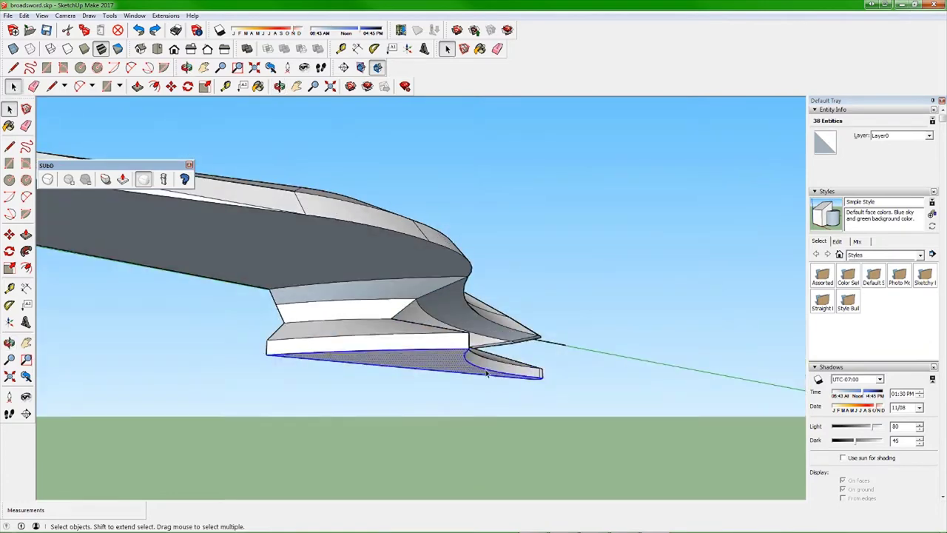
middle_click_drag(358, 350, 304, 351)
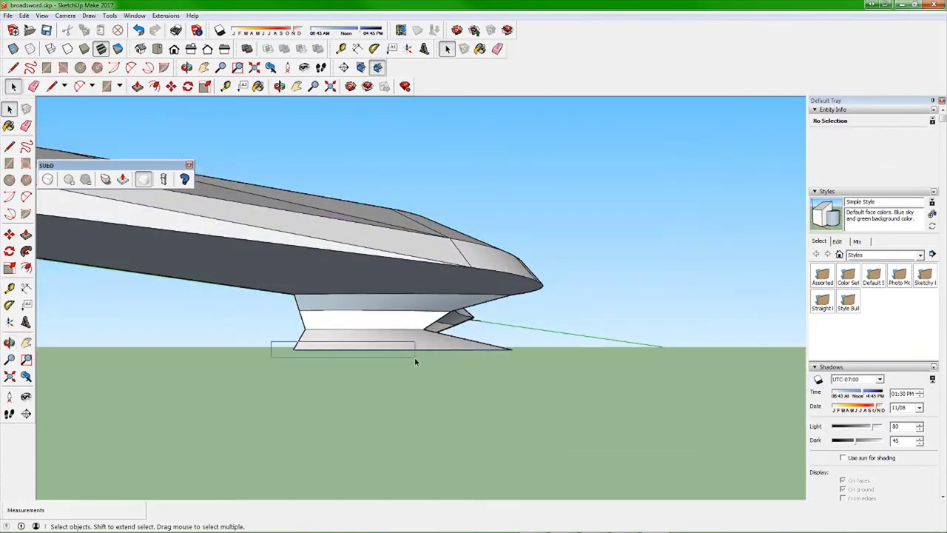
Narrow the whole lower fin and shrink its bottom face to taper it.
triple_click(417, 360)
key("s")
mouse_move(417, 359)
middle_mouse_down()
mouse_move(407, 438)
mouse_move(263, 385)
mouse_move(518, 311)
mouse_move(359, 374)
mouse_move(566, 375)
mouse_move(311, 368)
mouse_move(531, 159)
mouse_move(338, 481)
mouse_move(308, 357)
mouse_move(355, 379)
mouse_move(371, 359)
middle_mouse_up()
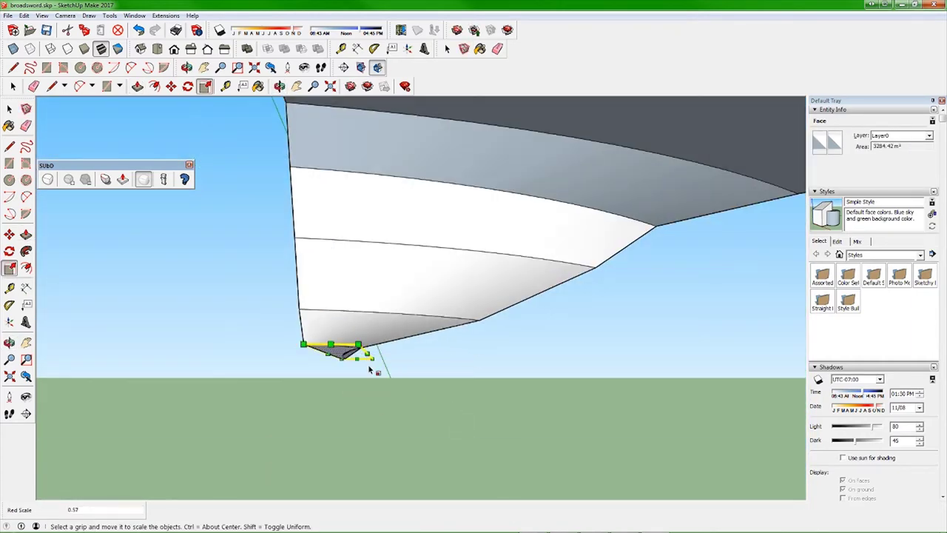
mouse_move(369, 370)
middle_mouse_down()
mouse_move(418, 274)
mouse_move(385, 326)
mouse_move(153, 136)
middle_mouse_up()
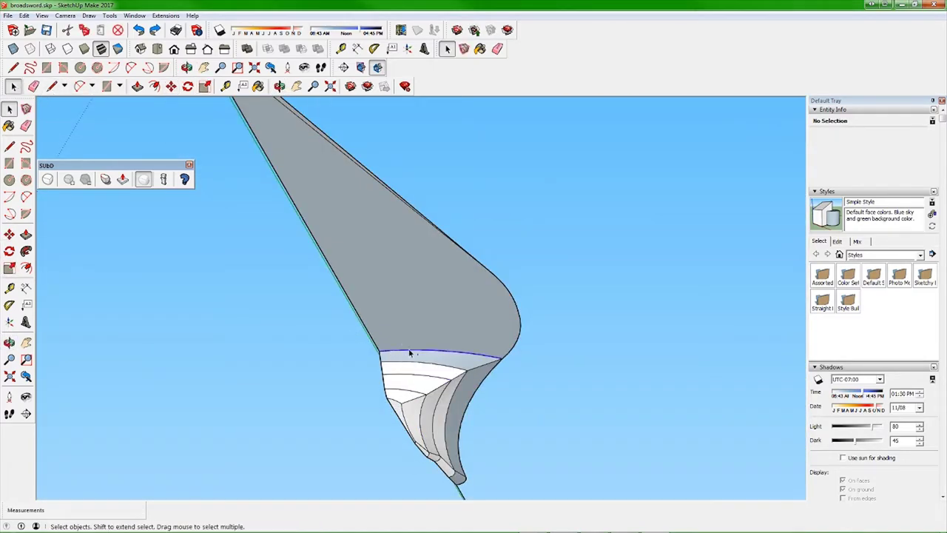
mouse_move(369, 344)
middle_mouse_down()
mouse_move(491, 321)
mouse_move(247, 267)
middle_mouse_up()
Turn on X-ray to make the ship see-through from a side view.
key("r")
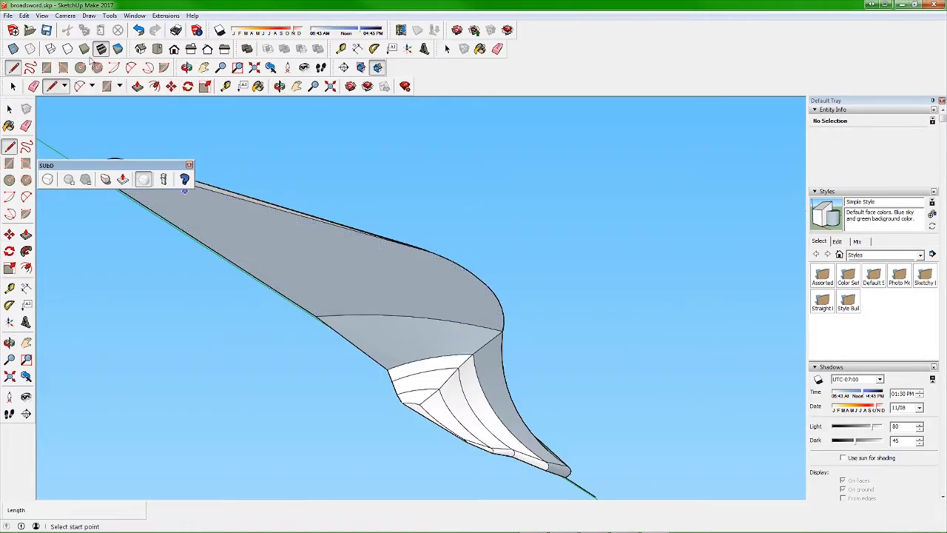
mouse_move(378, 256)
middle_mouse_down()
mouse_move(376, 313)
mouse_move(326, 281)
middle_mouse_up()
left_click(80, 69)
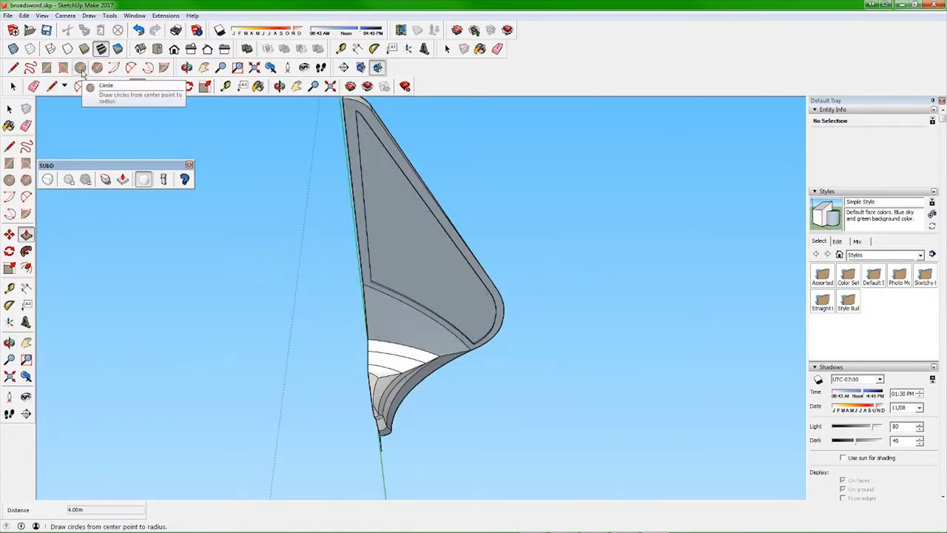
mouse_move(385, 296)
middle_mouse_down()
mouse_move(444, 222)
mouse_move(581, 387)
mouse_move(370, 311)
mouse_move(222, 222)
middle_mouse_up()
key("r")
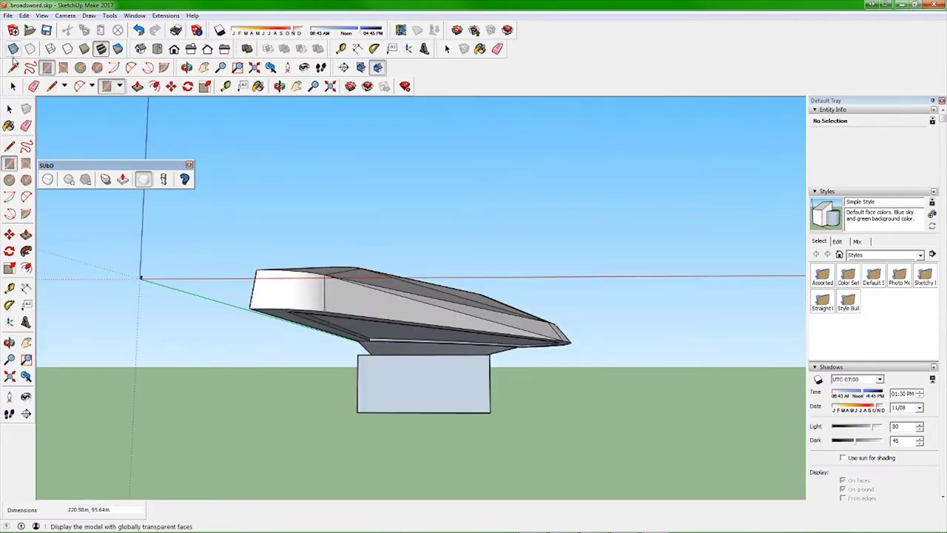
left_click(12, 49)
middle_click_drag(89, 148, 136, 116)
scroll(407, 355, "up", 3)
Toggle Back Edges and Wireframe display, then return to normal shaded display.
key("a")
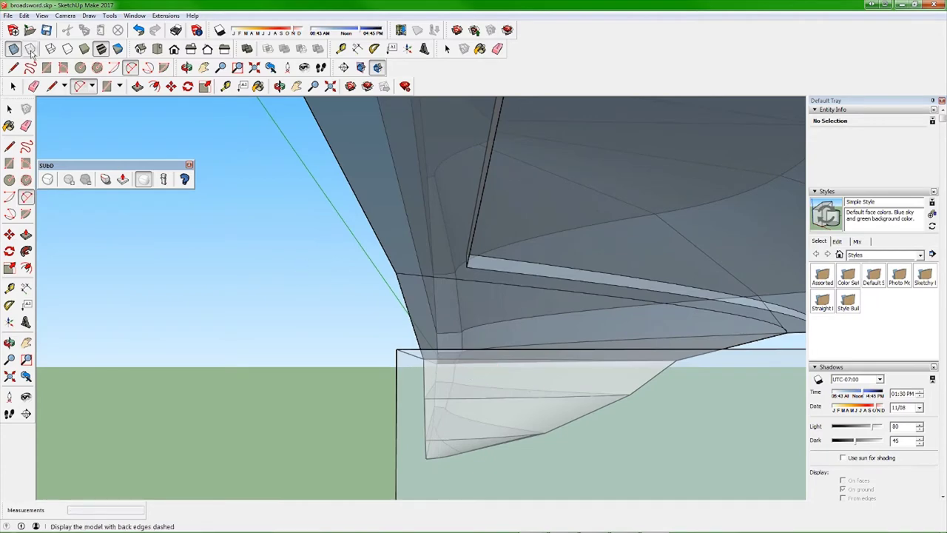
left_click(29, 49)
scroll(397, 373, "down", 3)
scroll(598, 375, "down", 3)
scroll(493, 392, "down", 3)
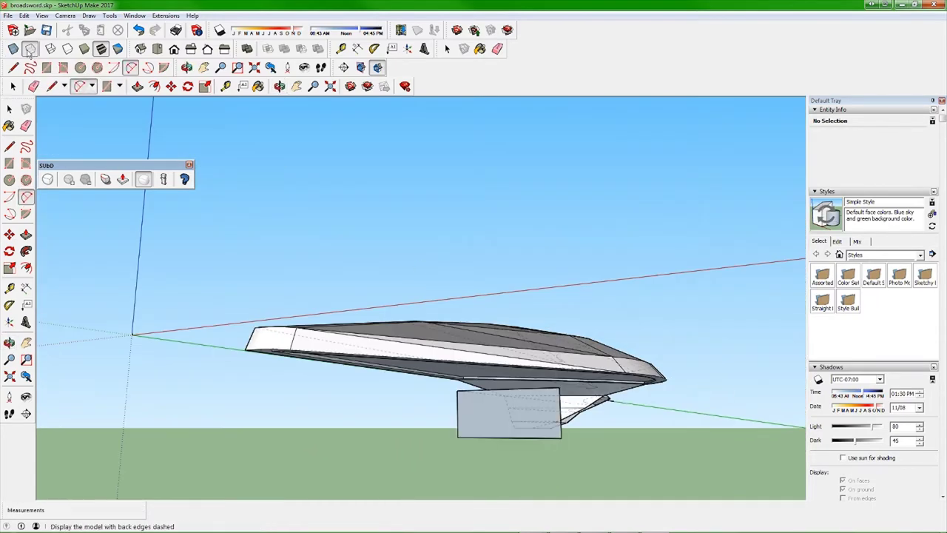
left_click(50, 48)
mouse_move(370, 333)
middle_mouse_down()
mouse_move(490, 412)
mouse_move(370, 296)
middle_mouse_up()
left_click(83, 49)
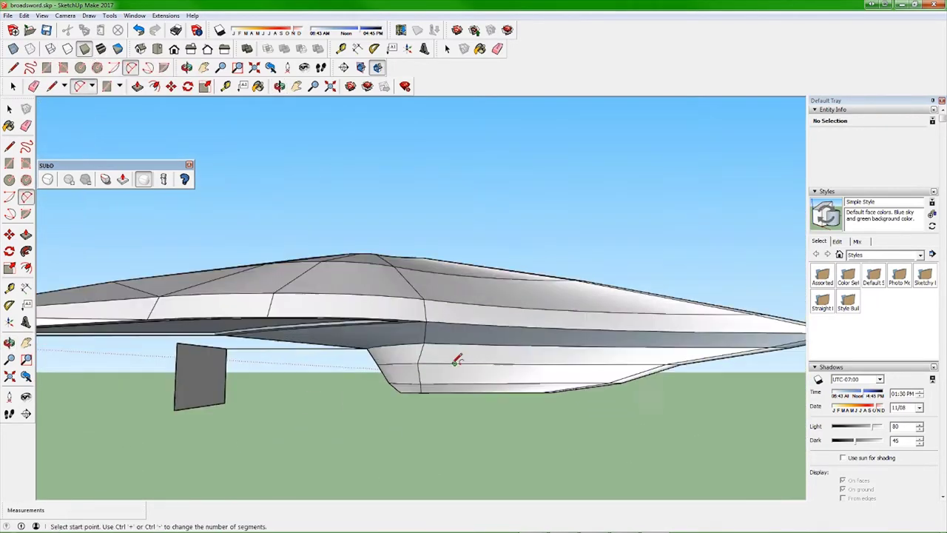
scroll(417, 356, "up", 5)
Scale the block's top face, then undo that scaling.
key("m")
mouse_move(417, 416)
middle_mouse_down()
mouse_move(698, 165)
mouse_move(592, 324)
middle_mouse_up()
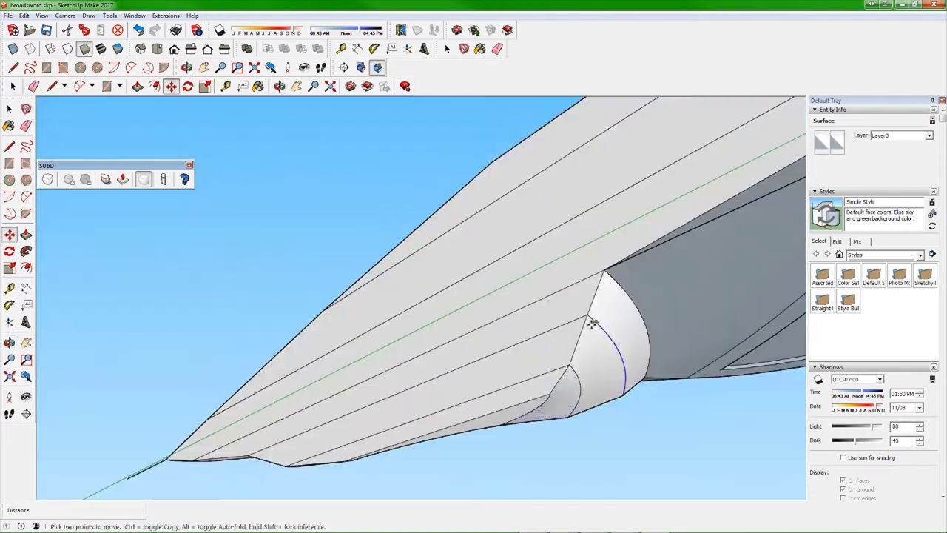
mouse_move(611, 370)
middle_mouse_down()
mouse_move(364, 296)
mouse_move(414, 317)
mouse_move(439, 348)
middle_mouse_up()
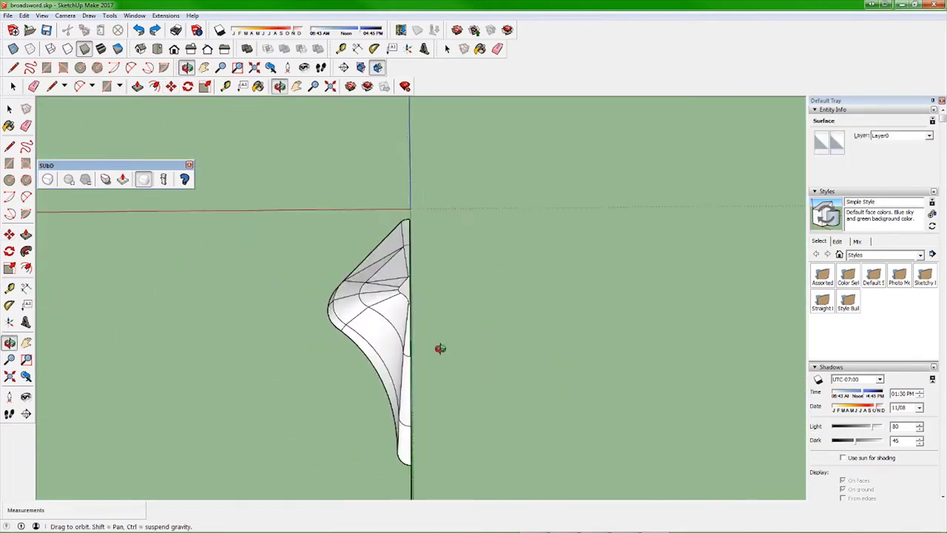
scroll(710, 329, "down", 5)
scroll(711, 330, "up", 6)
mouse_move(377, 321)
middle_mouse_down()
mouse_move(427, 317)
mouse_move(304, 162)
middle_mouse_up()
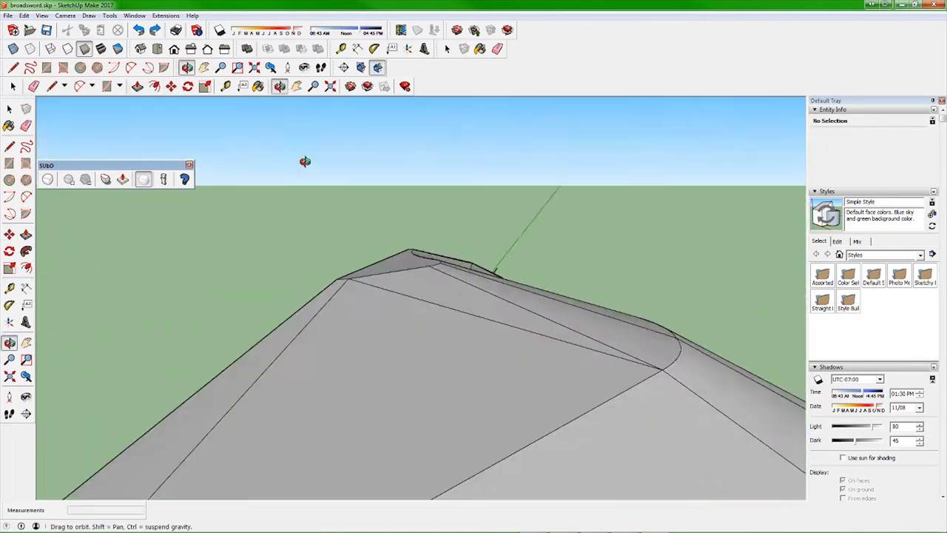
key("p")
key("s")
left_click(376, 310)
mouse_move(376, 317)
middle_mouse_down()
mouse_move(129, 312)
mouse_move(370, 296)
mouse_move(473, 366)
mouse_move(336, 358)
middle_mouse_up()
key("ctrl+z")
Orbit to a lower side view of the blade and zoom in.
middle_click_drag(536, 344, 46, 81)
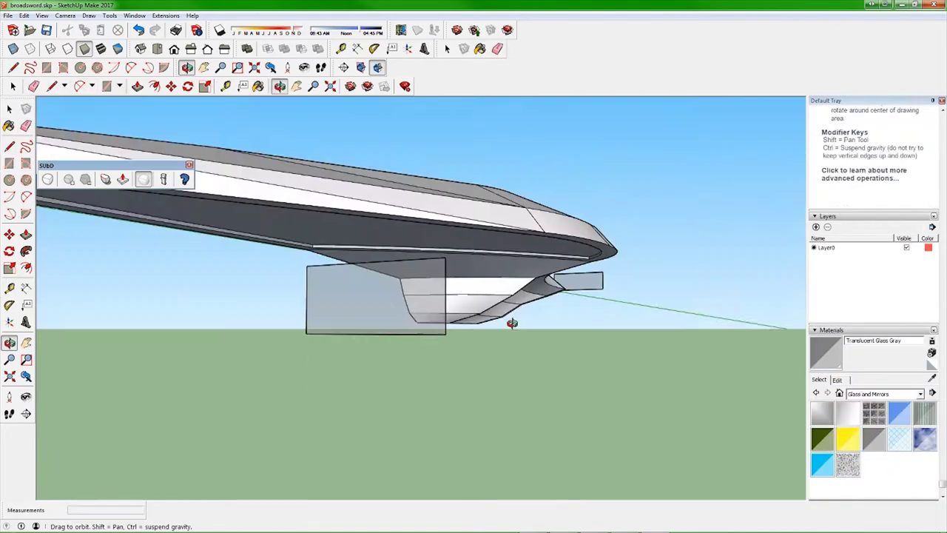
scroll(429, 296, "up", 2)
scroll(422, 295, "up", 3)
scroll(410, 294, "up", 3)
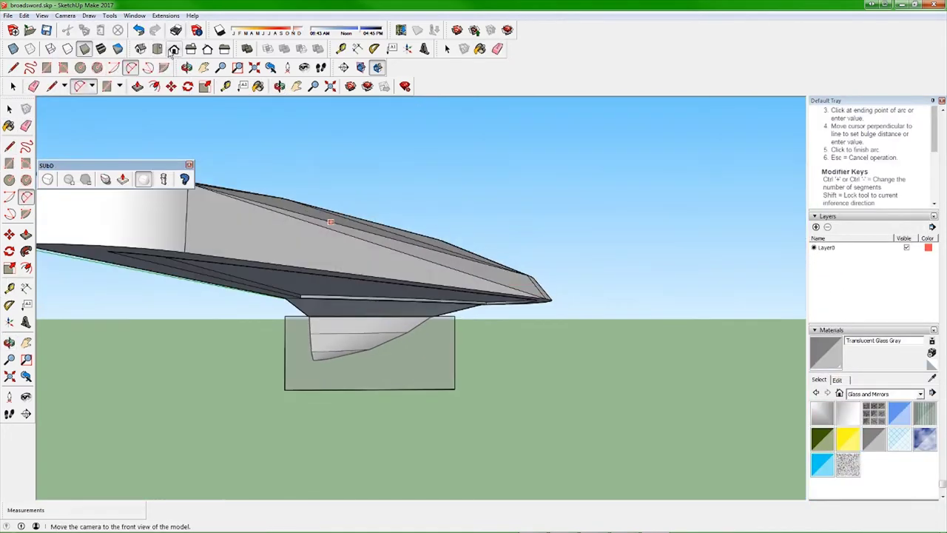
scroll(399, 293, "up", 3)
Draw the curved arc on the front panel of the lower fin.
mouse_move(400, 294)
middle_mouse_down()
mouse_move(501, 302)
mouse_move(317, 349)
mouse_move(412, 376)
mouse_move(328, 370)
mouse_move(451, 334)
mouse_move(429, 334)
mouse_move(416, 350)
mouse_move(288, 370)
mouse_move(376, 364)
mouse_move(192, 383)
mouse_move(303, 395)
middle_mouse_up()
left_click(500, 298)
key("l")
key("e")
Paint the fin block with the light grey colour swatch.
left_click(862, 428)
left_click(848, 444)
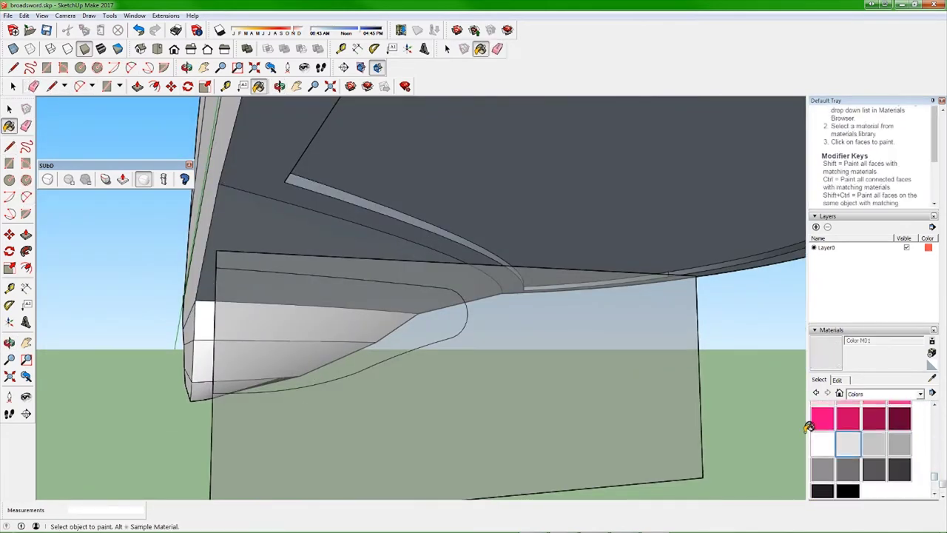
left_click(408, 355)
mouse_move(407, 355)
middle_mouse_down()
mouse_move(756, 380)
mouse_move(482, 320)
mouse_move(378, 345)
mouse_move(608, 274)
mouse_move(537, 343)
mouse_move(603, 347)
mouse_move(338, 345)
mouse_move(394, 306)
mouse_move(366, 275)
middle_mouse_up()
Erase the extra edges and push the curved profile into the keel.
key("e")
key("p")
key("space")
scroll(261, 338, "down", 5)
scroll(608, 274, "up", 8)
key("e")
scroll(339, 345, "up", 3)
scroll(316, 332, "up", 3)
Push the front slot face 7.98 m deeper into the hull.
scroll(410, 306, "up", 5)
key("p")
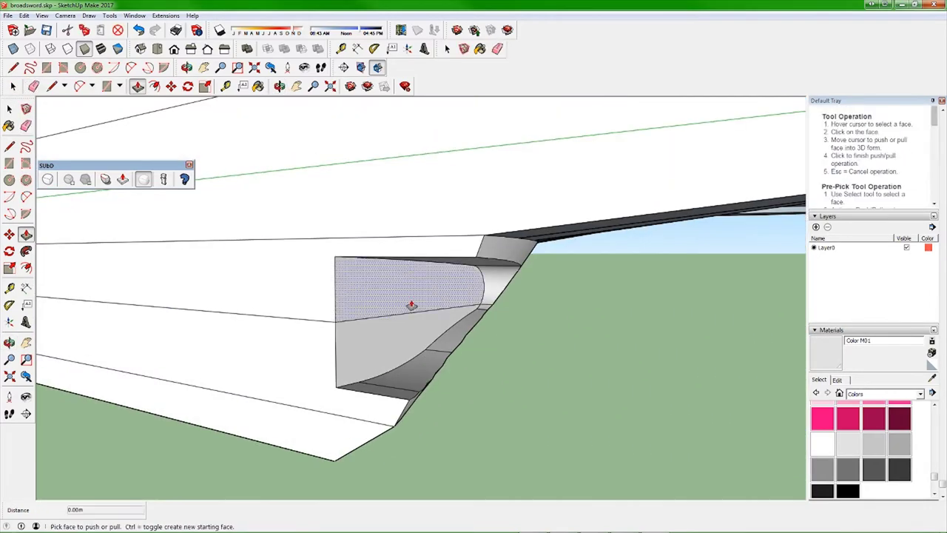
mouse_move(418, 333)
middle_mouse_down()
mouse_move(78, 313)
mouse_move(423, 299)
middle_mouse_up()
scroll(328, 260, "down", 5)
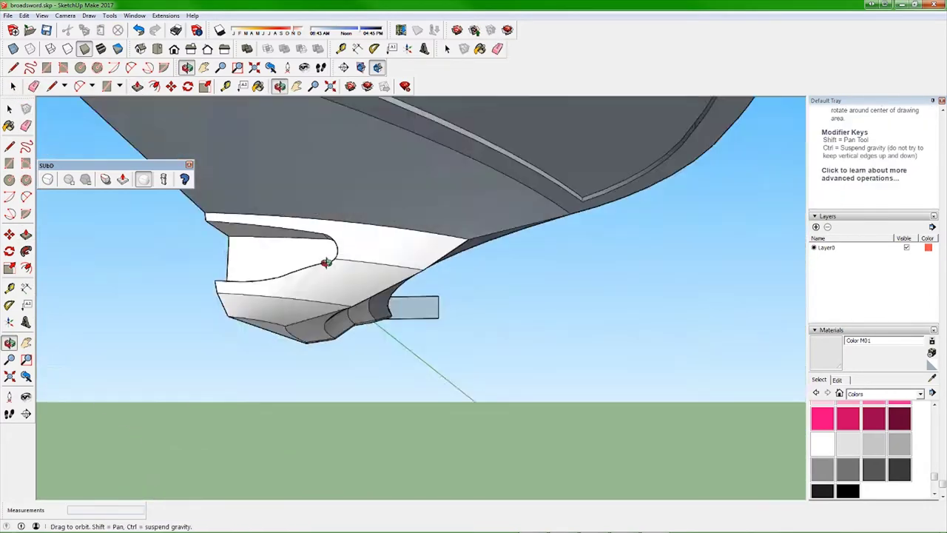
scroll(377, 360, "down", 3)
middle_click_drag(377, 360, 355, 318)
scroll(356, 318, "up", 5)
mouse_move(254, 296)
middle_mouse_down()
mouse_move(254, 310)
mouse_move(384, 372)
middle_mouse_up()
scroll(352, 269, "up", 3)
Offset the slot's back-face edge inward by 3.16 m.
key("space")
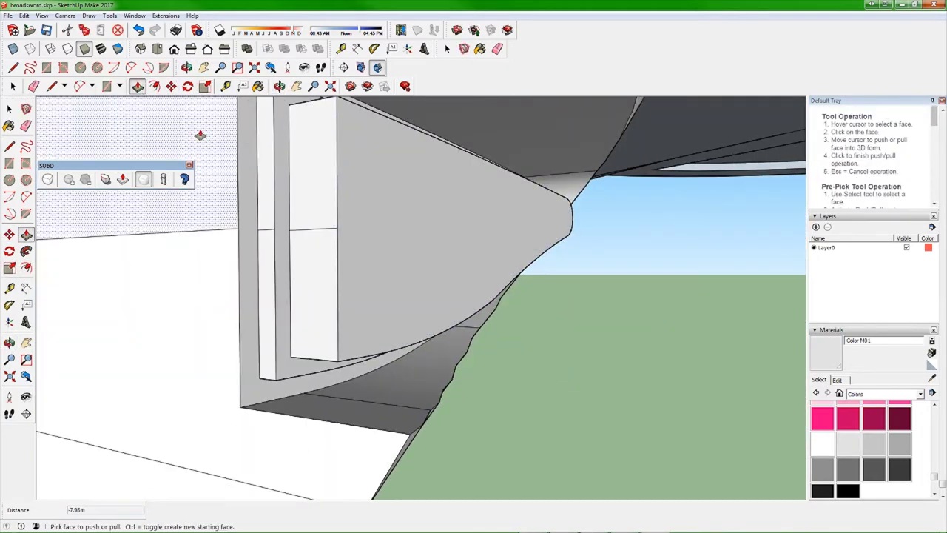
left_click(384, 372)
scroll(540, 230, "down", 3)
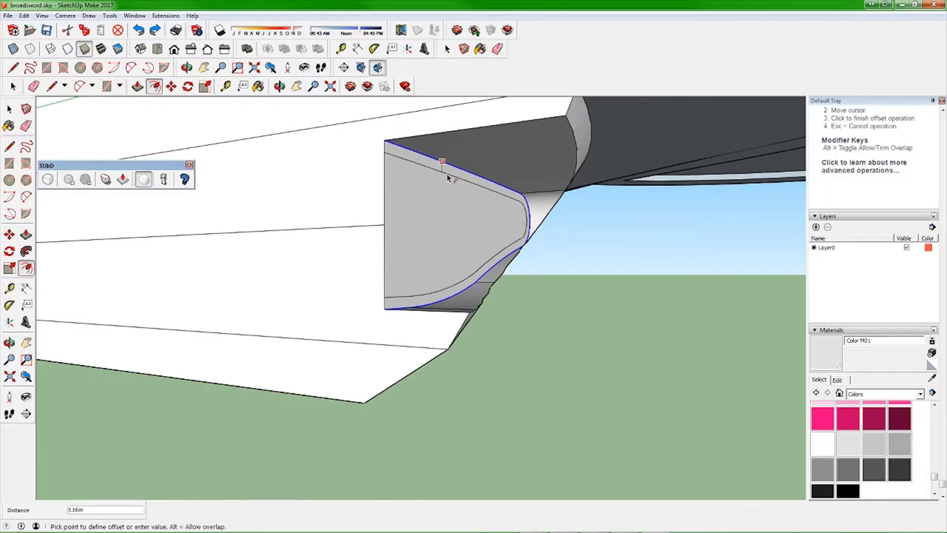
mouse_move(447, 177)
middle_mouse_down()
mouse_move(247, 289)
mouse_move(444, 321)
middle_mouse_up()
key("space")
Push the slot's inner panel back 3.51 m.
mouse_move(656, 260)
middle_mouse_down()
mouse_move(434, 268)
mouse_move(496, 281)
mouse_move(165, 291)
mouse_move(389, 314)
mouse_move(307, 393)
middle_mouse_up()
key("p")
middle_click_drag(241, 395, 258, 268)
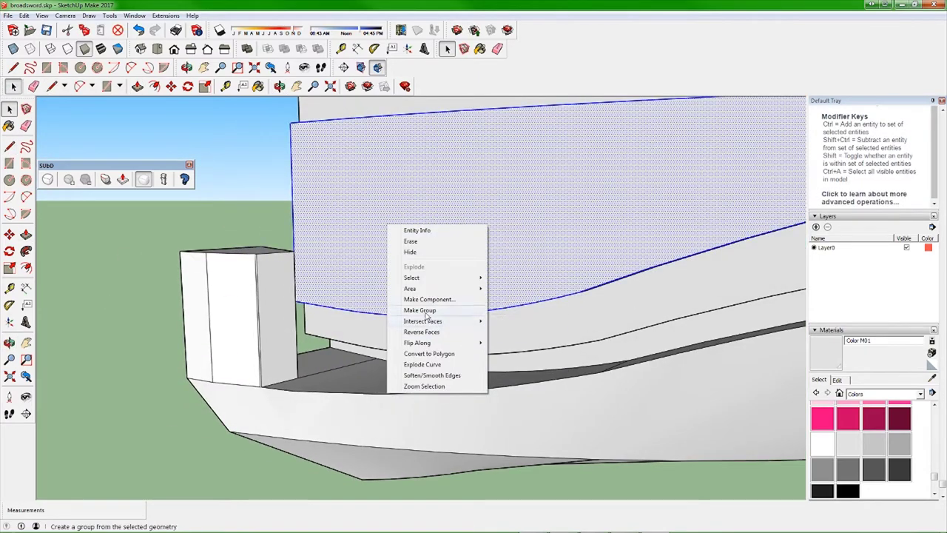
Draw a line between edge points on the pocket wall to form a triangular wedge.
left_click(455, 334)
left_click(469, 277)
mouse_move(469, 277)
middle_mouse_down()
mouse_move(497, 348)
mouse_move(471, 320)
mouse_move(506, 406)
mouse_move(370, 296)
mouse_move(444, 311)
mouse_move(436, 275)
middle_mouse_up()
left_click(205, 87)
key("l")
left_click(436, 275)
left_click(433, 327)
mouse_move(433, 327)
middle_mouse_down()
mouse_move(306, 349)
mouse_move(228, 327)
mouse_move(377, 285)
mouse_move(313, 483)
middle_mouse_up()
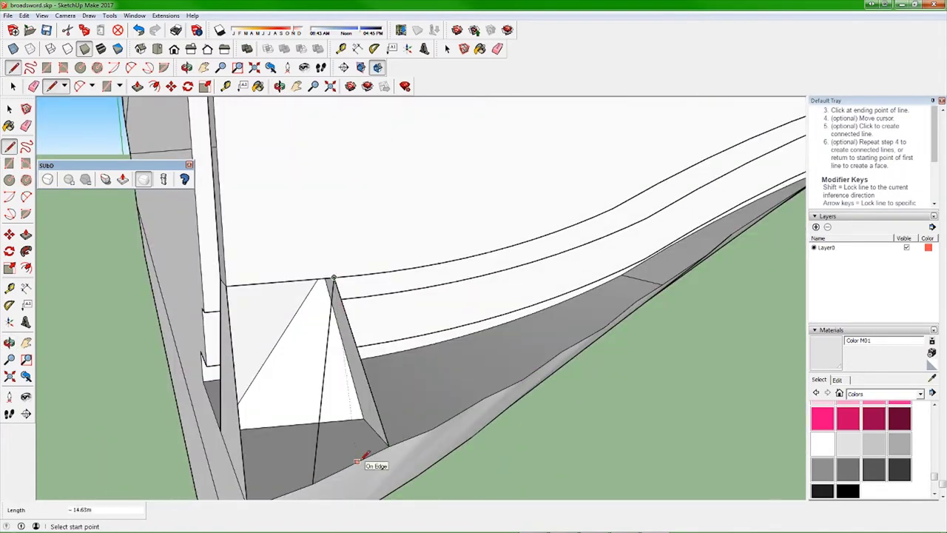
mouse_move(357, 463)
middle_mouse_down()
mouse_move(507, 381)
mouse_move(310, 416)
mouse_move(279, 247)
mouse_move(309, 328)
mouse_move(634, 218)
mouse_move(443, 180)
middle_mouse_up()
Scale the pocket face down to 0.82.
key("p")
key("space")
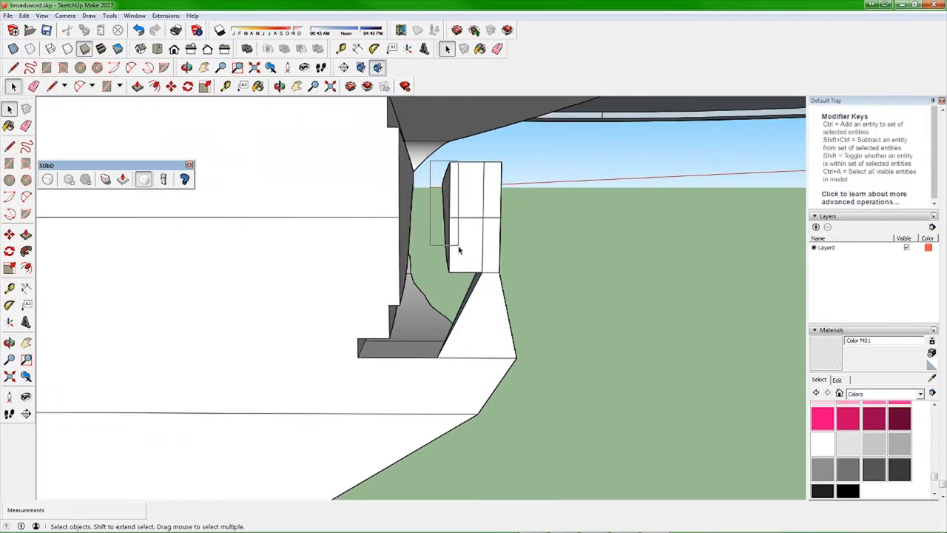
left_click(454, 249)
key("s")
mouse_move(455, 249)
middle_mouse_down()
mouse_move(676, 200)
mouse_move(395, 243)
mouse_move(433, 222)
middle_mouse_up()
left_click(395, 243)
left_click(385, 232)
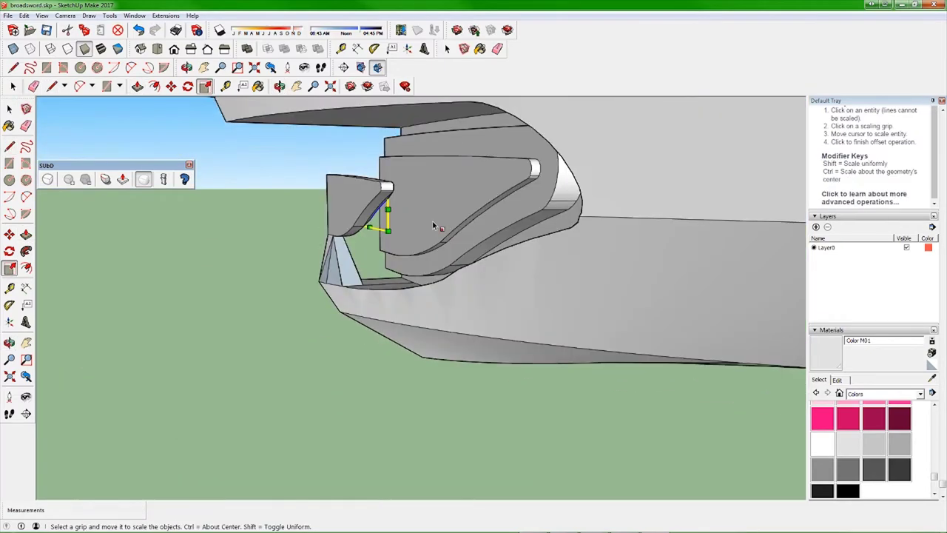
Offset an inset outline inside the pocket face.
scroll(472, 277, "up", 3)
middle_click_drag(343, 183, 329, 177)
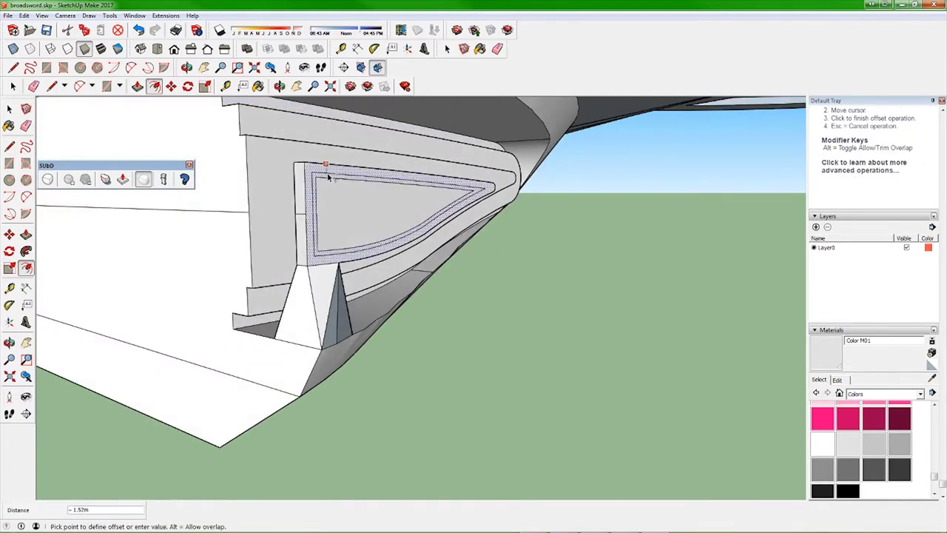
mouse_move(421, 210)
middle_mouse_down()
mouse_move(366, 219)
mouse_move(355, 211)
middle_mouse_up()
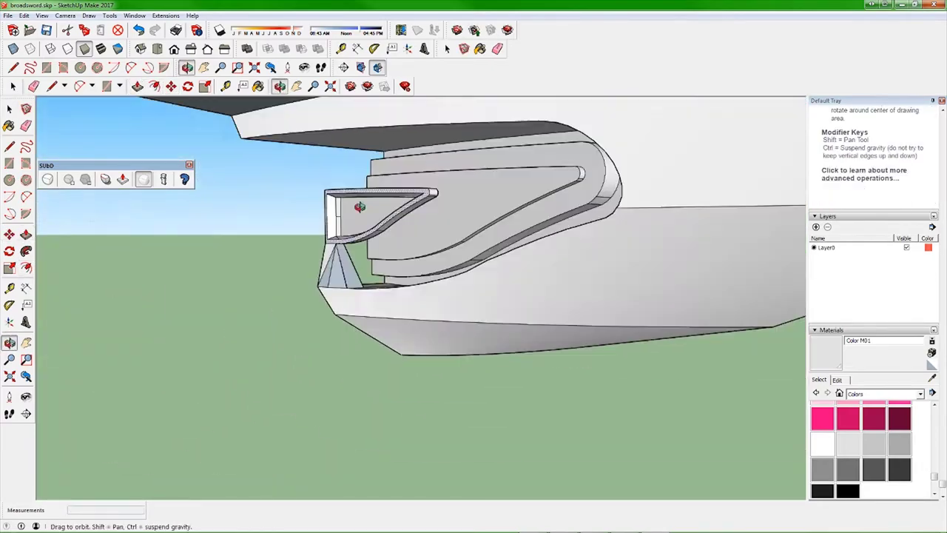
scroll(518, 192, "up", 3)
key("space")
middle_click_drag(587, 162, 566, 185)
scroll(454, 349, "up", 3)
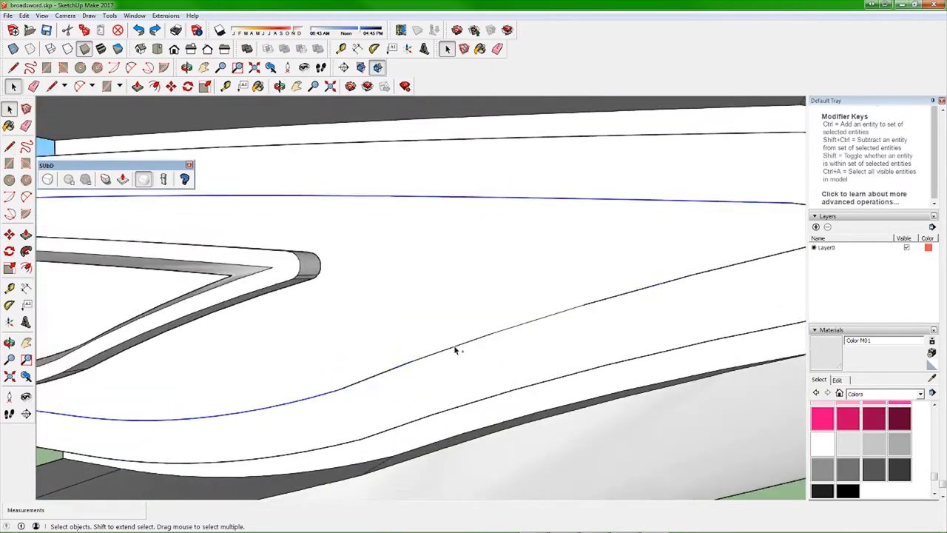
scroll(454, 348, "down", 3)
key("f")
left_click(485, 323)
Draw a 2-point arc across the blade's underside face.
mouse_move(401, 322)
middle_mouse_down()
mouse_move(545, 340)
mouse_move(444, 259)
middle_mouse_up()
scroll(444, 259, "up", 3)
key("a")
left_click(423, 273)
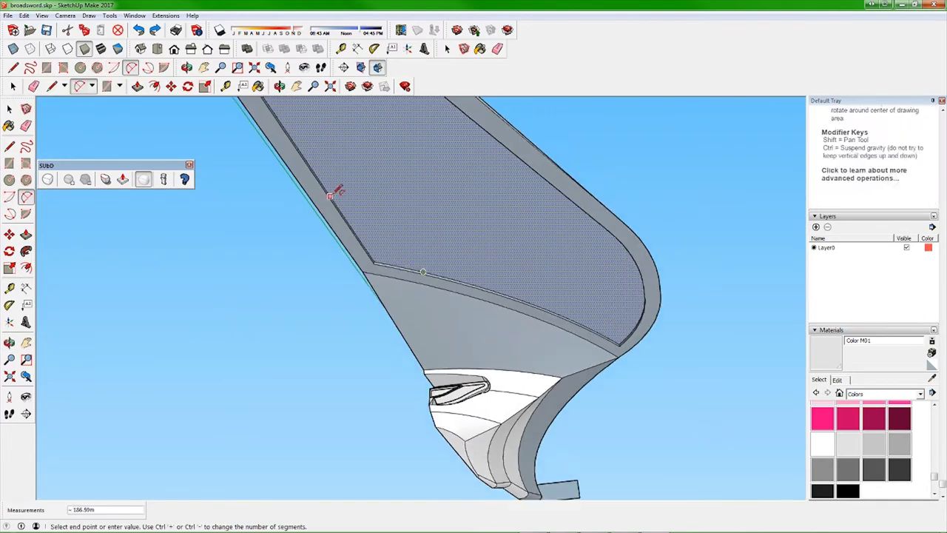
left_click(331, 196)
scroll(331, 196, "up", 2)
mouse_move(398, 298)
middle_mouse_down()
mouse_move(518, 380)
mouse_move(469, 195)
middle_mouse_up()
Draw a line starting on the blade's hull edge.
key("space")
scroll(518, 380, "up", 3)
key("l")
key("space")
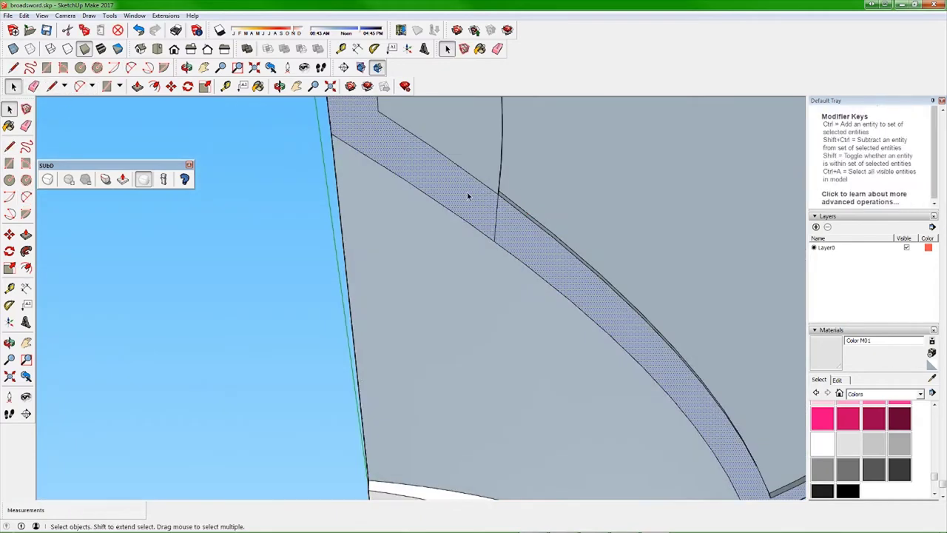
key("p")
key("l")
scroll(382, 282, "up", 3)
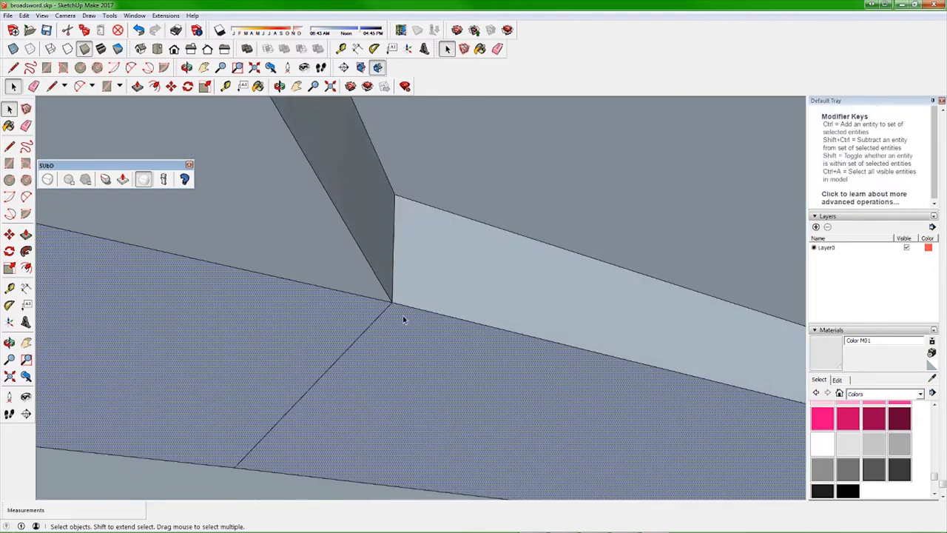
key("l")
left_click(401, 317)
scroll(381, 390, "down", 5)
Offset a border on the blade face and bring up the face's context options.
key("f")
mouse_move(328, 313)
middle_mouse_down()
mouse_move(475, 290)
mouse_move(472, 327)
middle_mouse_up()
key("l")
scroll(461, 268, "up", 3)
key("space")
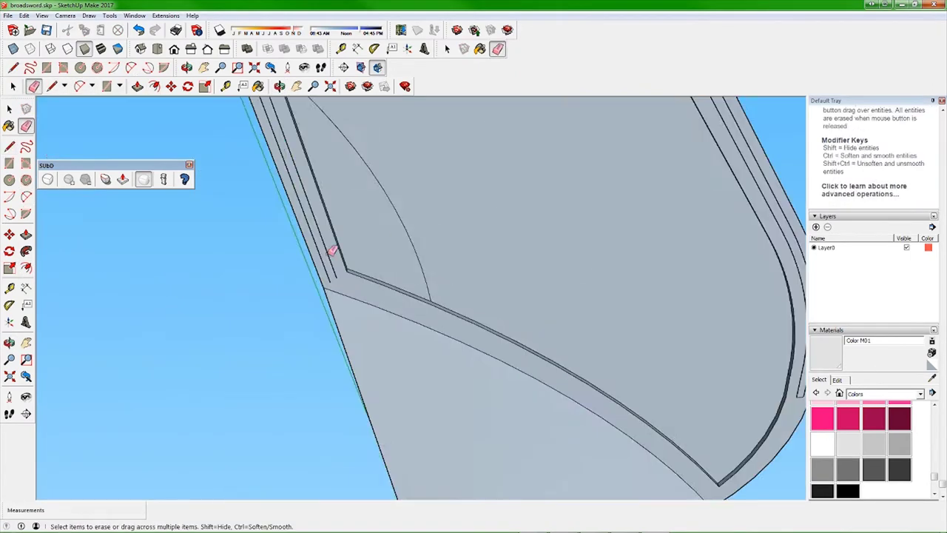
key("l")
key("p")
scroll(415, 296, "down", 5)
key("space")
right_click(375, 258)
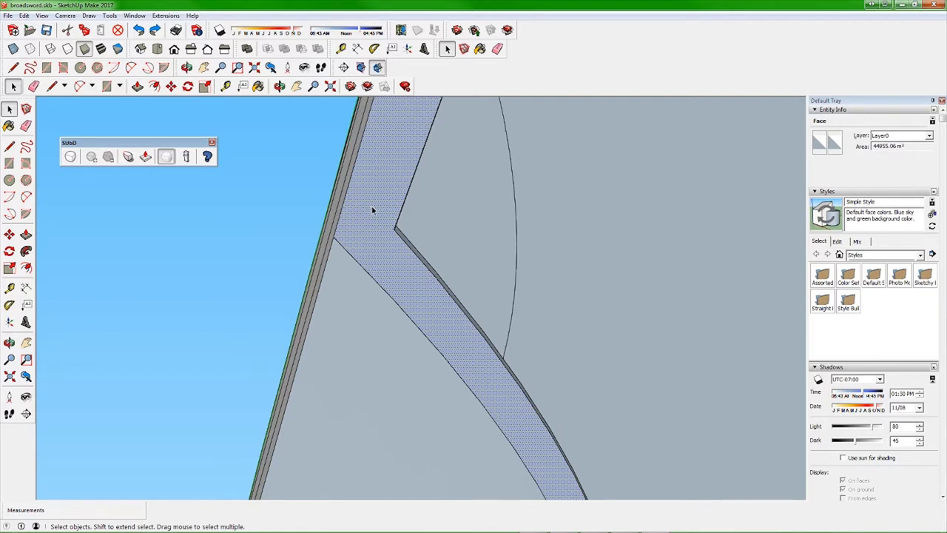
Push the blade's border band down into the blade.
mouse_move(373, 210)
middle_mouse_down()
mouse_move(376, 376)
mouse_move(219, 108)
middle_mouse_up()
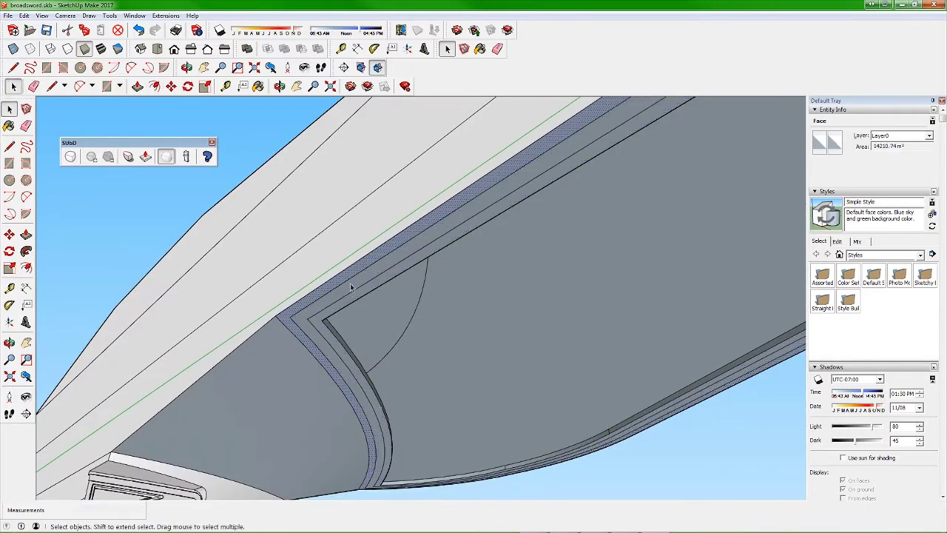
middle_click_drag(373, 267, 50, 86)
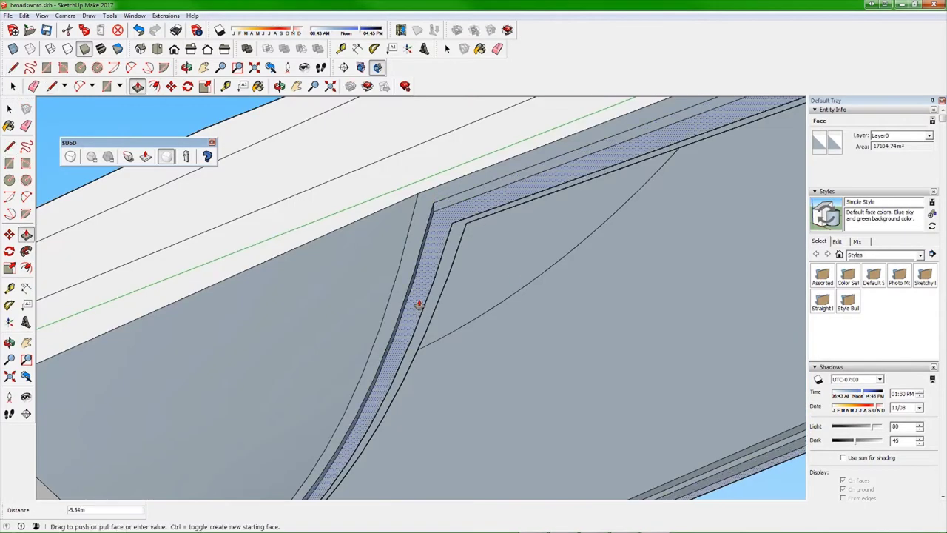
mouse_move(418, 304)
middle_mouse_down()
mouse_move(91, 444)
mouse_move(481, 186)
mouse_move(620, 200)
mouse_move(429, 303)
mouse_move(588, 393)
mouse_move(182, 233)
mouse_move(12, 84)
middle_mouse_up()
Erase the stray curved edge and delete the leftover edges and face.
left_click(386, 285)
scroll(531, 330, "down", 3)
middle_click_drag(531, 330, 285, 143)
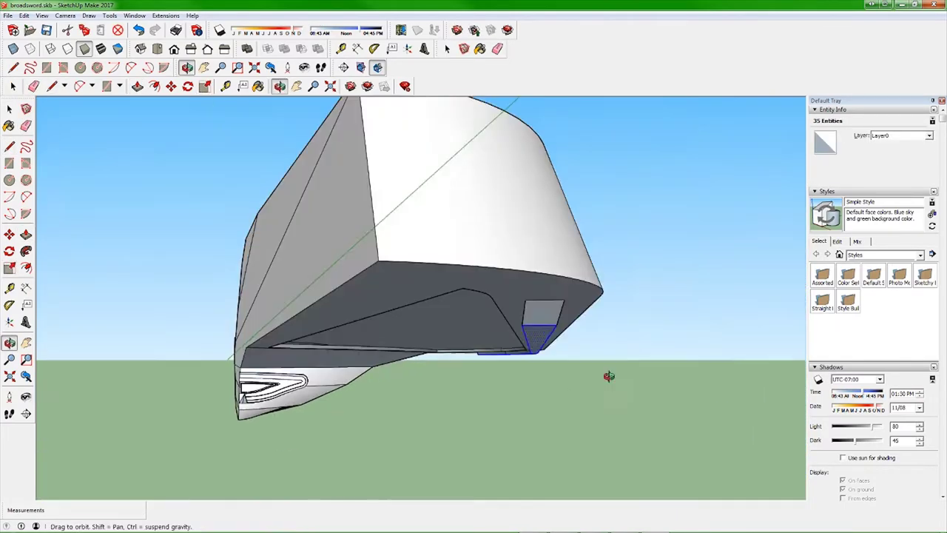
key("Delete")
middle_click_drag(575, 278, 477, 166)
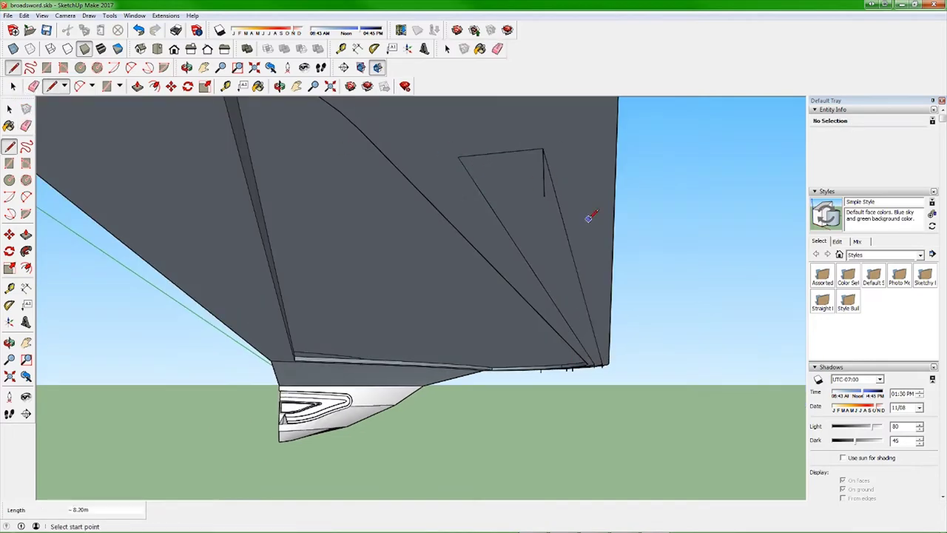
key("e")
mouse_move(588, 218)
middle_mouse_down()
mouse_move(511, 247)
mouse_move(566, 121)
mouse_move(161, 86)
middle_mouse_up()
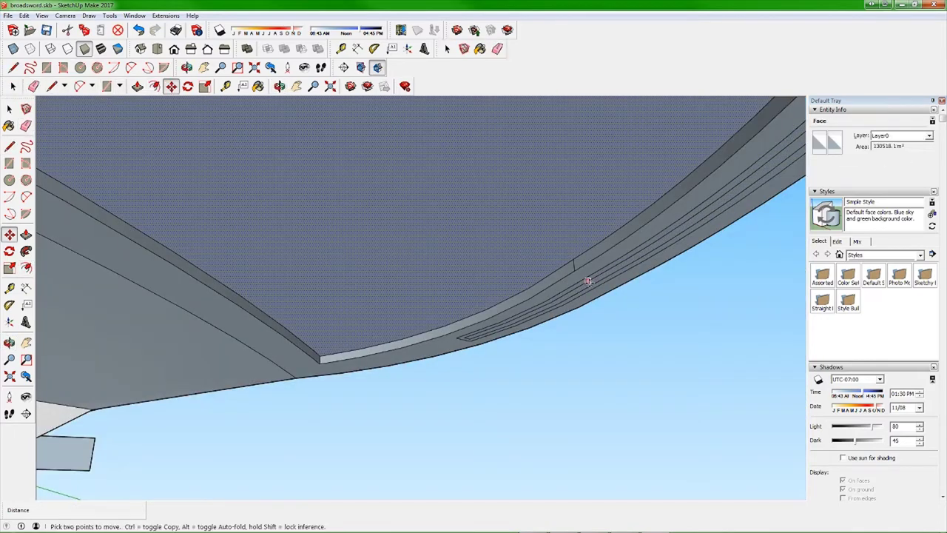
Push the notched panel 1.72 m back inside the frame.
mouse_move(588, 280)
middle_mouse_down()
mouse_move(621, 308)
mouse_move(611, 281)
mouse_move(370, 410)
middle_mouse_up()
scroll(321, 347, "up", 3)
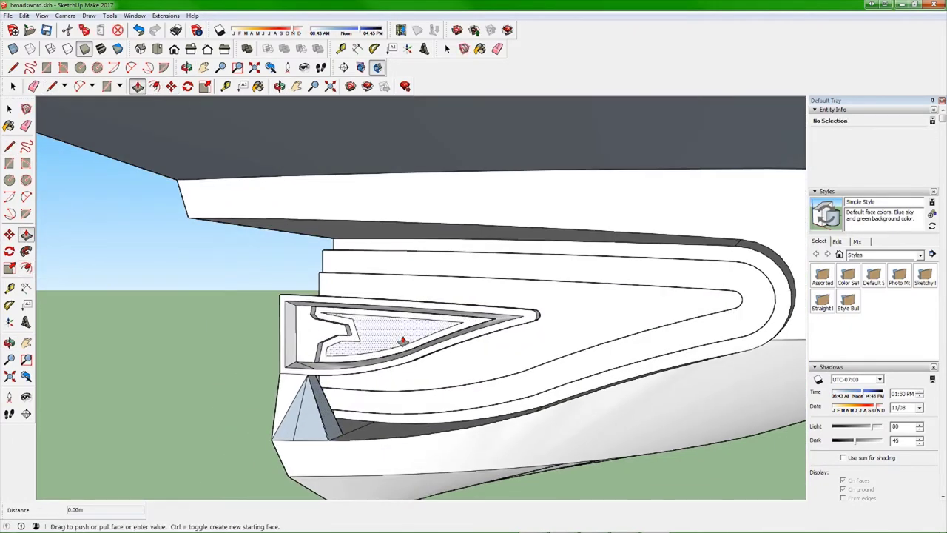
mouse_move(403, 341)
middle_mouse_down()
mouse_move(385, 332)
mouse_move(604, 343)
mouse_move(214, 338)
middle_mouse_up()
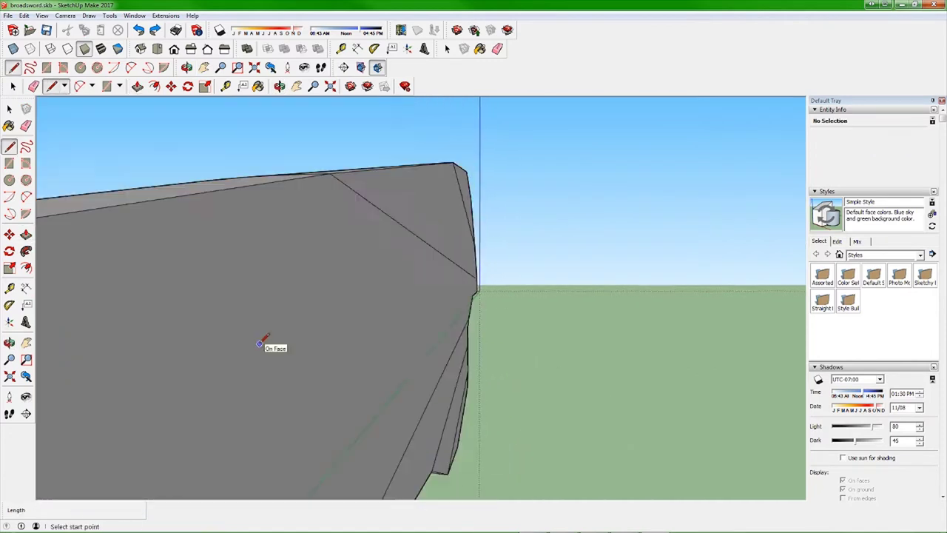
Draw the fin outline from a first arc plus a tangent arc, then extrude it 5.13 m.
left_click(406, 270)
middle_click_drag(406, 271, 262, 393)
left_click(387, 278)
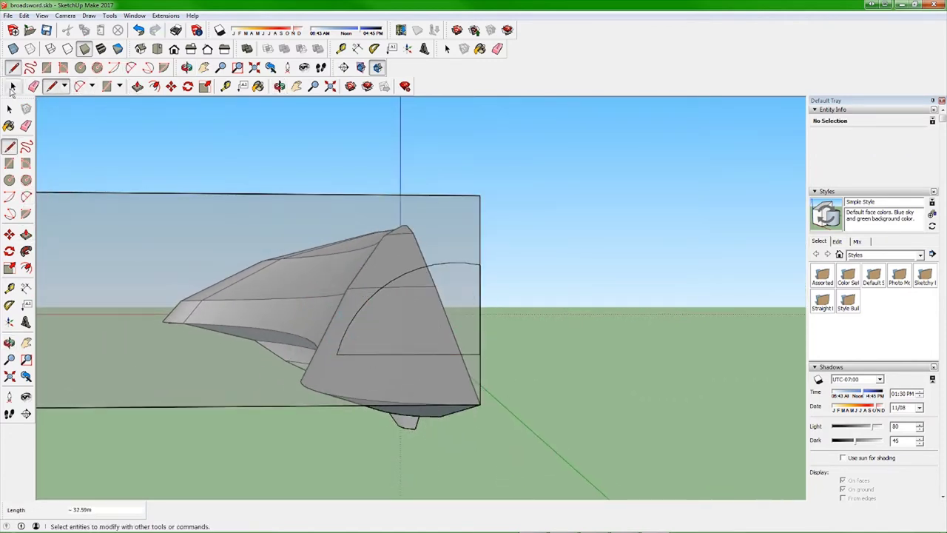
middle_click_drag(454, 204, 492, 348)
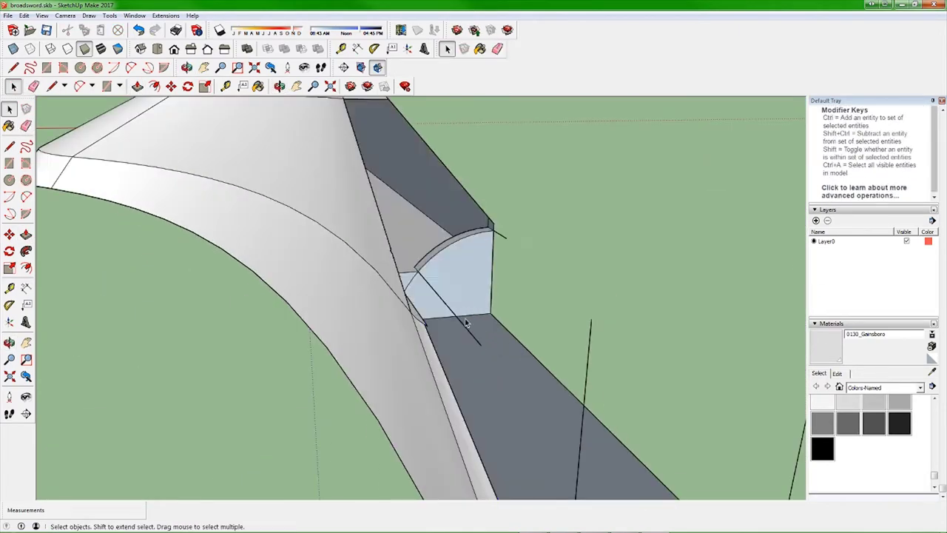
mouse_move(466, 324)
middle_mouse_down()
mouse_move(417, 289)
mouse_move(414, 311)
middle_mouse_up()
scroll(416, 266, "down", 3)
scroll(398, 351, "up", 5)
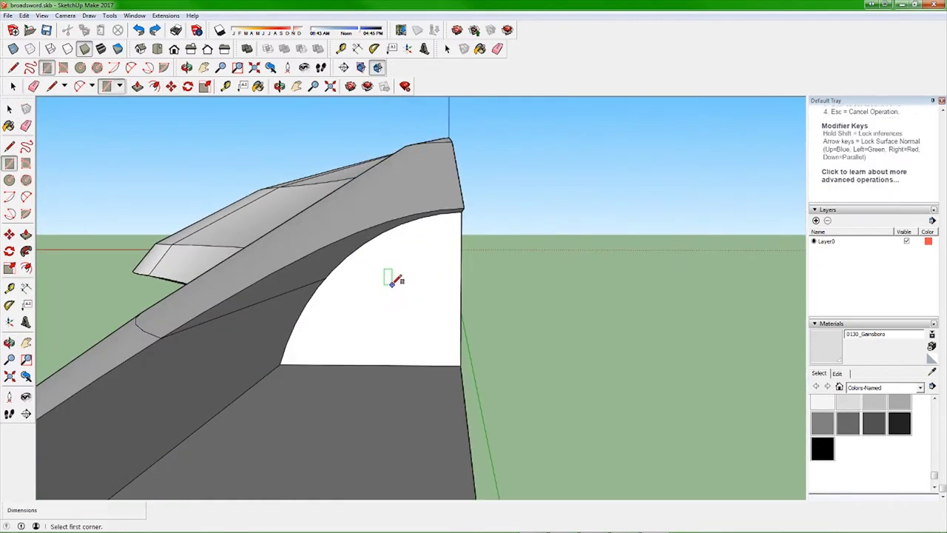
Select the long grey panel beside the hull and rework it with Move, Scale and Push/Pull.
scroll(424, 310, "down", 5)
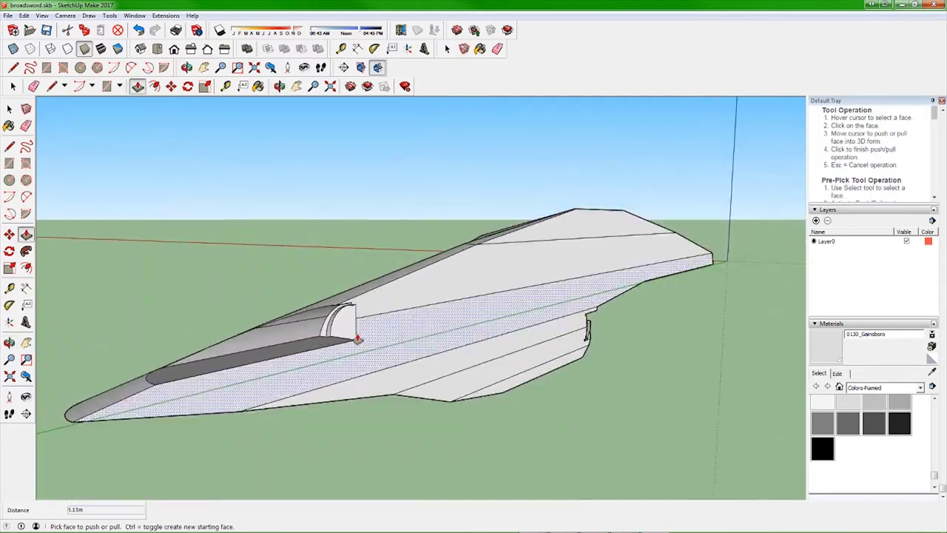
middle_click_drag(423, 310, 544, 354)
scroll(561, 317, "up", 5)
key("m")
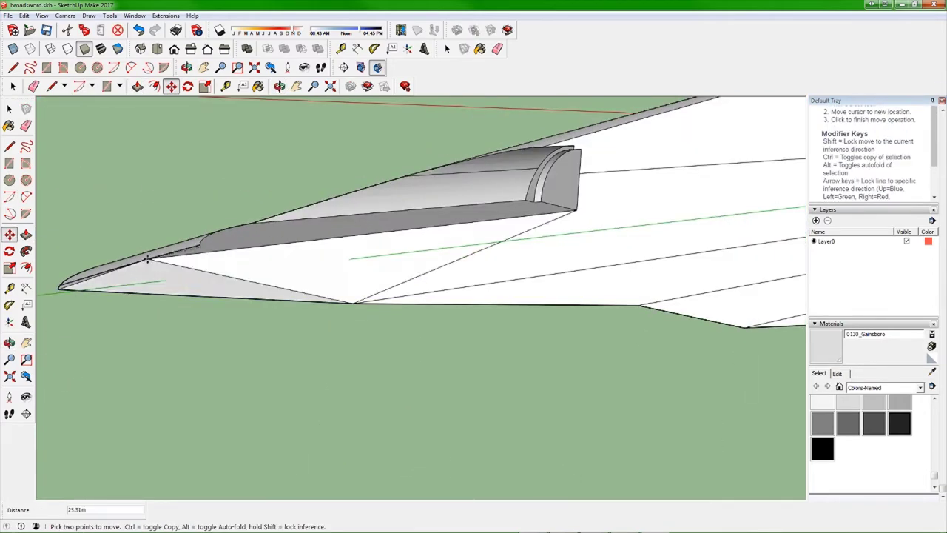
left_click(206, 241)
middle_click_drag(206, 241, 582, 186)
key("s")
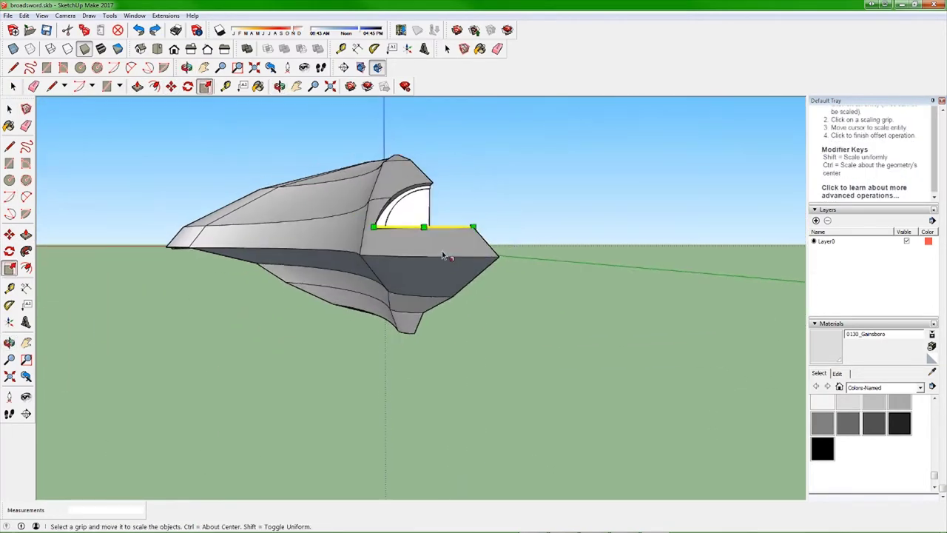
scroll(396, 245, "up", 3)
key("p")
mouse_move(408, 306)
middle_mouse_down()
mouse_move(341, 464)
mouse_move(419, 328)
middle_mouse_up()
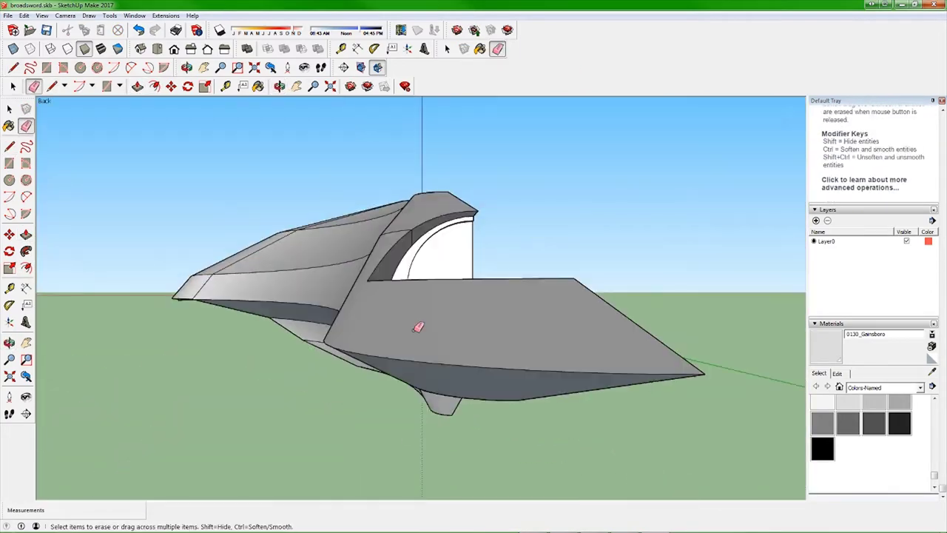
scroll(429, 380, "down", 5)
mouse_move(429, 380)
middle_mouse_down()
mouse_move(514, 268)
mouse_move(109, 290)
middle_mouse_up()
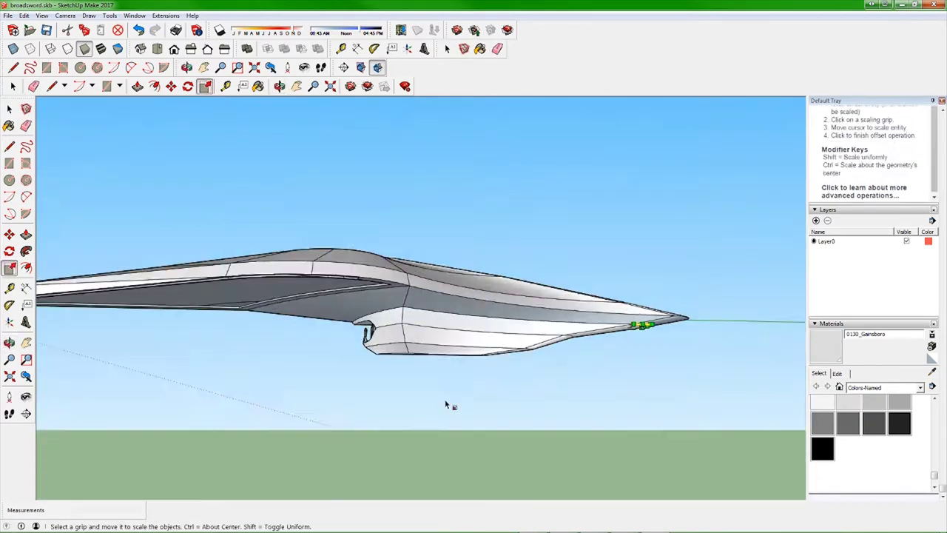
middle_click_drag(444, 402, 242, 402)
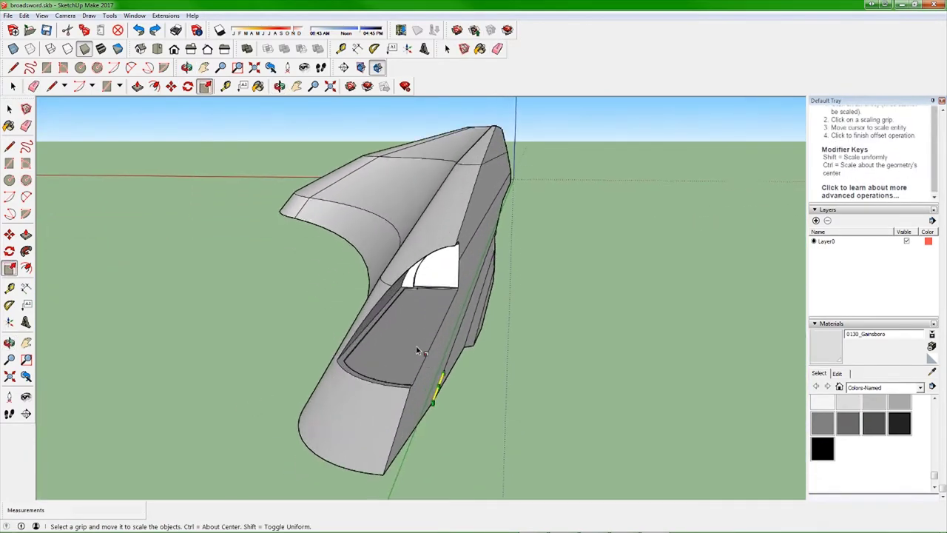
Draw the new edge that rounds off the panel's end.
key("r")
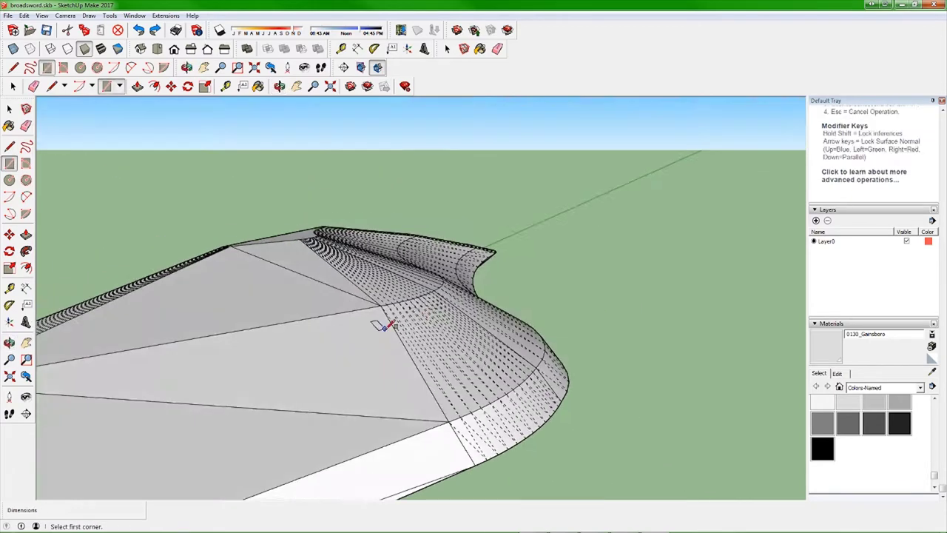
middle_click_drag(382, 325, 205, 338)
left_click(41, 15)
middle_click_drag(439, 397, 205, 252)
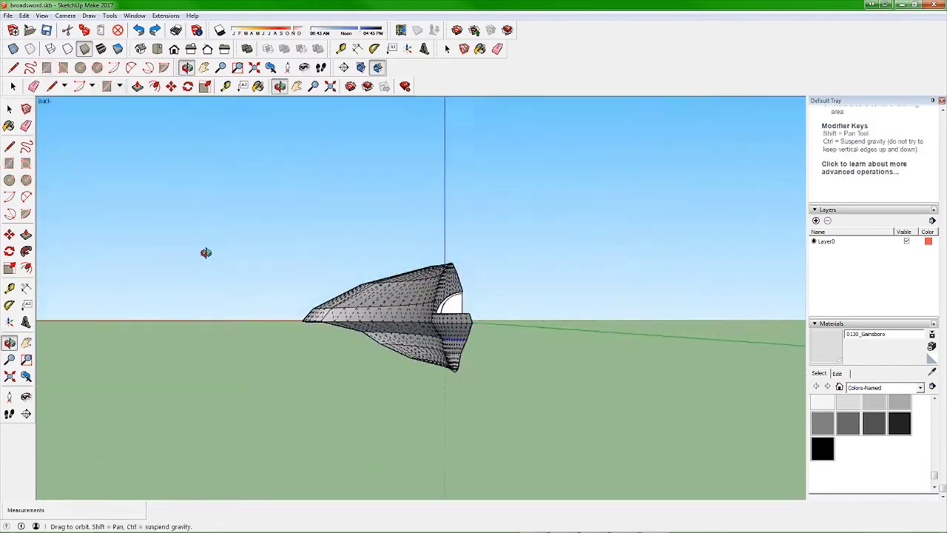
key("l")
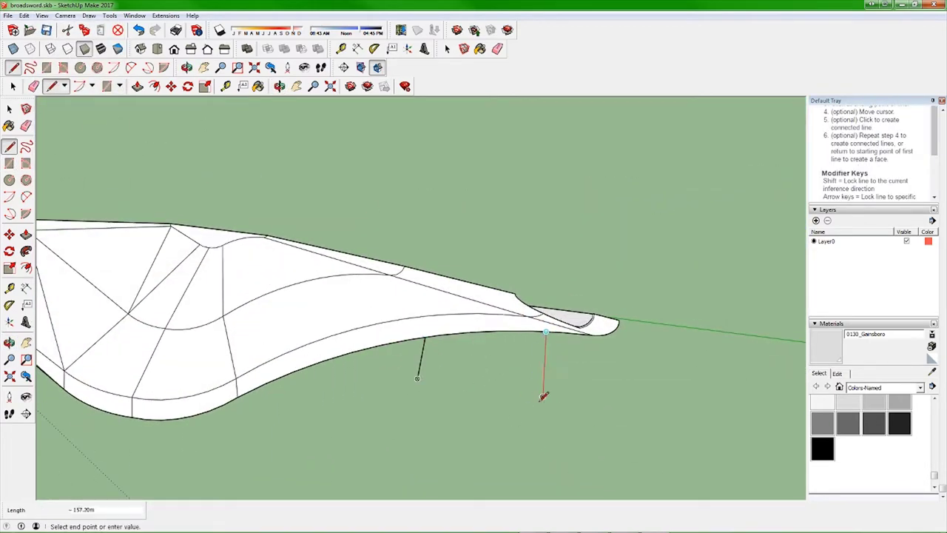
left_click(544, 396)
middle_click_drag(544, 396, 560, 282)
middle_click_drag(604, 335, 444, 259)
Erase the leftover corner edges and inspect the round-ended slab.
key("m")
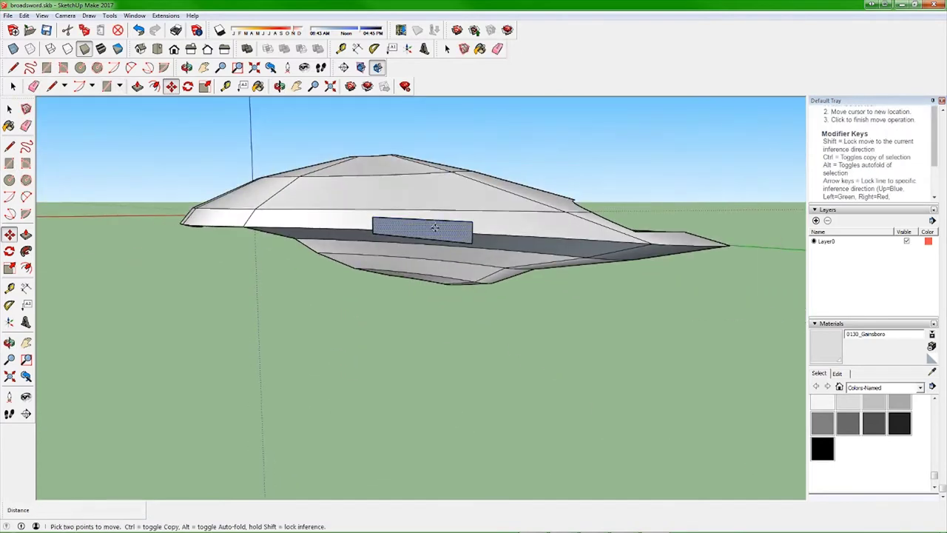
scroll(383, 222, "up", 5)
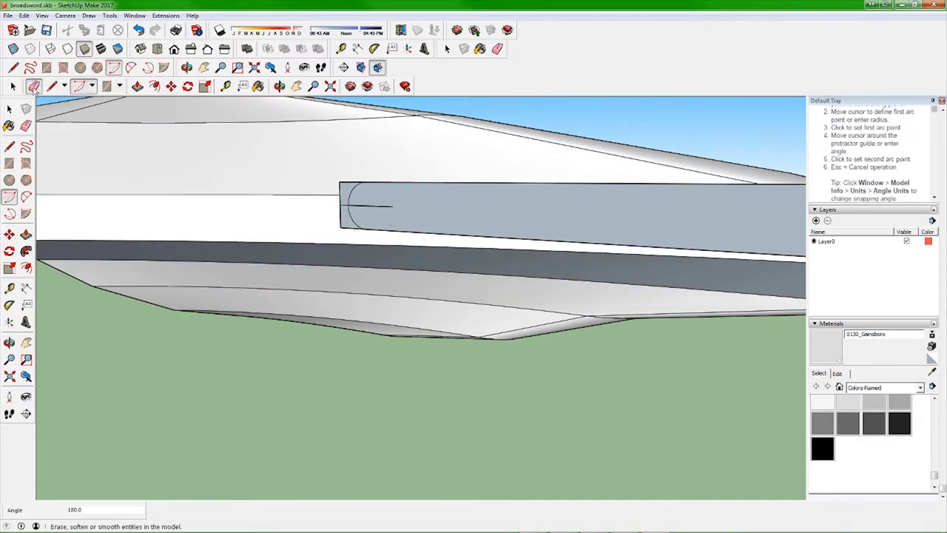
left_click(34, 86)
middle_click_drag(501, 205, 85, 78)
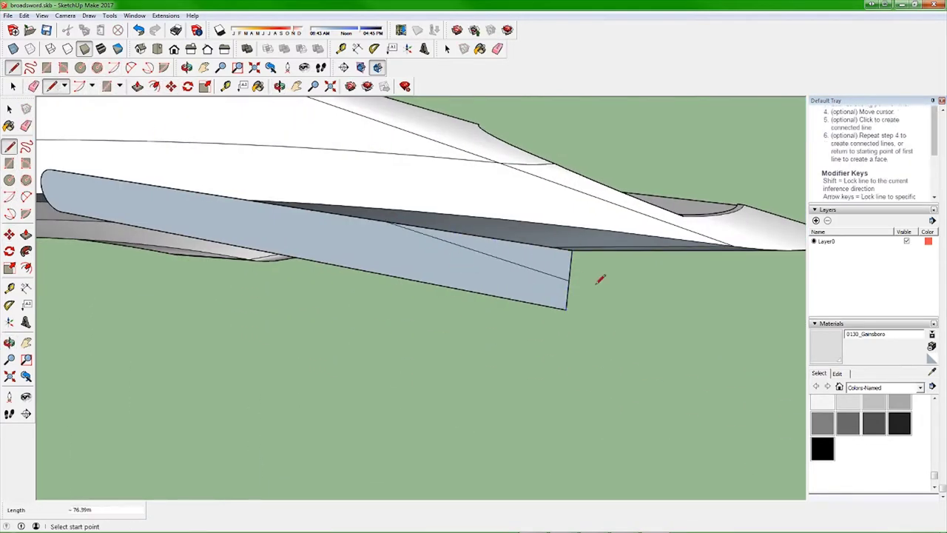
middle_click_drag(600, 278, 289, 376)
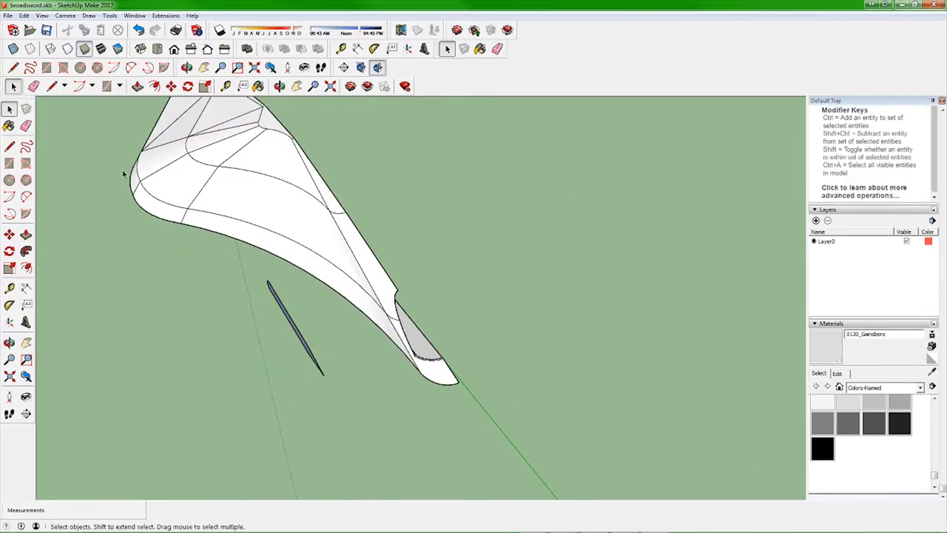
Scale the grey piece's edges into a swept fin shape.
middle_click_drag(310, 282, 221, 222)
left_click(205, 86)
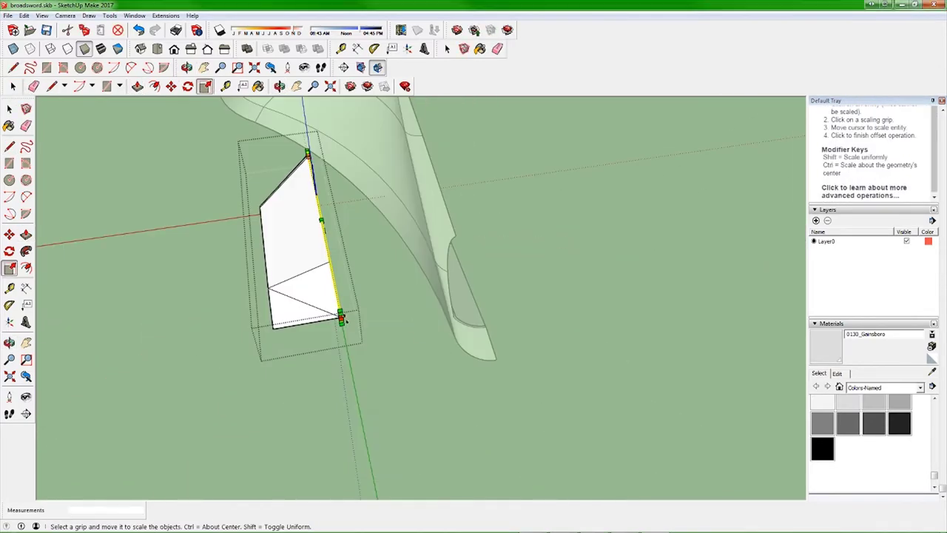
middle_click_drag(384, 222, 321, 193)
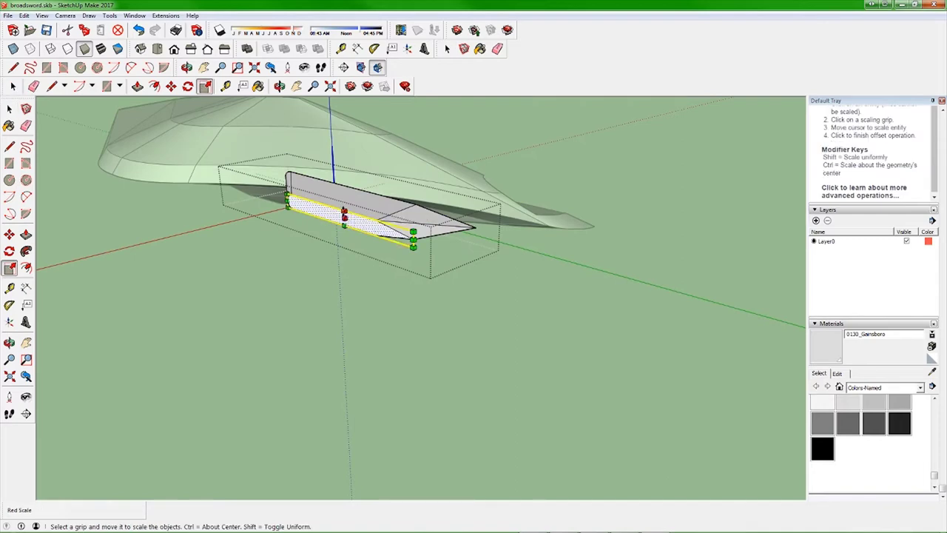
mouse_move(418, 226)
middle_mouse_down()
mouse_move(317, 387)
mouse_move(321, 332)
mouse_move(397, 264)
mouse_move(296, 185)
mouse_move(332, 285)
middle_mouse_up()
Push/Pull the fin piece to give it thickness.
key("space")
left_click(137, 86)
key("p")
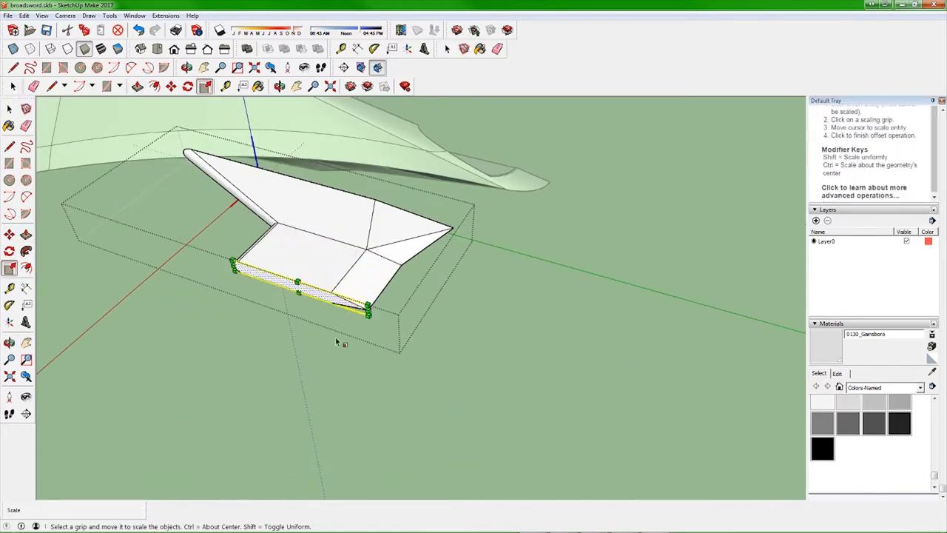
mouse_move(375, 314)
middle_mouse_down()
mouse_move(513, 245)
mouse_move(478, 326)
middle_mouse_up()
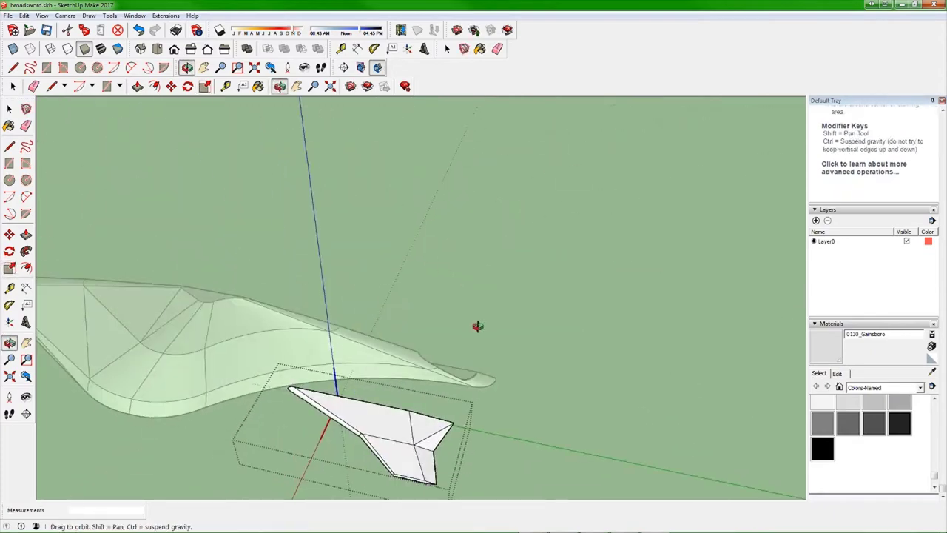
key("p")
scroll(282, 224, "up", 5)
middle_click_drag(361, 318, 313, 143)
scroll(313, 143, "down", 3)
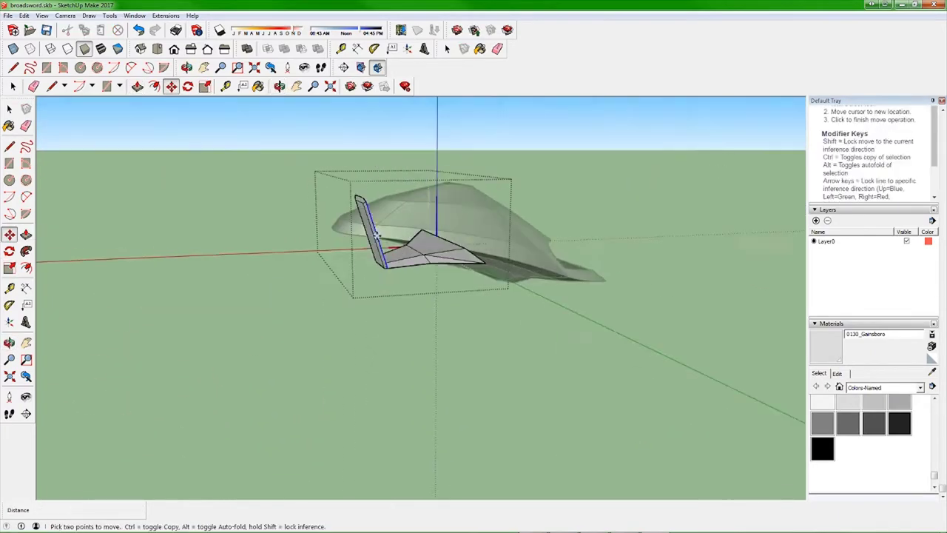
scroll(461, 239, "up", 3)
mouse_move(461, 239)
middle_mouse_down()
mouse_move(523, 235)
mouse_move(423, 317)
mouse_move(468, 281)
middle_mouse_up()
Rotate the fin about 35° and move it beside the rear of the hull.
key("q")
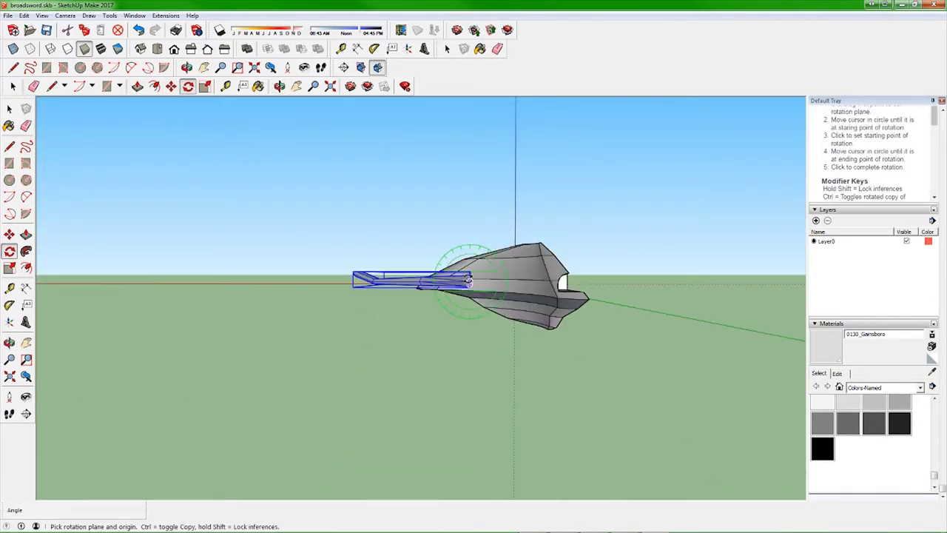
key("m")
mouse_move(575, 311)
middle_mouse_down()
mouse_move(518, 244)
mouse_move(535, 232)
mouse_move(319, 374)
middle_mouse_up()
scroll(535, 232, "up", 4)
mouse_move(447, 276)
middle_mouse_down()
mouse_move(592, 374)
mouse_move(296, 244)
mouse_move(338, 332)
mouse_move(471, 290)
mouse_move(314, 282)
mouse_move(506, 288)
mouse_move(568, 254)
middle_mouse_up()
Adjust the fin's scale and check it lies lengthwise along the hull's underside.
key("s")
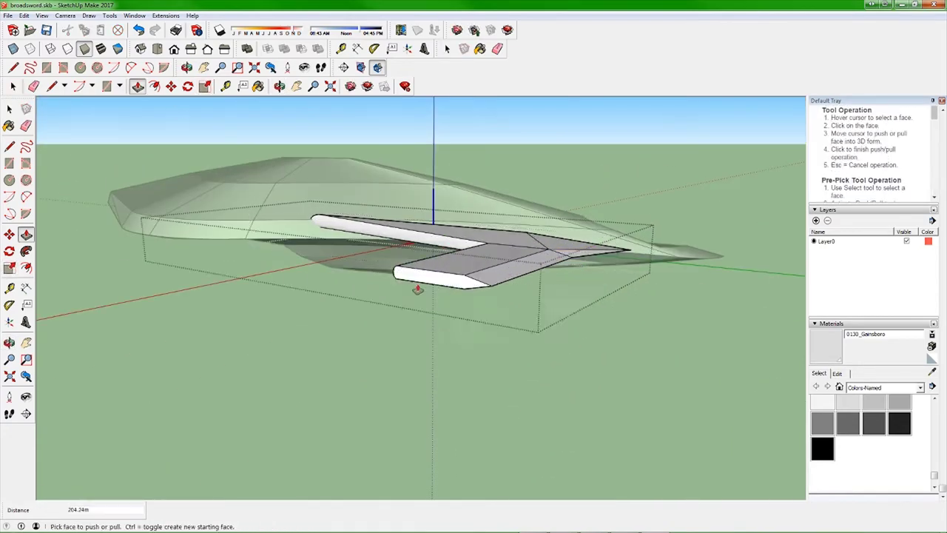
mouse_move(417, 289)
middle_mouse_down()
mouse_move(442, 313)
mouse_move(484, 303)
middle_mouse_up()
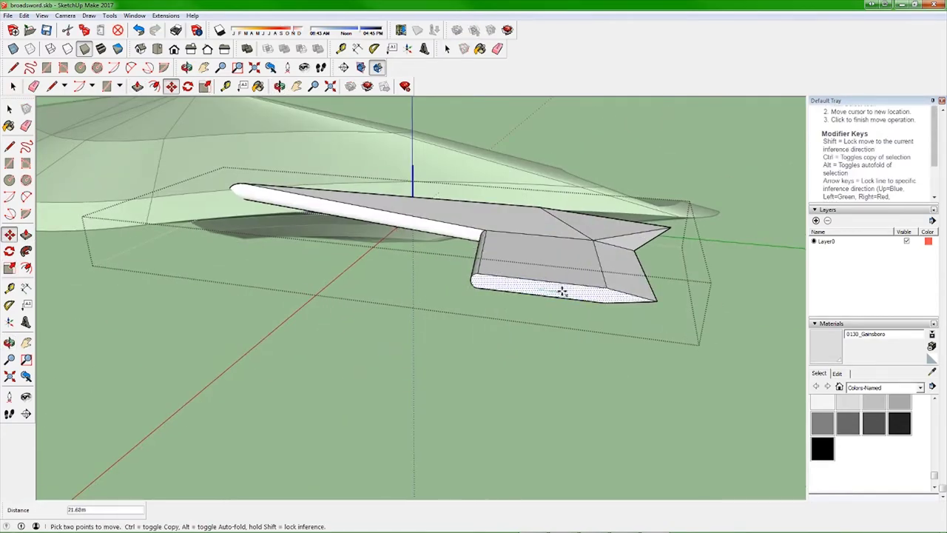
mouse_move(562, 292)
middle_mouse_down()
mouse_move(393, 482)
mouse_move(296, 376)
mouse_move(380, 381)
middle_mouse_up()
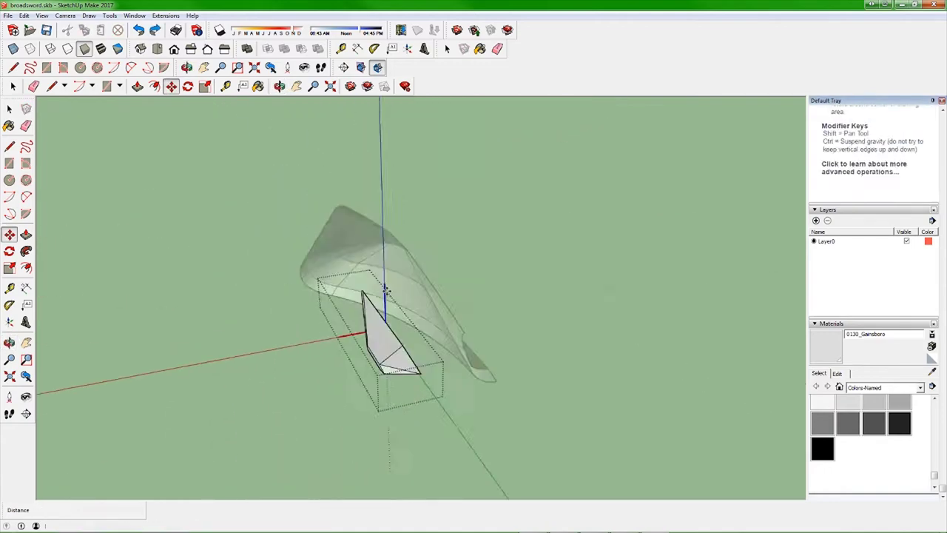
mouse_move(384, 290)
middle_mouse_down()
mouse_move(260, 333)
mouse_move(239, 352)
mouse_move(451, 338)
mouse_move(405, 448)
mouse_move(454, 306)
mouse_move(356, 295)
mouse_move(416, 266)
middle_mouse_up()
key("s")
key("space")
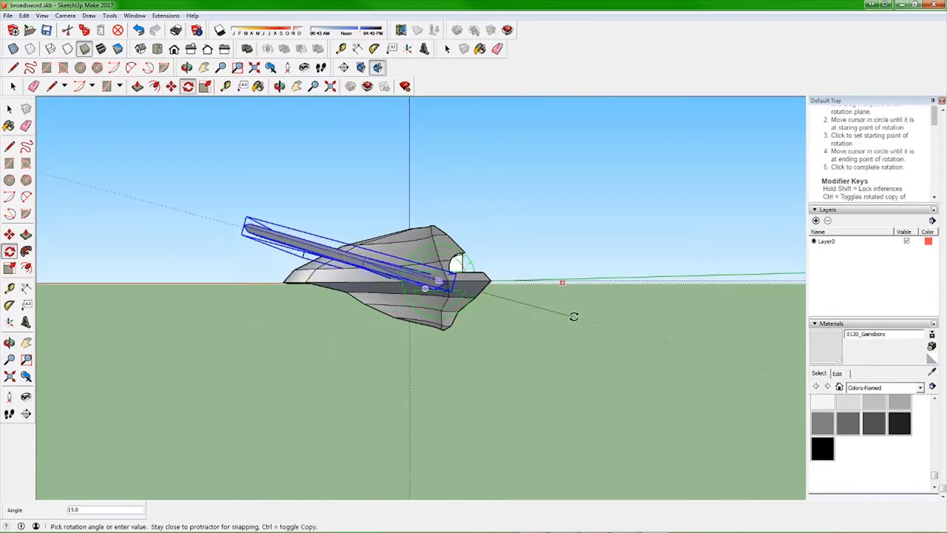
mouse_move(573, 316)
middle_mouse_down()
mouse_move(619, 296)
mouse_move(343, 492)
middle_mouse_up()
mouse_move(424, 309)
middle_mouse_down()
mouse_move(385, 264)
mouse_move(533, 323)
middle_mouse_up()
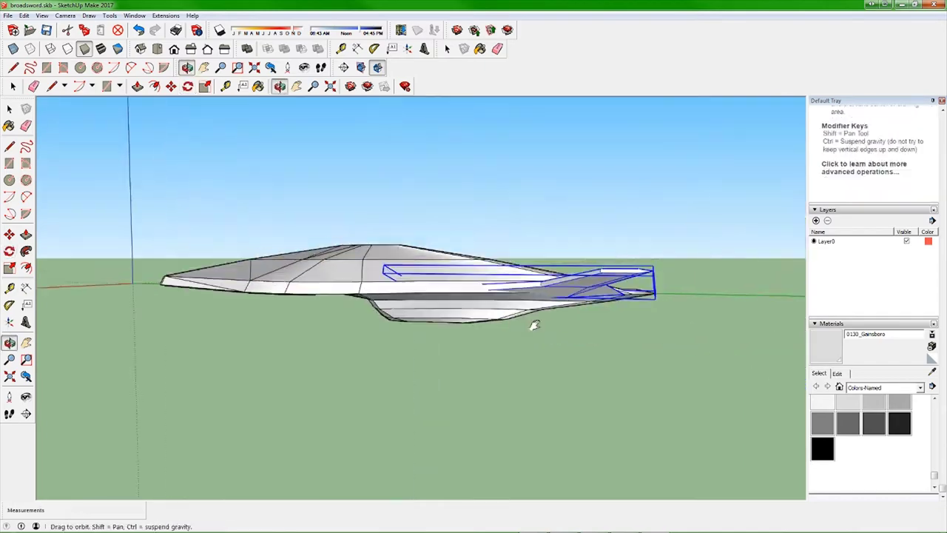
scroll(313, 327, "up", 5)
scroll(313, 328, "down", 5)
mouse_move(313, 328)
middle_mouse_down()
mouse_move(185, 296)
mouse_move(249, 313)
mouse_move(226, 306)
middle_mouse_up()
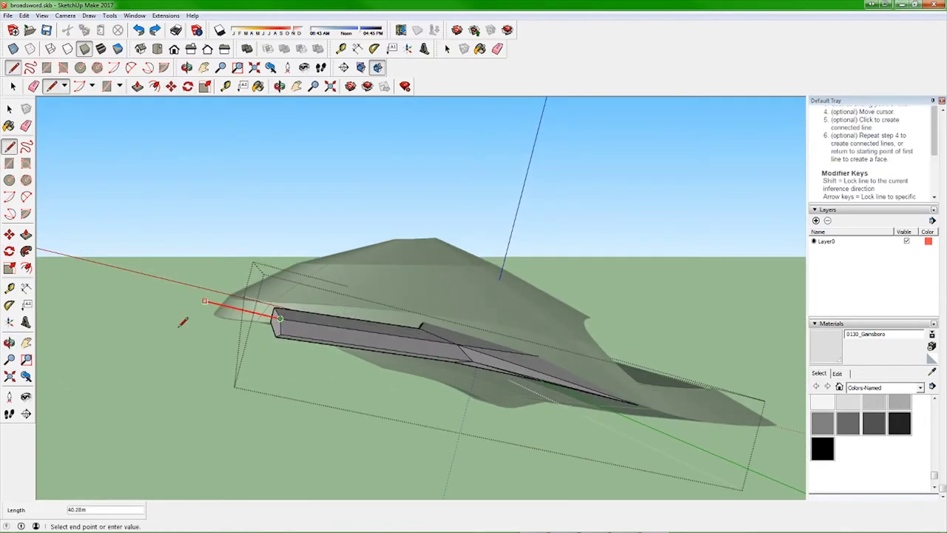
Place a copy of the tapered spar about 4.77 m beside the original.
right_click(327, 366)
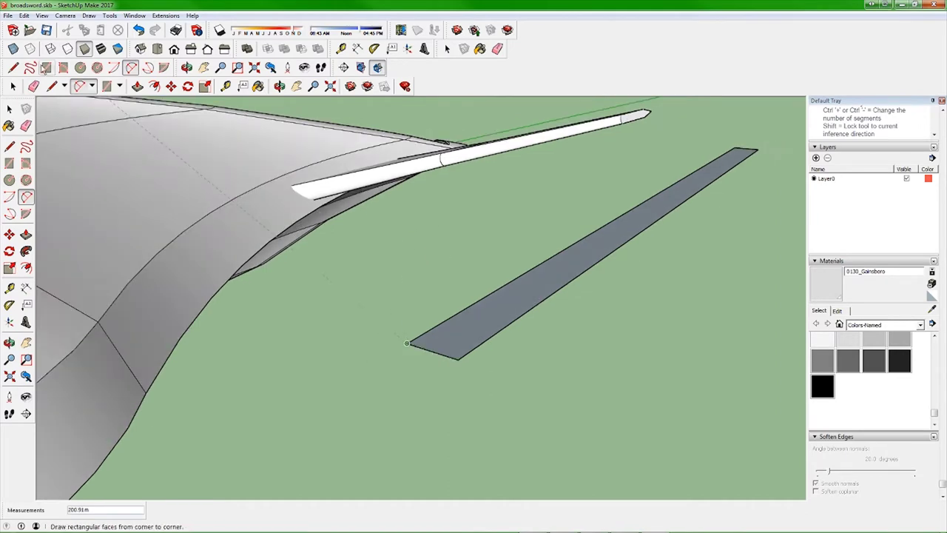
middle_click_drag(459, 348, 357, 188)
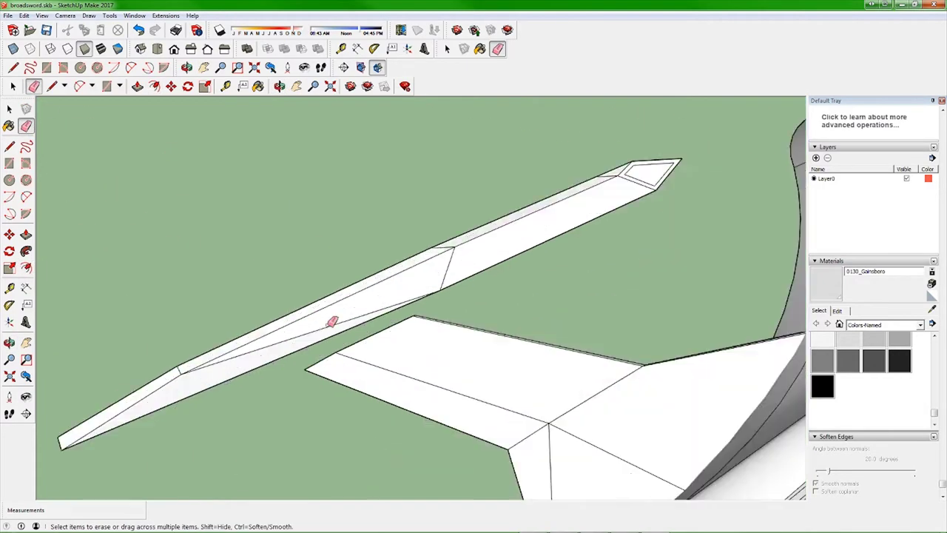
mouse_move(332, 322)
middle_mouse_down()
mouse_move(693, 169)
mouse_move(450, 127)
middle_mouse_up()
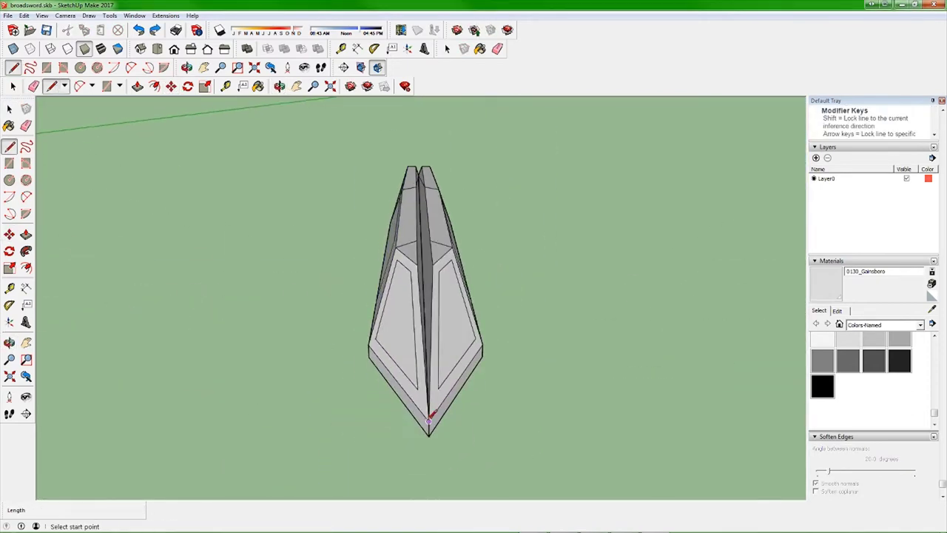
Start bevel lines at the spar's tip, examining it from several close angles.
left_click(429, 418)
middle_click_drag(429, 418, 434, 244)
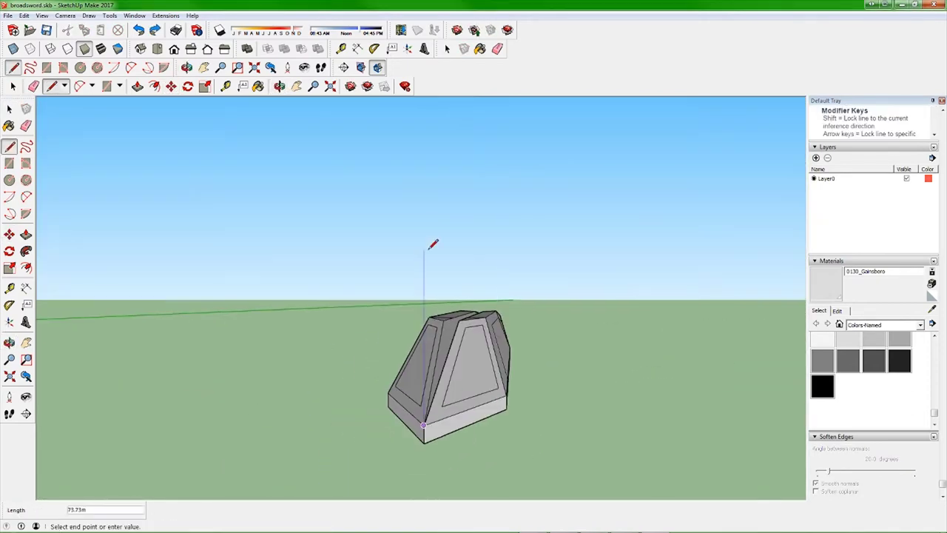
scroll(453, 316, "up", 10)
middle_click_drag(782, 264, 307, 324)
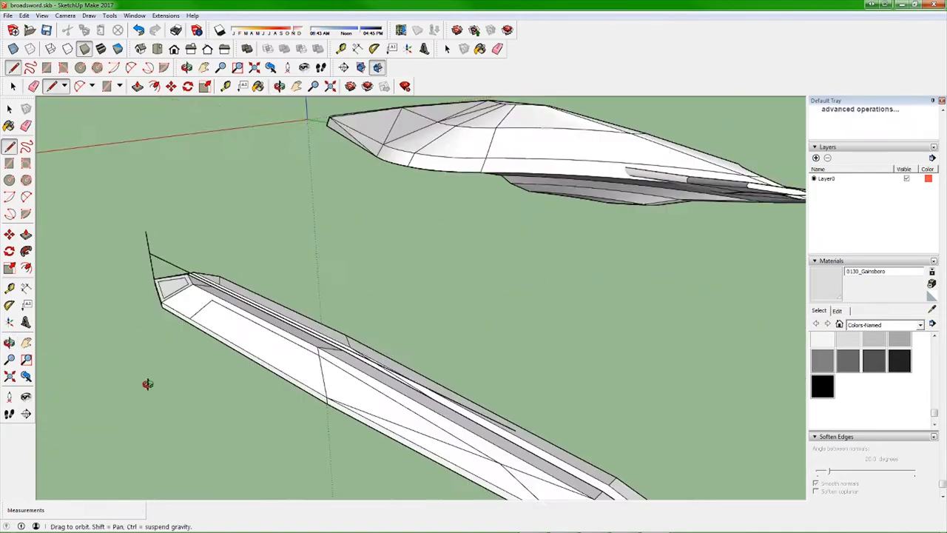
scroll(375, 397, "up", 5)
mouse_move(277, 180)
middle_mouse_down()
mouse_move(259, 281)
mouse_move(222, 185)
middle_mouse_up()
key("space")
left_click(170, 86)
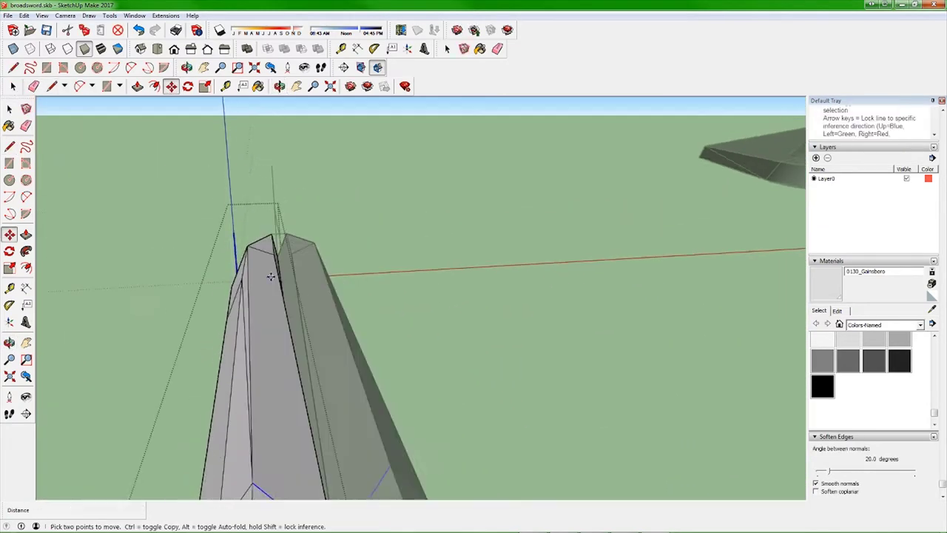
left_click(52, 85)
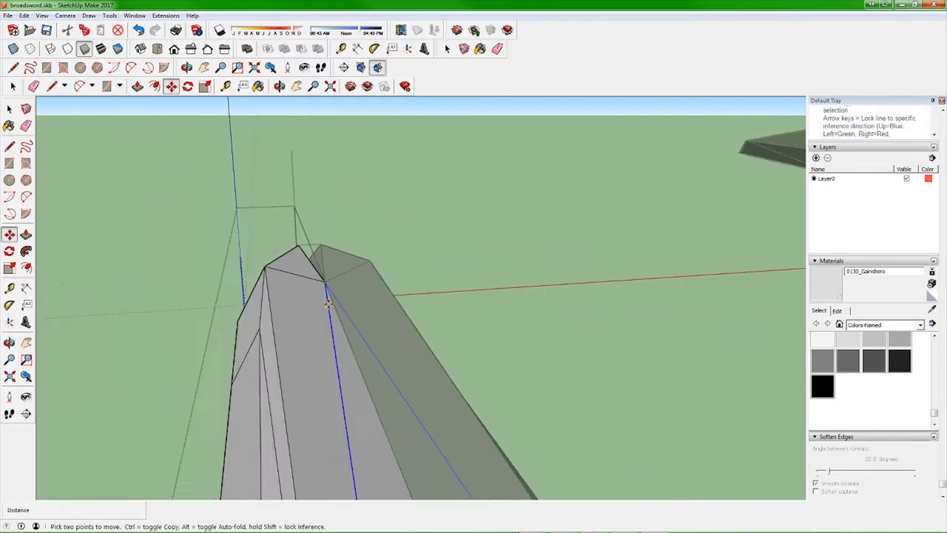
middle_click_drag(311, 311, 271, 242)
scroll(289, 362, "down", 5)
middle_click_drag(288, 362, 328, 222)
scroll(318, 245, "down", 5)
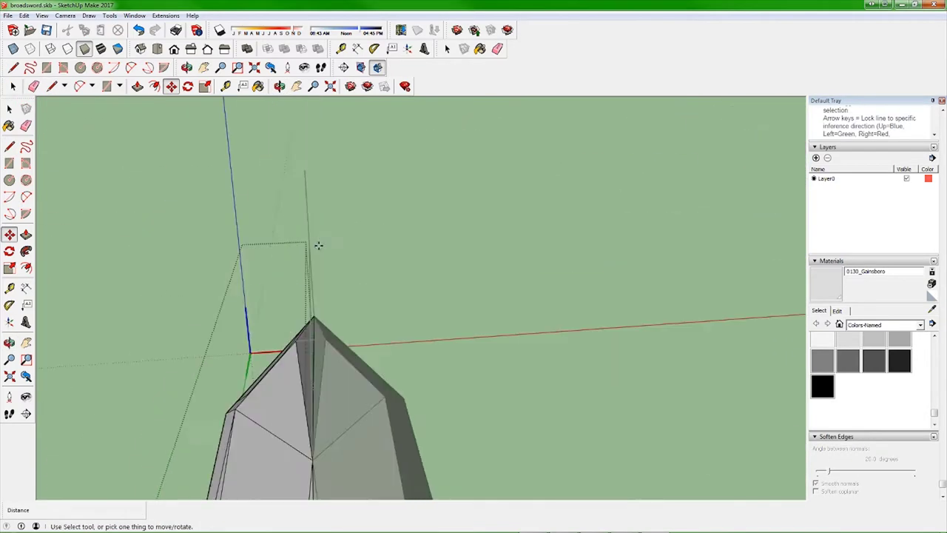
middle_click_drag(286, 386, 518, 414)
scroll(702, 432, "down", 3)
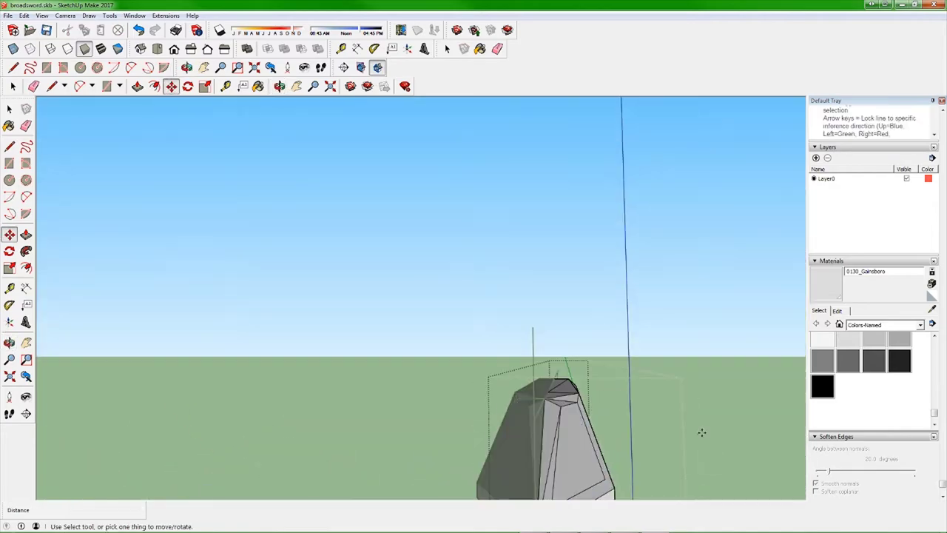
middle_click_drag(701, 432, 412, 364)
scroll(529, 343, "up", 3)
middle_click_drag(528, 343, 474, 311)
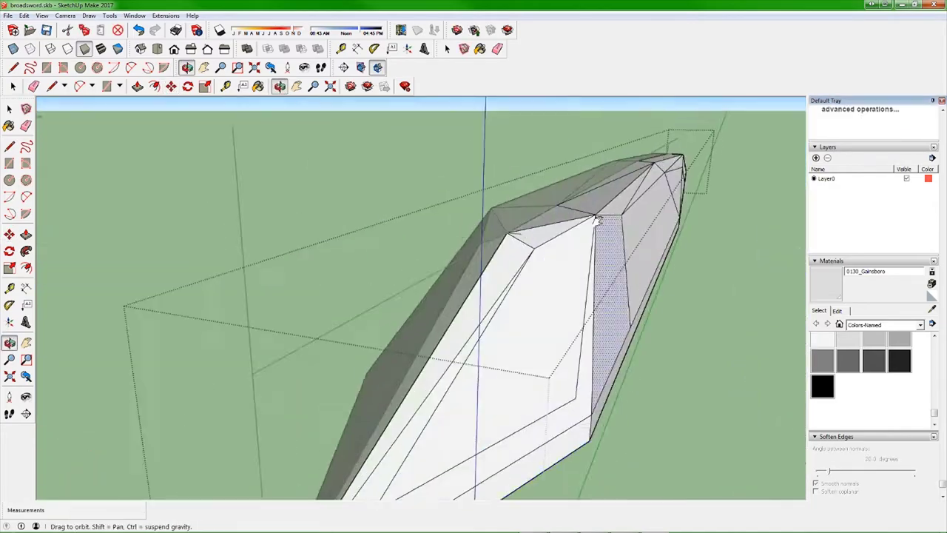
Push/Pull and move the spar's faces while viewing it from below.
left_click(138, 86)
scroll(190, 313, "up", 3)
middle_click_drag(190, 313, 360, 220)
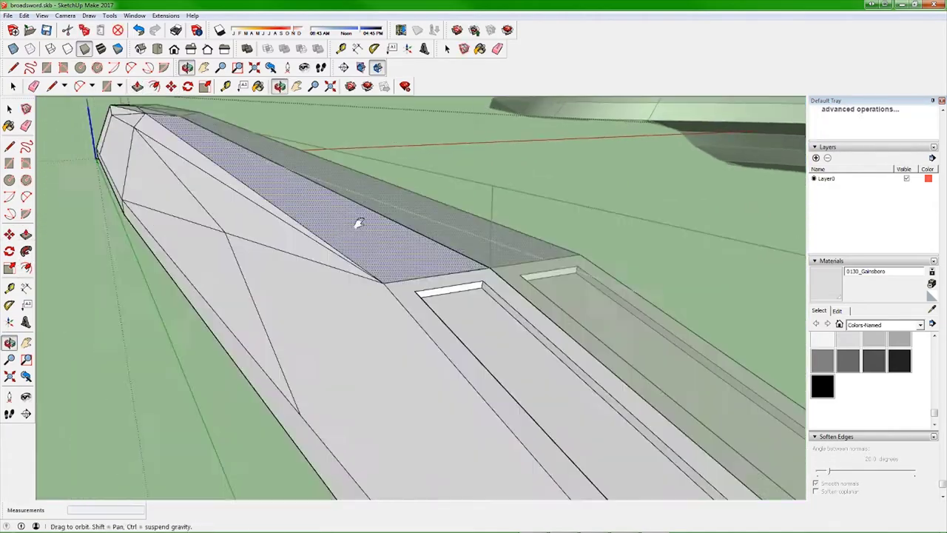
scroll(326, 252, "up", 2)
scroll(177, 222, "down", 3)
middle_click_drag(226, 254, 608, 258)
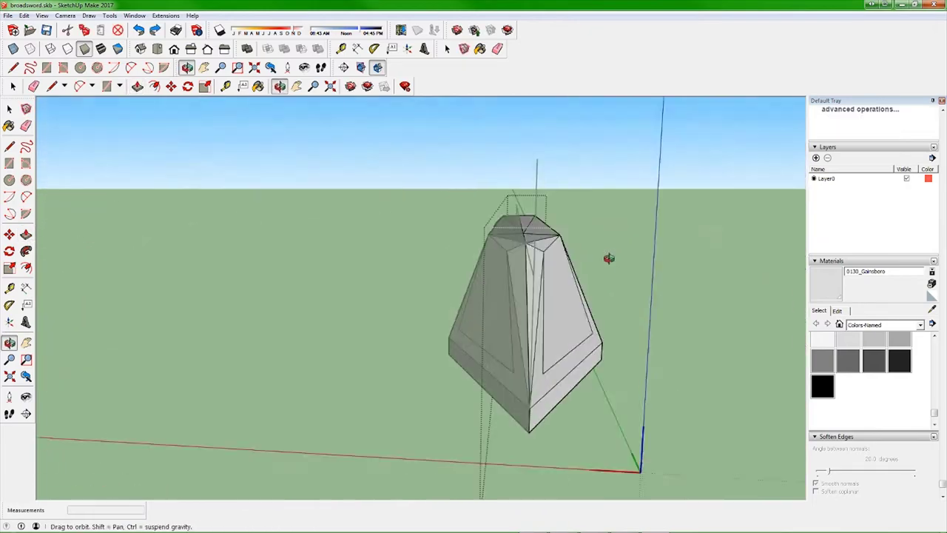
key("m")
scroll(608, 258, "up", 3)
scroll(551, 262, "up", 2)
scroll(551, 263, "down", 5)
middle_click_drag(551, 263, 461, 262)
key("p")
scroll(202, 266, "up", 4)
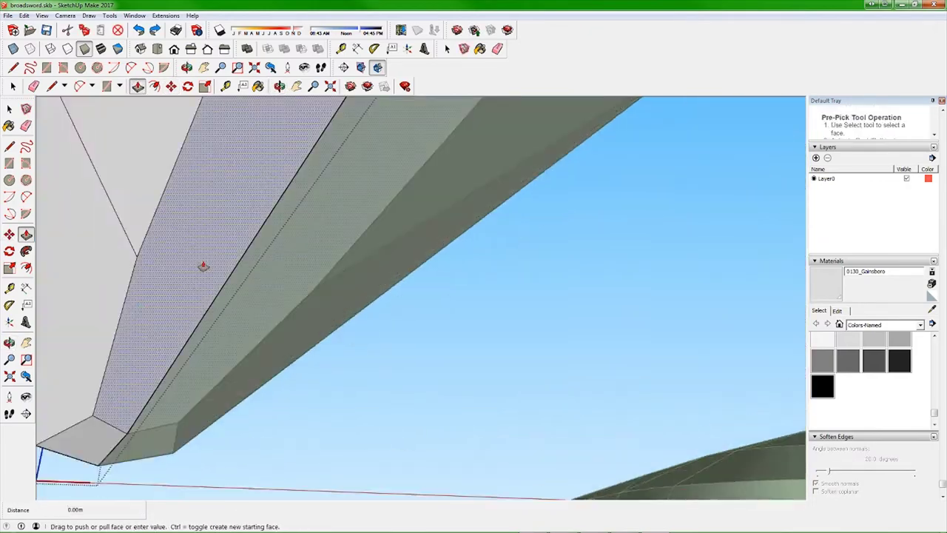
middle_click_drag(203, 266, 552, 343)
Erase stray edges on the spar and view the whole model.
key("s")
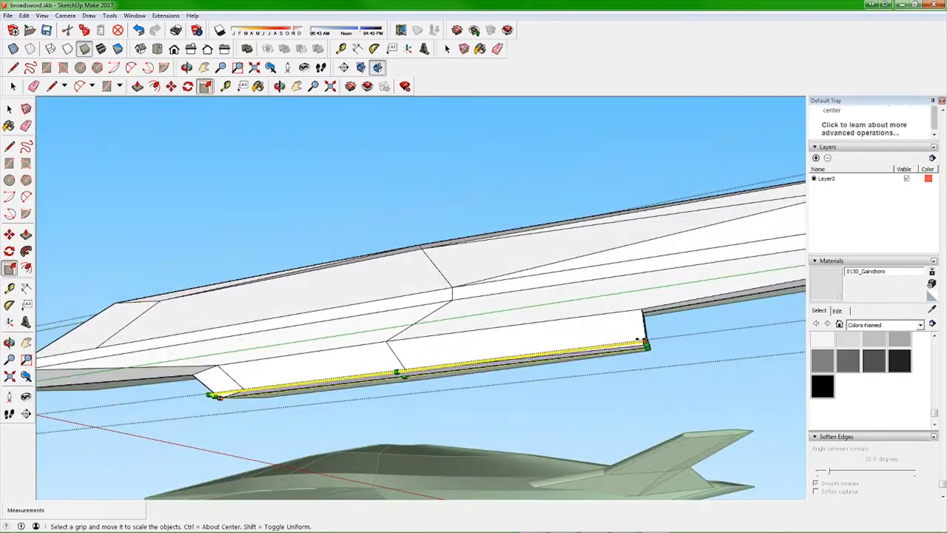
scroll(438, 333, "down", 5)
key("space")
mouse_move(222, 333)
middle_mouse_down()
mouse_move(438, 333)
mouse_move(418, 283)
middle_mouse_up()
scroll(419, 283, "up", 3)
key("e")
scroll(328, 266, "up", 2)
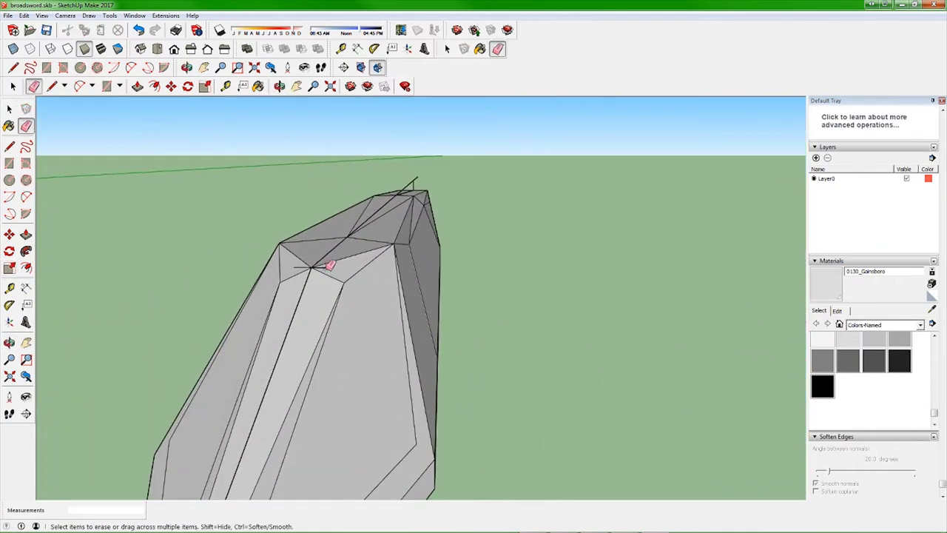
scroll(392, 243, "up", 3)
scroll(335, 298, "down", 3)
scroll(334, 299, "down", 5)
key("space")
Make the whole blade piece a component and run SUbD Subdivide and Smooth on it.
triple_click(484, 376)
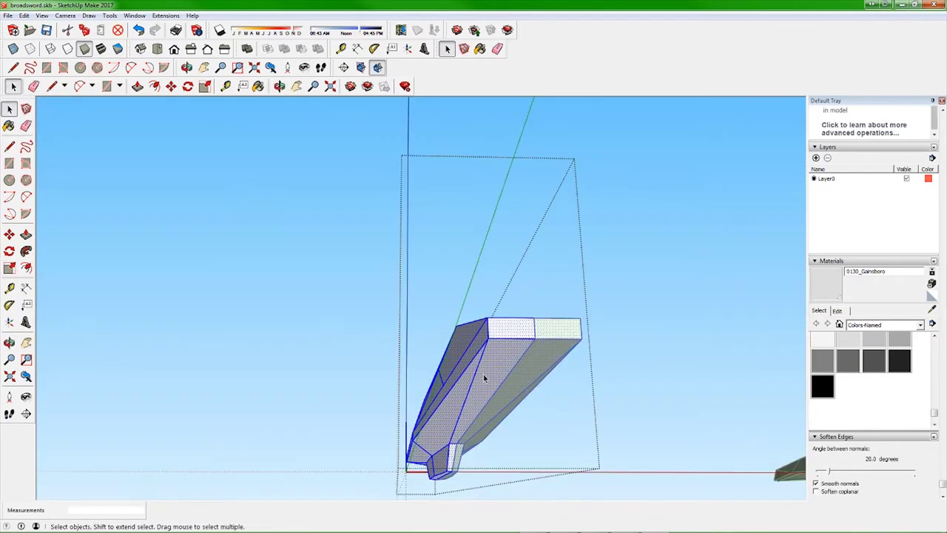
key("g")
key("Return")
middle_click_drag(484, 377, 617, 285)
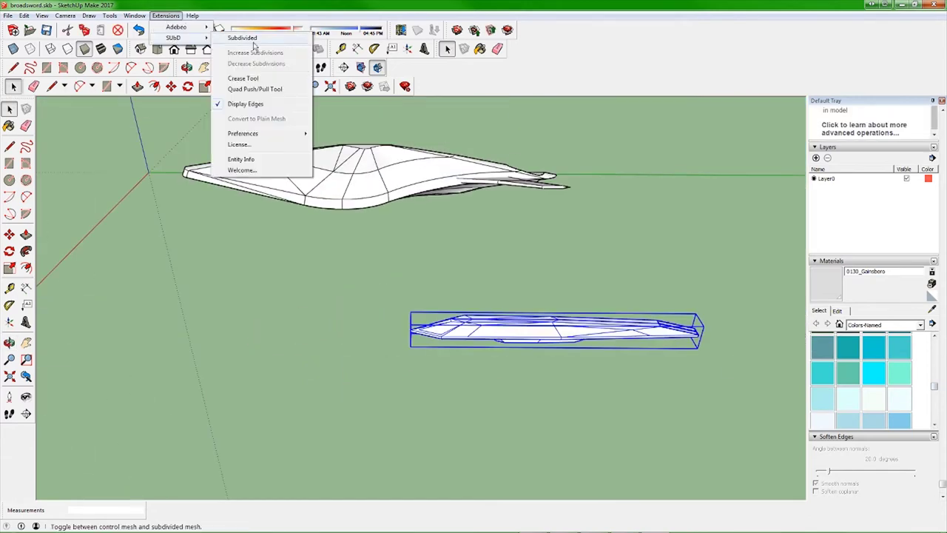
left_click(253, 42)
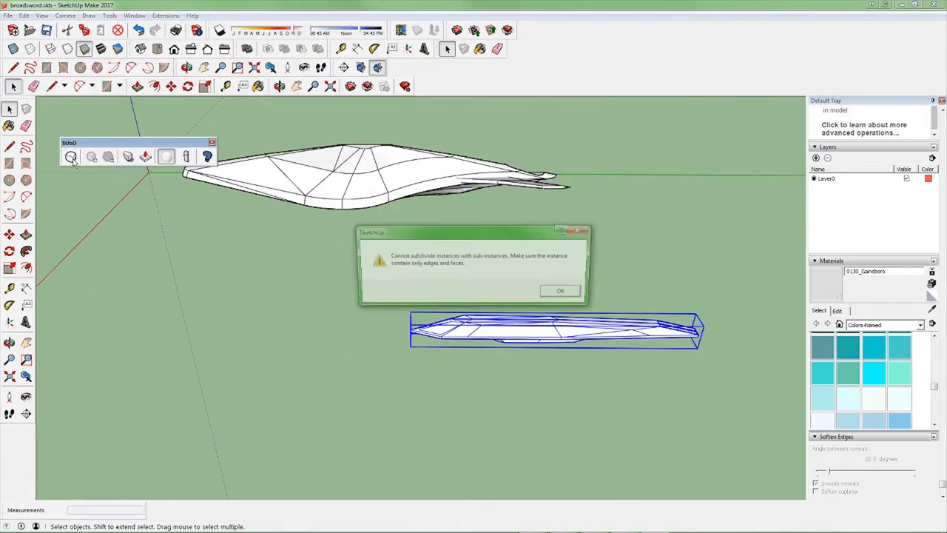
Dismiss the subdivision error and rescale the thin strut near the blade's tail.
left_click(565, 294)
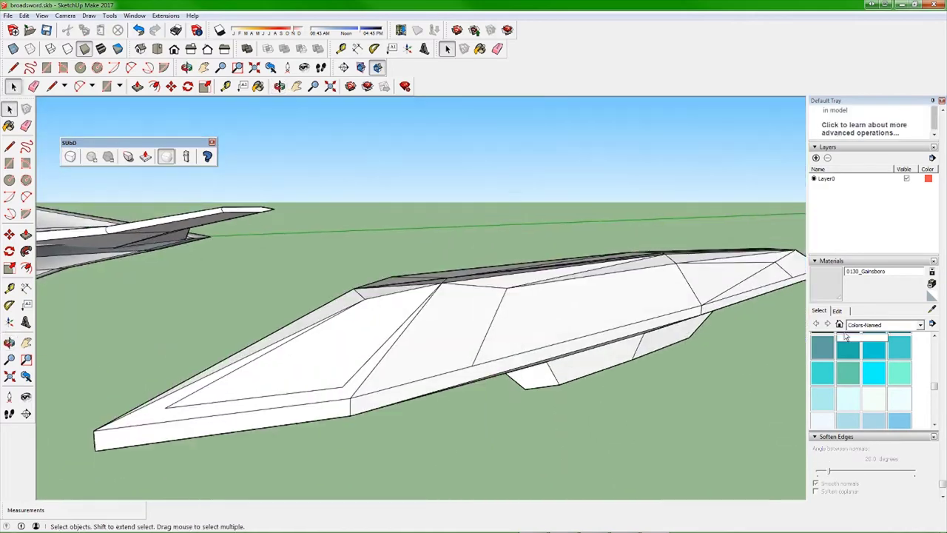
middle_click_drag(220, 299, 311, 329)
mouse_move(452, 269)
middle_mouse_down()
mouse_move(319, 205)
mouse_move(603, 173)
middle_mouse_up()
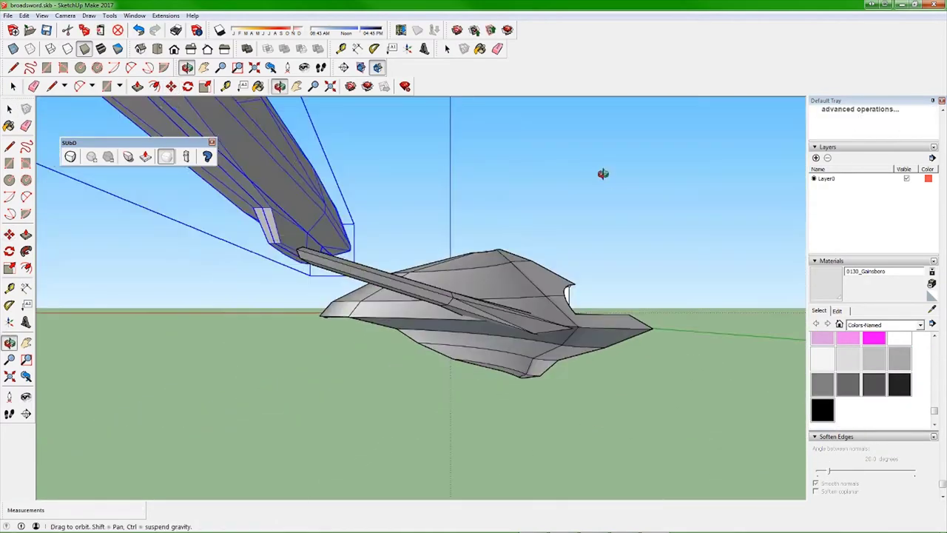
middle_click_drag(296, 264, 319, 333)
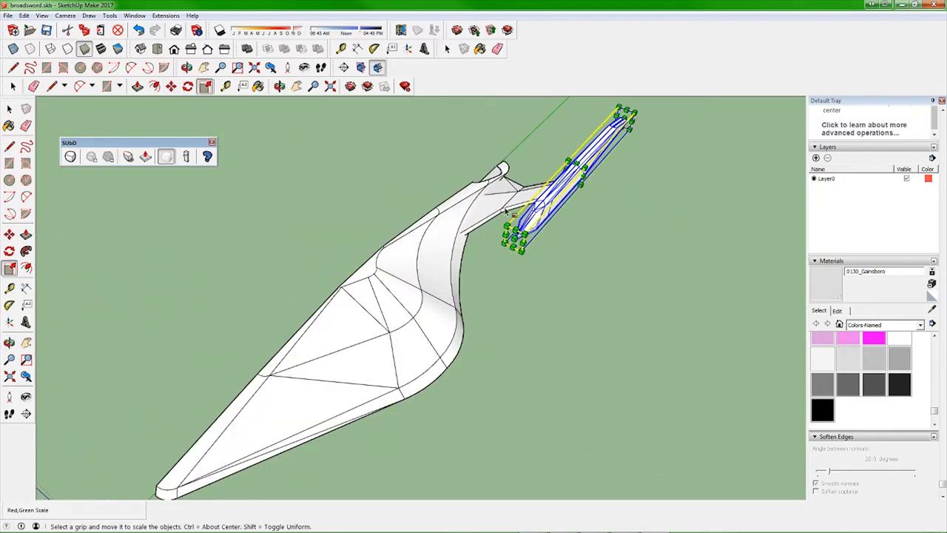
mouse_move(508, 213)
middle_mouse_down()
mouse_move(422, 259)
mouse_move(308, 278)
mouse_move(370, 333)
mouse_move(402, 412)
mouse_move(467, 265)
mouse_move(262, 242)
mouse_move(563, 425)
middle_mouse_up()
key("m")
key("s")
key("space")
scroll(331, 365, "down", 5)
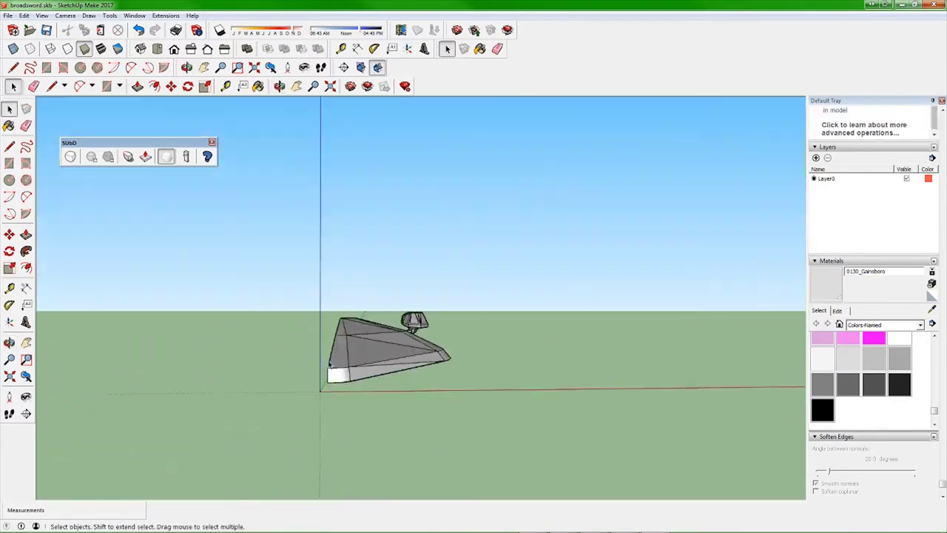
middle_click_drag(327, 366, 222, 296)
Select everything and sample the 0131_Silver material with the Paint Bucket.
key("ctrl+a")
middle_click_drag(312, 310, 484, 402)
scroll(484, 402, "up", 5)
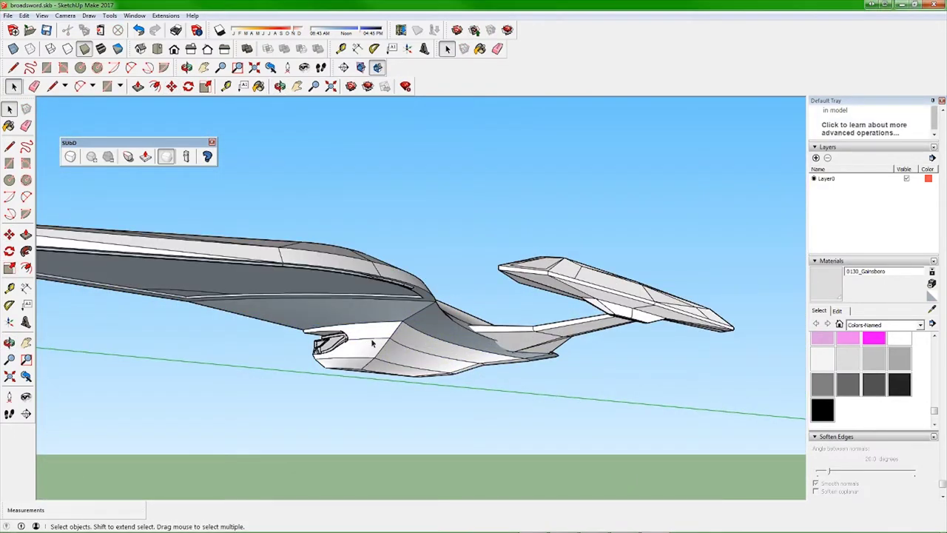
scroll(454, 328, "up", 5)
key("b")
left_click(534, 301, "alt")
mouse_move(534, 302)
middle_mouse_down()
mouse_move(353, 362)
mouse_move(218, 380)
mouse_move(203, 337)
mouse_move(570, 391)
middle_mouse_up()
Paint a face under the blade with the silver hull material.
left_click(203, 337, "alt")
scroll(566, 392, "up", 3)
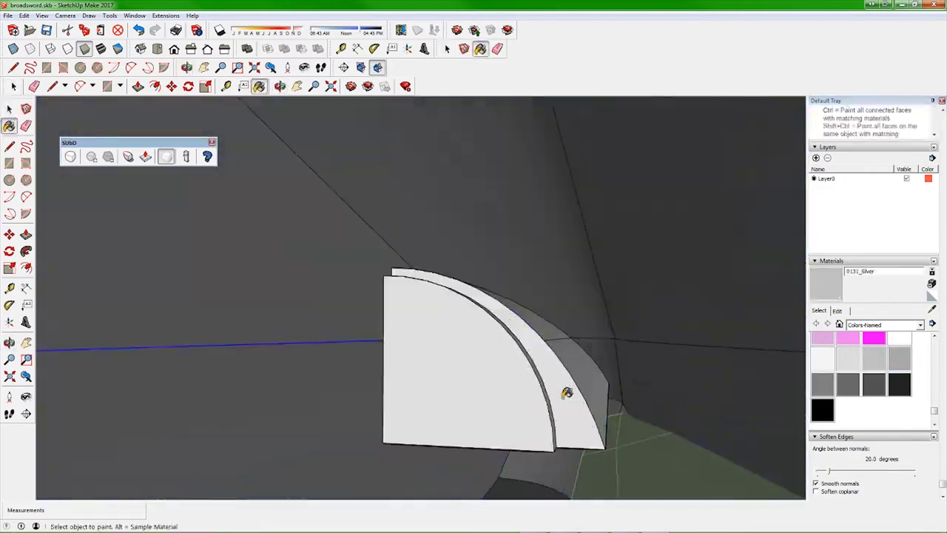
mouse_move(746, 384)
middle_mouse_down()
mouse_move(212, 406)
mouse_move(708, 359)
mouse_move(380, 212)
mouse_move(435, 271)
middle_mouse_up()
left_click(436, 271)
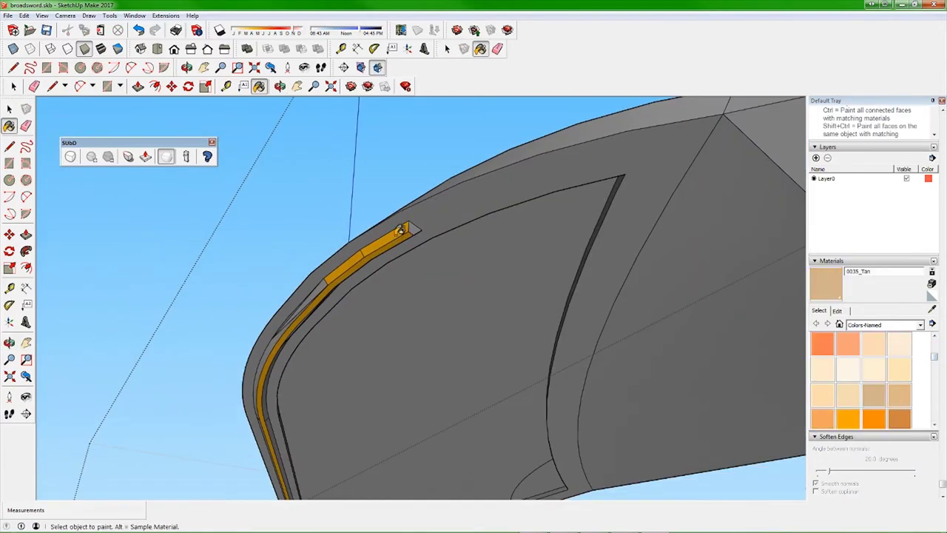
Paint the orange curved edge strip SaddleBrown.
mouse_move(356, 253)
middle_mouse_down()
mouse_move(454, 349)
mouse_move(383, 285)
middle_mouse_up()
middle_click_drag(377, 370, 562, 318)
left_click_drag(933, 409, 935, 371)
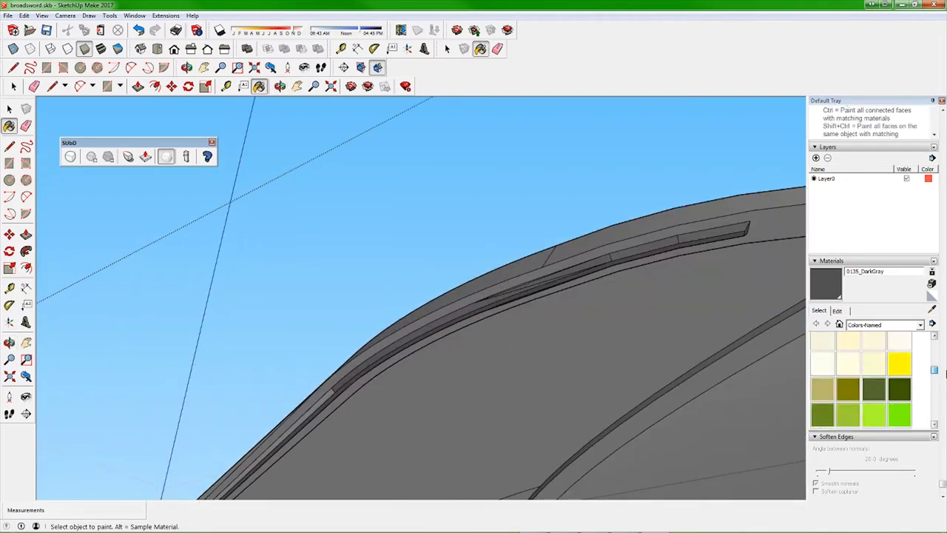
middle_click_drag(690, 239, 562, 311)
left_click(873, 392)
left_click(662, 177)
mouse_move(661, 178)
middle_mouse_down()
mouse_move(454, 279)
mouse_move(523, 224)
mouse_move(570, 345)
mouse_move(714, 431)
mouse_move(314, 399)
mouse_move(492, 370)
middle_mouse_up()
left_click(457, 273)
scroll(493, 369, "up", 3)
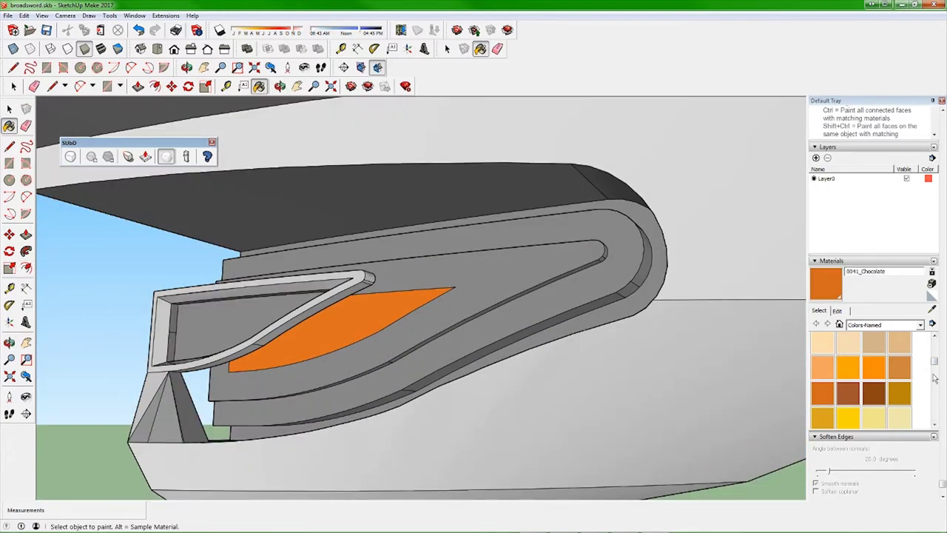
Select the edge beside the orange sensor panel, then choose Charcoal and LightGray materials.
key("space")
middle_click_drag(608, 250, 560, 284)
left_click(560, 285)
scroll(458, 316, "up", 3)
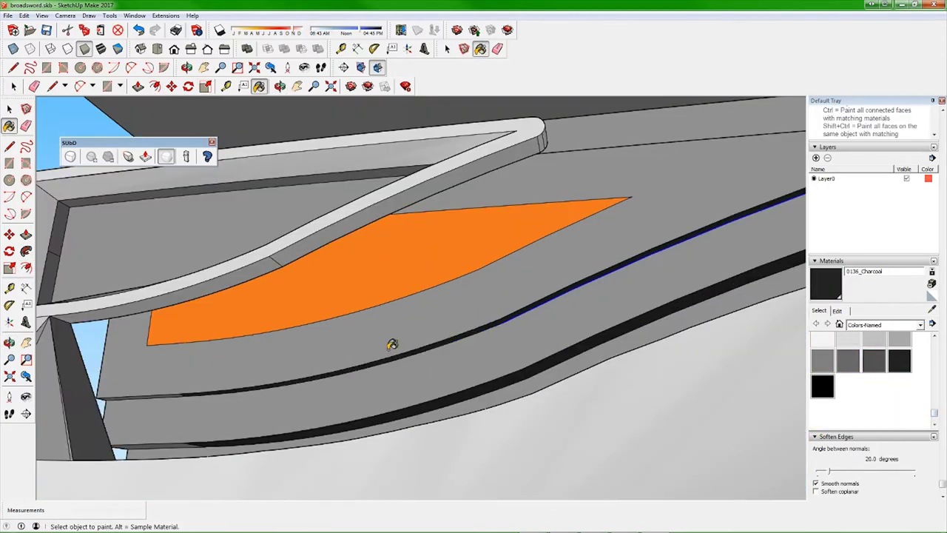
mouse_move(391, 342)
middle_mouse_down()
mouse_move(268, 185)
mouse_move(533, 302)
middle_mouse_up()
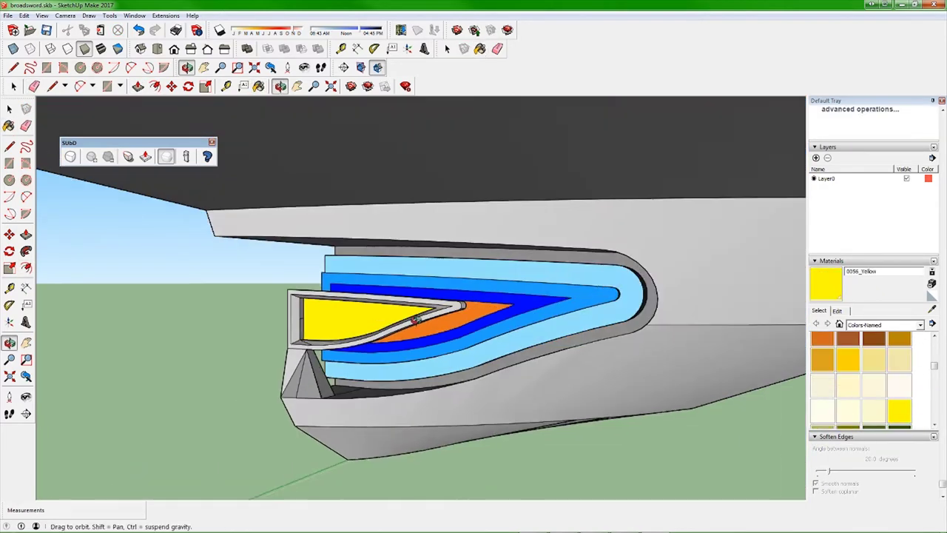
left_click_drag(934, 392, 937, 419)
mouse_move(107, 337)
middle_mouse_down()
mouse_move(311, 250)
mouse_move(460, 380)
mouse_move(499, 301)
middle_mouse_up()
left_click(311, 249, "alt")
left_click(444, 321, "alt")
middle_click_drag(444, 321, 716, 365)
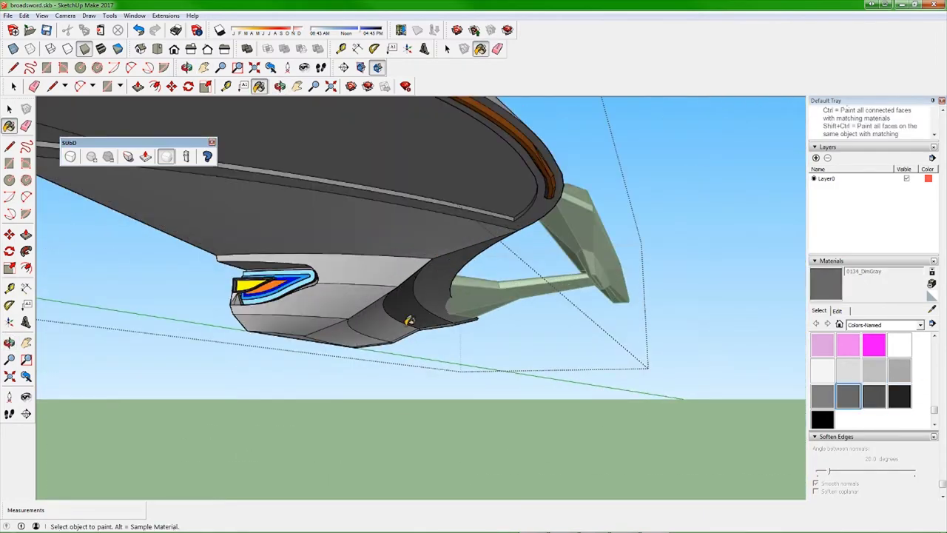
mouse_move(409, 320)
middle_mouse_down()
mouse_move(370, 317)
mouse_move(567, 313)
mouse_move(493, 291)
mouse_move(227, 332)
mouse_move(496, 370)
middle_mouse_up()
scroll(483, 298, "down", 5)
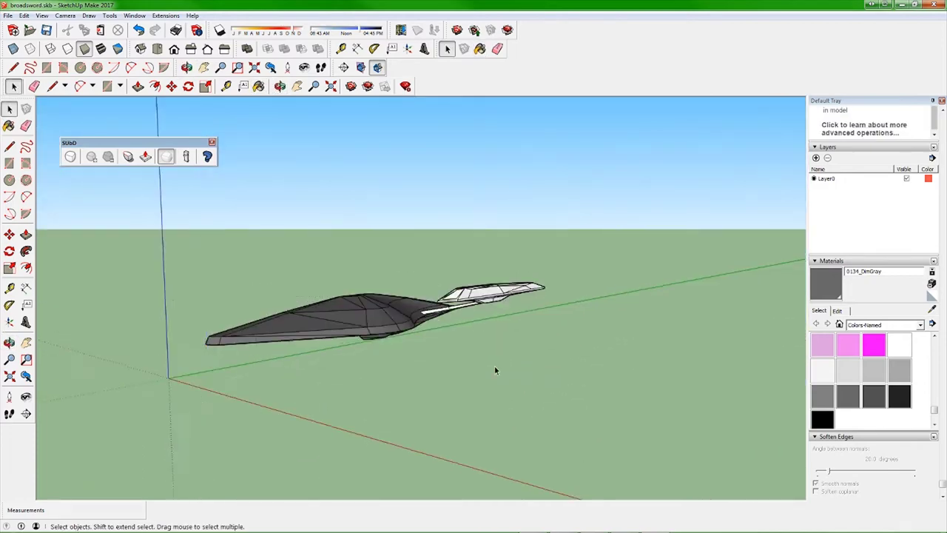
Paint both nacelles' long top panels MediumTurquoise.
scroll(474, 412, "up", 5)
mouse_move(474, 412)
middle_mouse_down()
mouse_move(482, 238)
mouse_move(323, 204)
middle_mouse_up()
key("space")
scroll(936, 383, "down", 5)
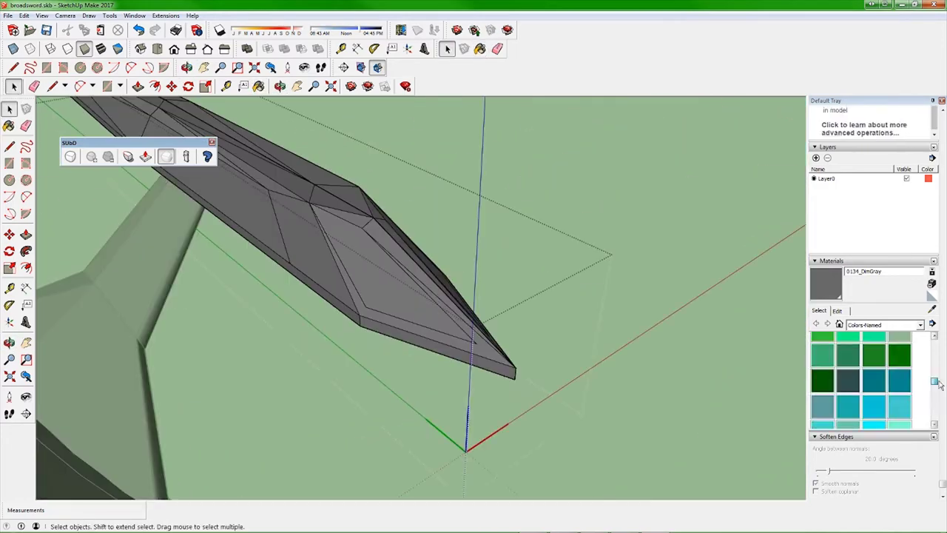
left_click(866, 384)
left_click(296, 311)
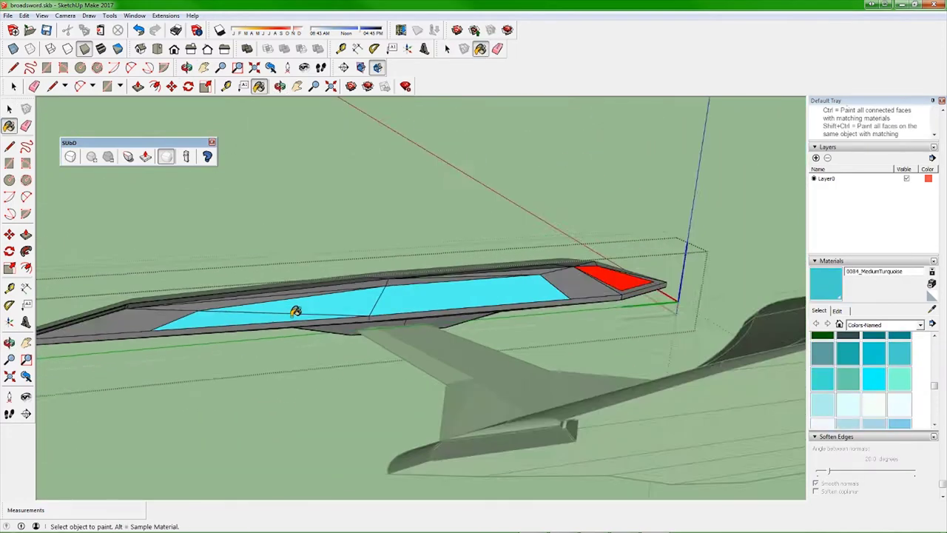
Select the whole ship and move it into position.
right_click(252, 297)
left_click(283, 392)
key("m")
middle_click_drag(283, 393, 358, 338)
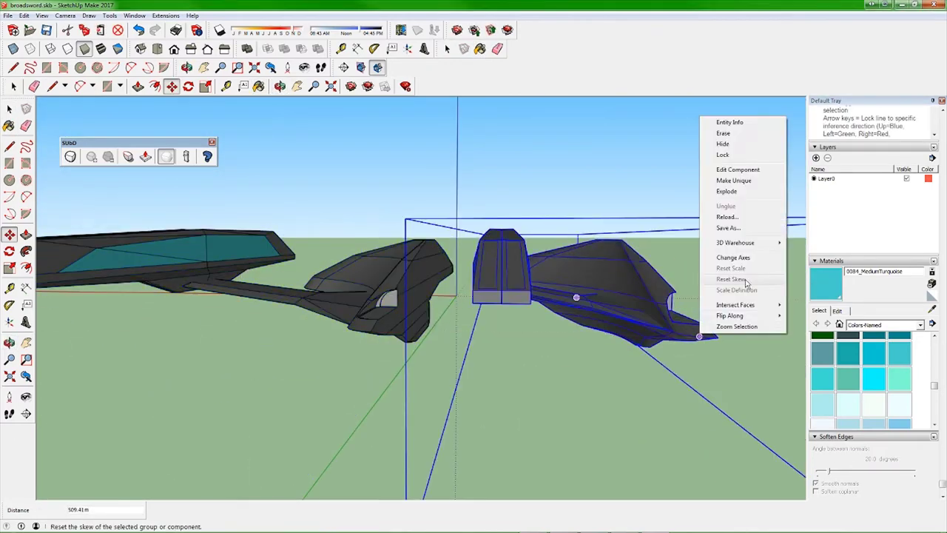
middle_click_drag(769, 357, 637, 375)
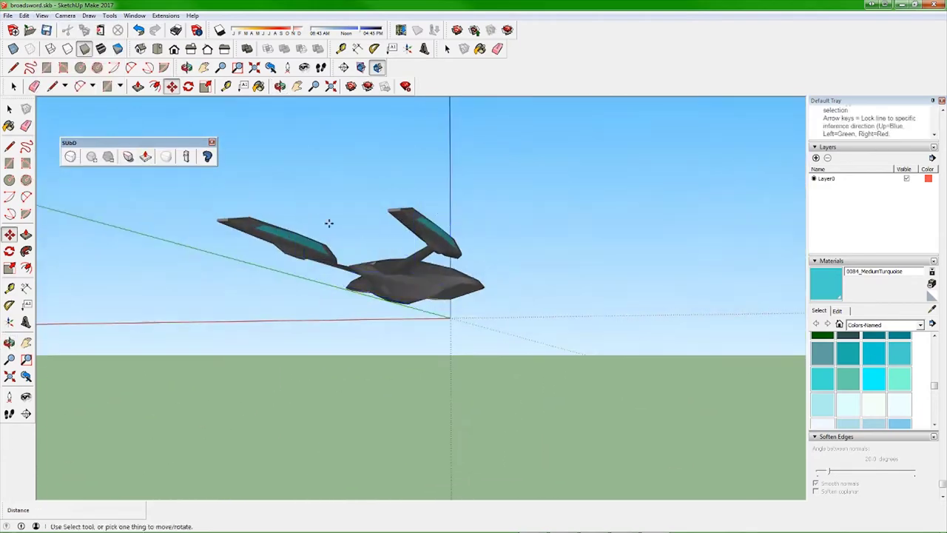
mouse_move(328, 222)
middle_mouse_down()
mouse_move(212, 444)
mouse_move(421, 407)
middle_mouse_up()
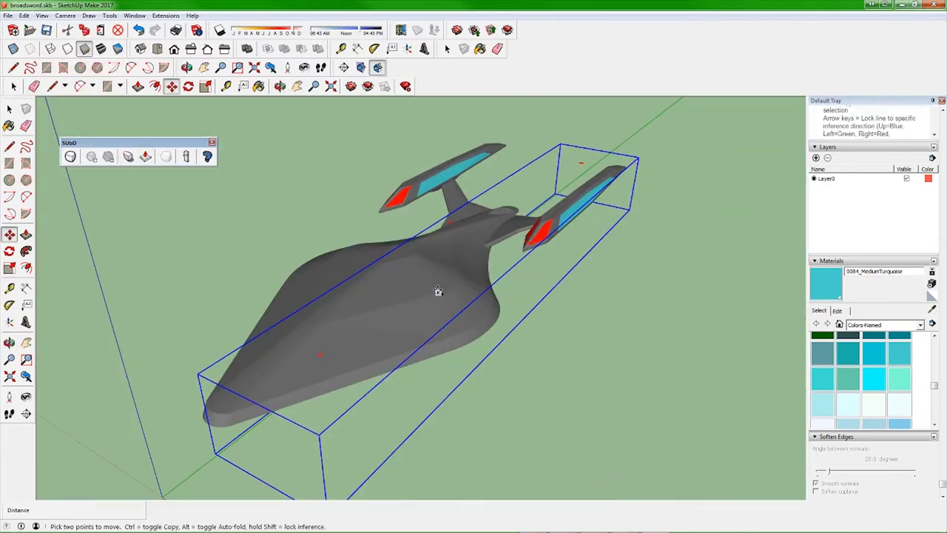
Draw a vertical line rising straight up from the hull.
key("l")
scroll(438, 291, "up", 5)
middle_click_drag(414, 332, 266, 365)
left_click(488, 345)
mouse_move(488, 345)
middle_mouse_down()
mouse_move(327, 323)
mouse_move(446, 311)
middle_mouse_up()
key("Escape")
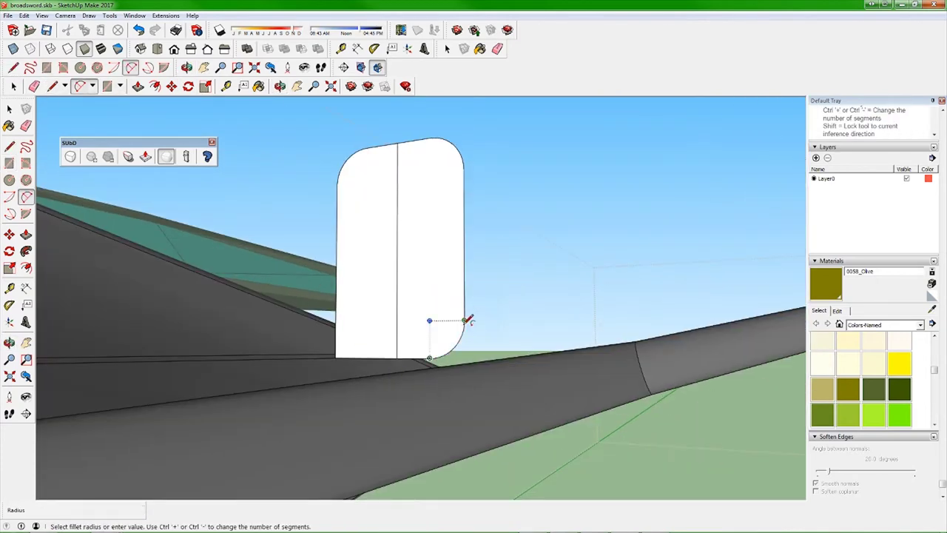
Inspect the rounded panel, select the hull and paint one hull face red.
middle_click_drag(341, 312, 334, 320)
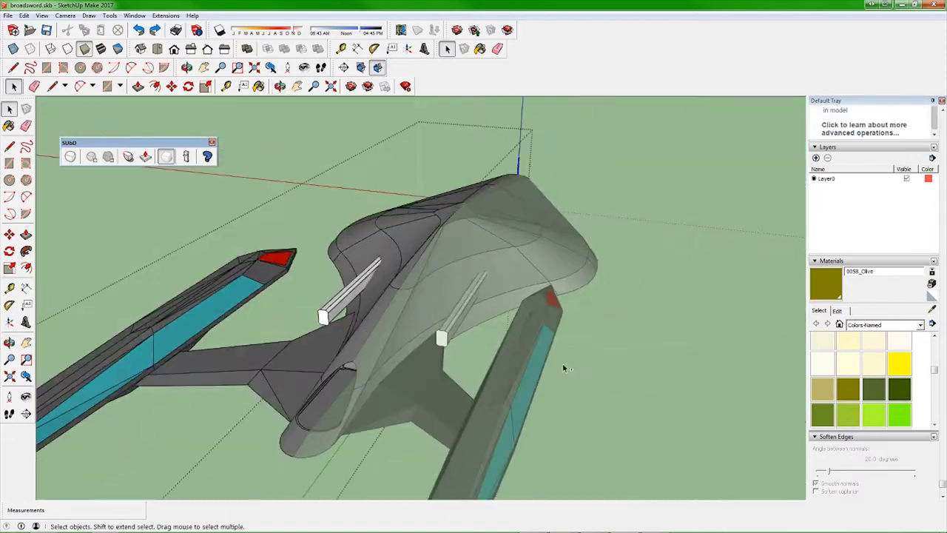
middle_click_drag(441, 220, 448, 208)
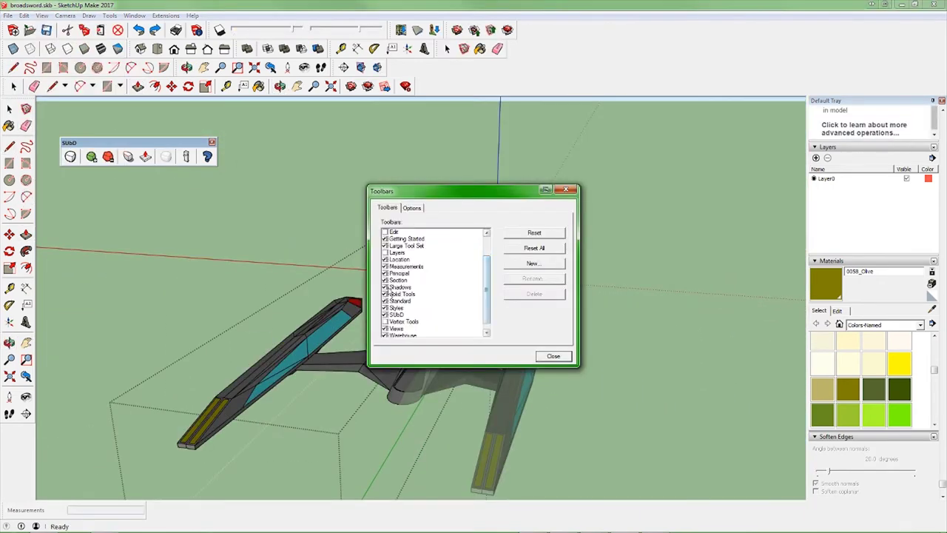
left_click(430, 323)
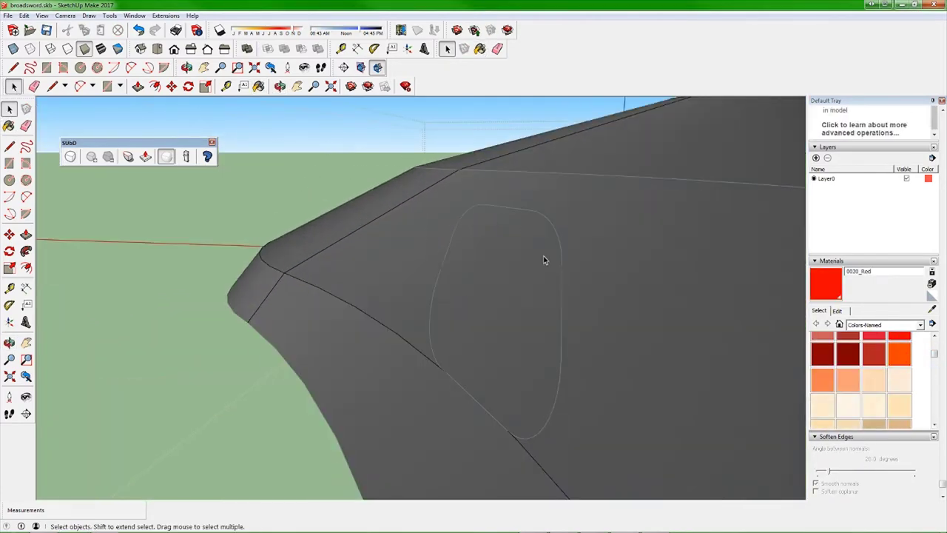
left_click(496, 275)
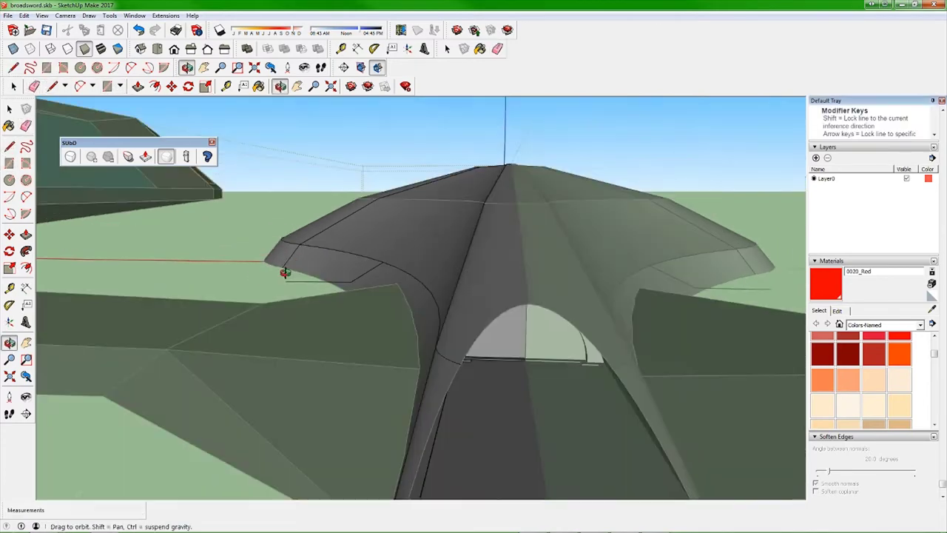
Use the extension commands list, then finish an arc on the hull flank.
left_click(165, 15)
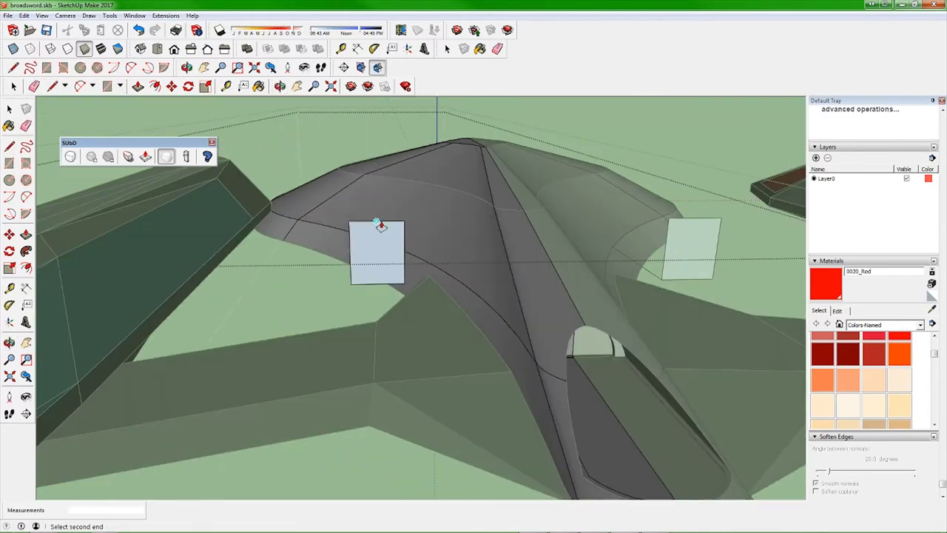
mouse_move(399, 226)
middle_mouse_down()
mouse_move(440, 348)
mouse_move(317, 229)
mouse_move(308, 345)
mouse_move(499, 340)
mouse_move(356, 405)
middle_mouse_up()
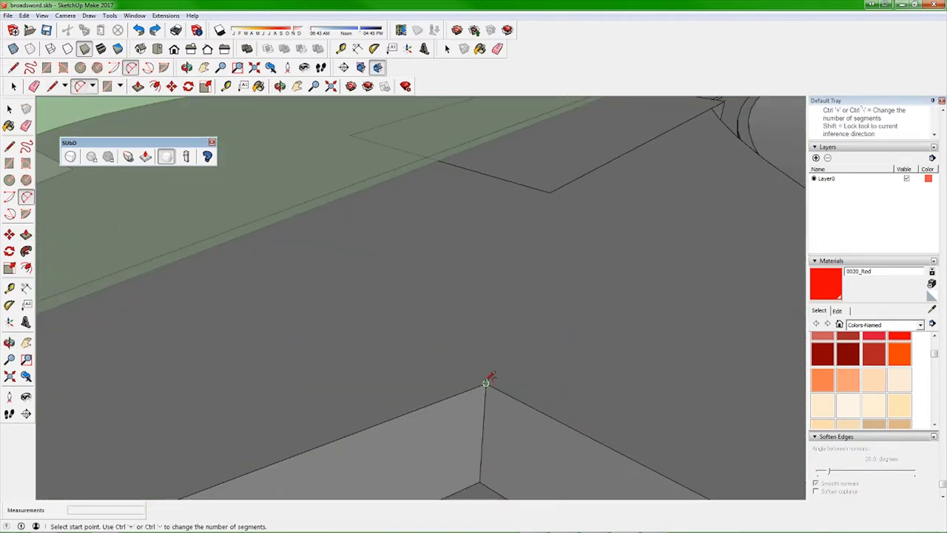
left_click(544, 348)
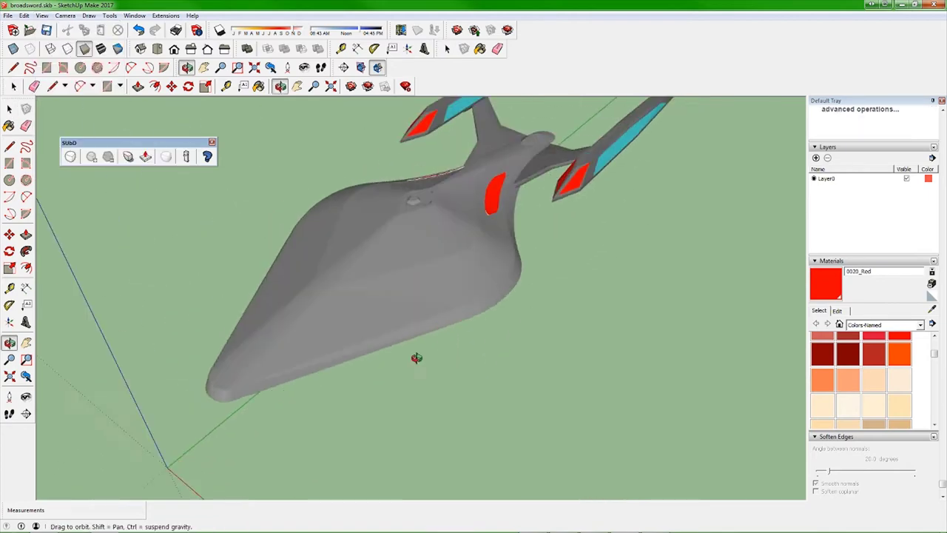
View the hull from above and start 3D Text with 'USS Lumi-B', Tahoma, 0.25m, extruded.
left_click_drag(417, 358, 234, 213)
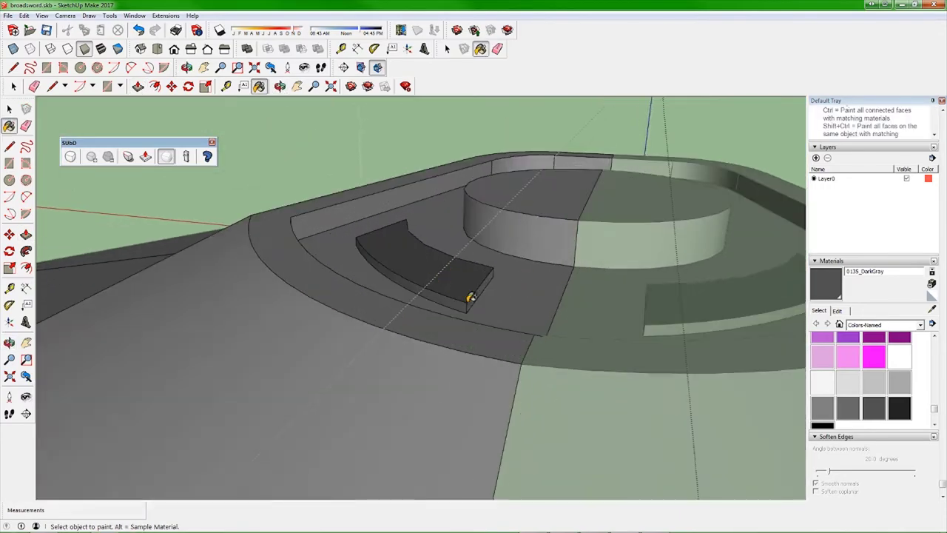
middle_click_drag(469, 296, 447, 266)
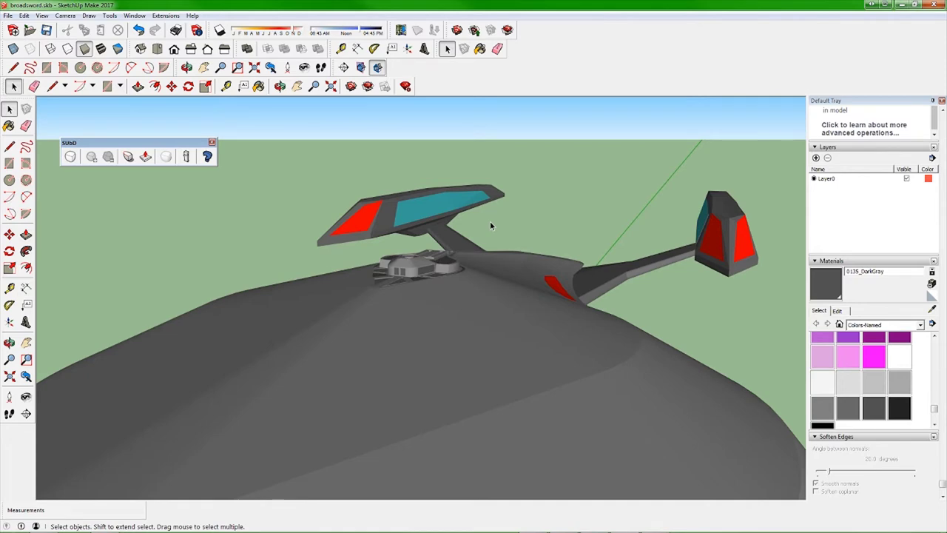
mouse_move(490, 221)
middle_mouse_down()
mouse_move(563, 301)
mouse_move(431, 289)
mouse_move(400, 326)
mouse_move(435, 386)
middle_mouse_up()
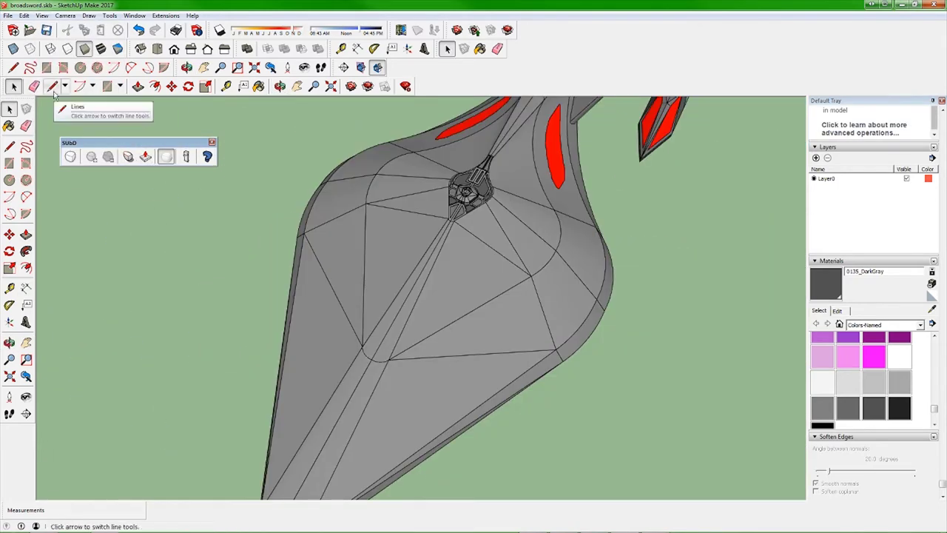
left_click(26, 322)
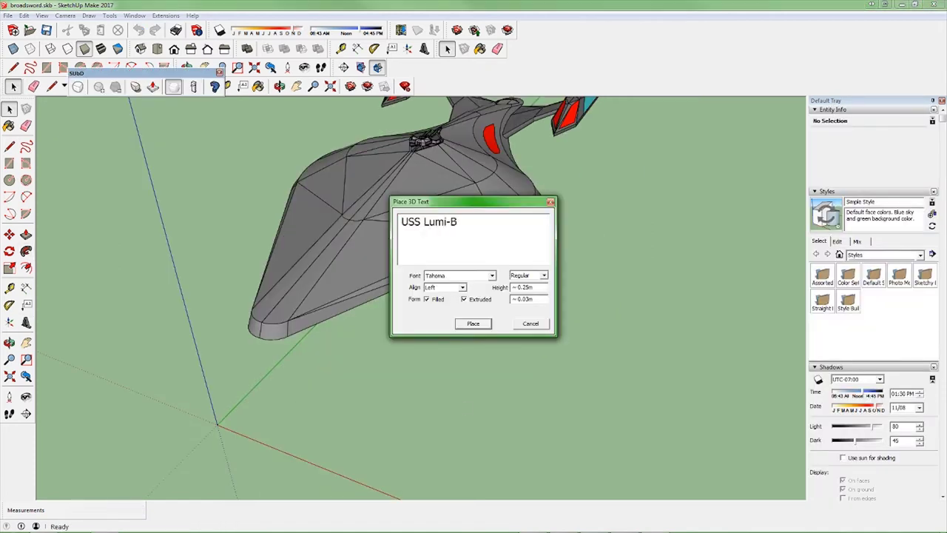
type("USS Colorado")
Choose the BankGothic Md BT font for the USS Colorado lettering.
left_click(492, 275)
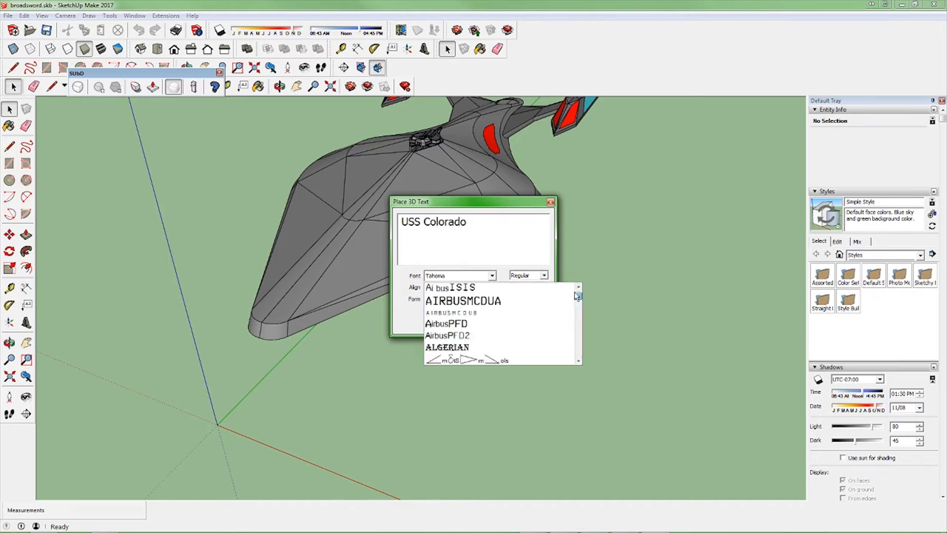
left_click(491, 275)
left_click(492, 275)
left_click(500, 359)
left_click(492, 276)
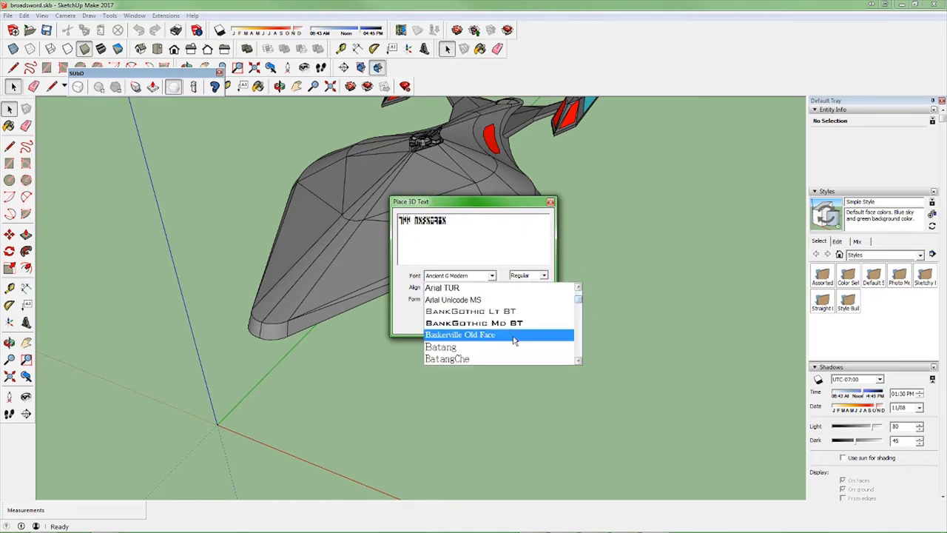
left_click(511, 333)
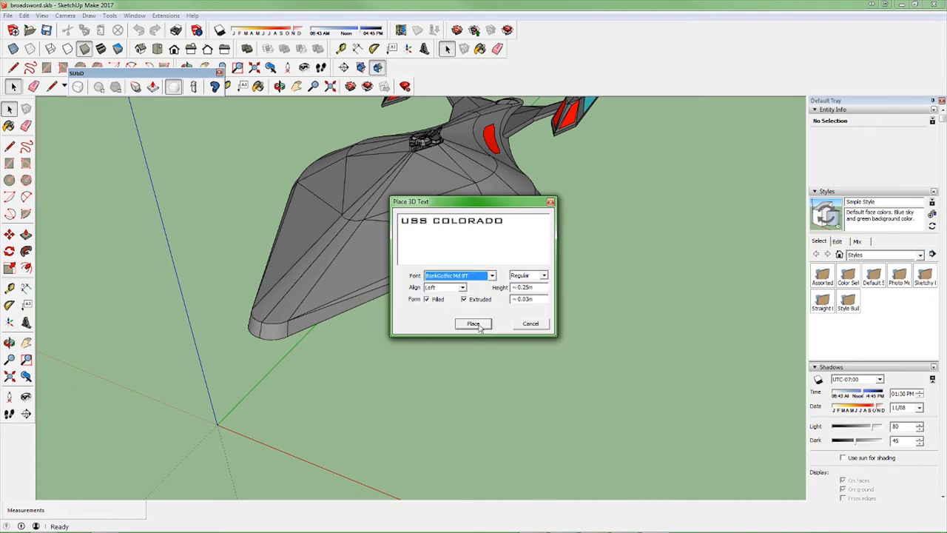
Place the 3D lettering on the saucer and scale it.
left_click(479, 328)
left_click(280, 373)
key("s")
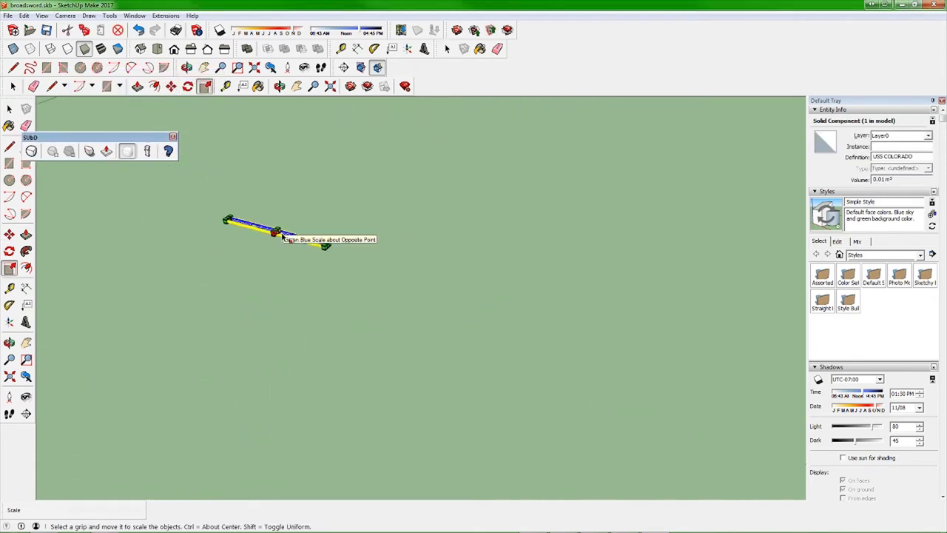
scroll(282, 235, "up", 5)
middle_click_drag(282, 235, 423, 340)
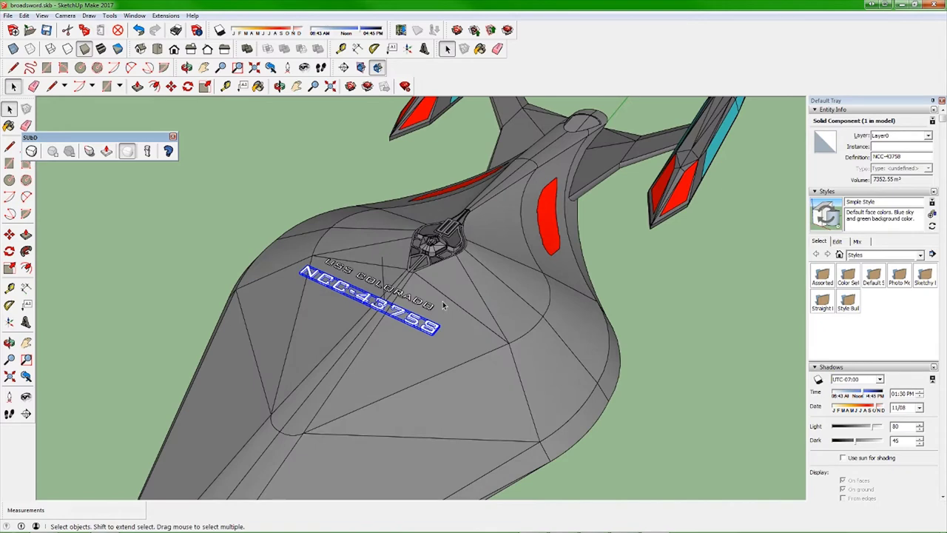
Undo the last lettering change, explode the NCC text and extrude its letters.
scroll(444, 305, "up", 2)
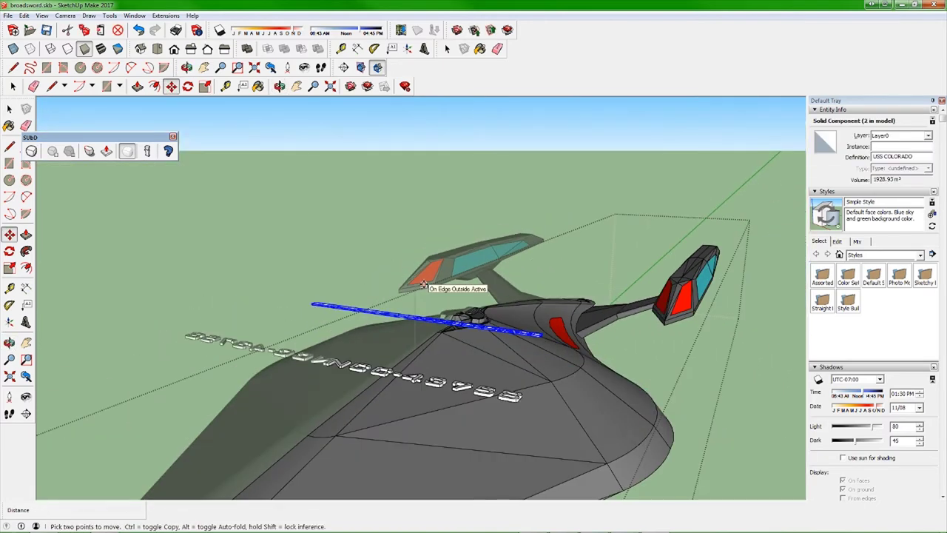
key("ctrl+z")
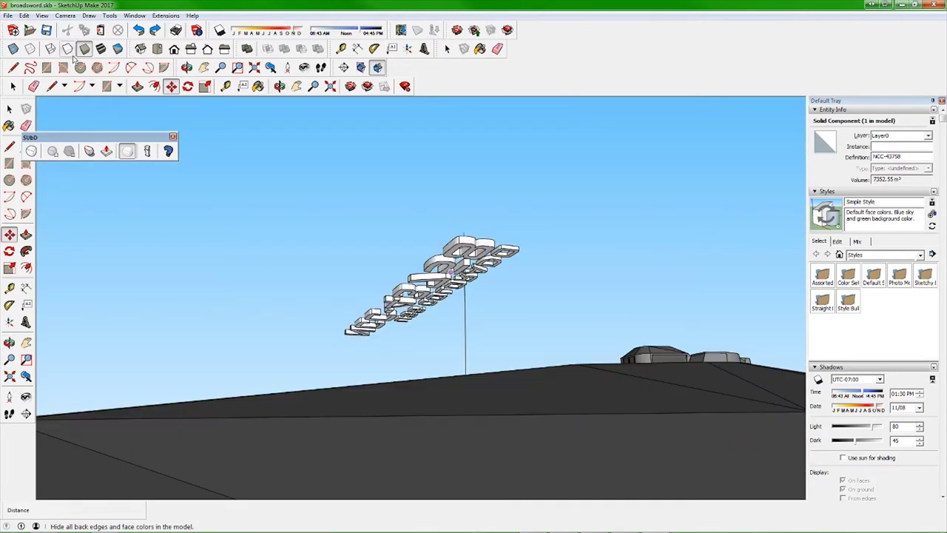
right_click(459, 245)
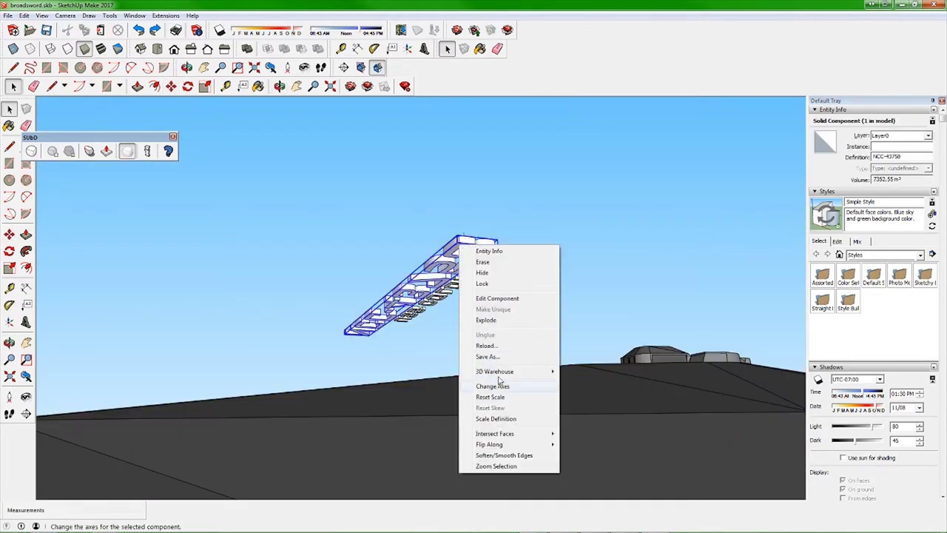
left_click(511, 322)
key("p")
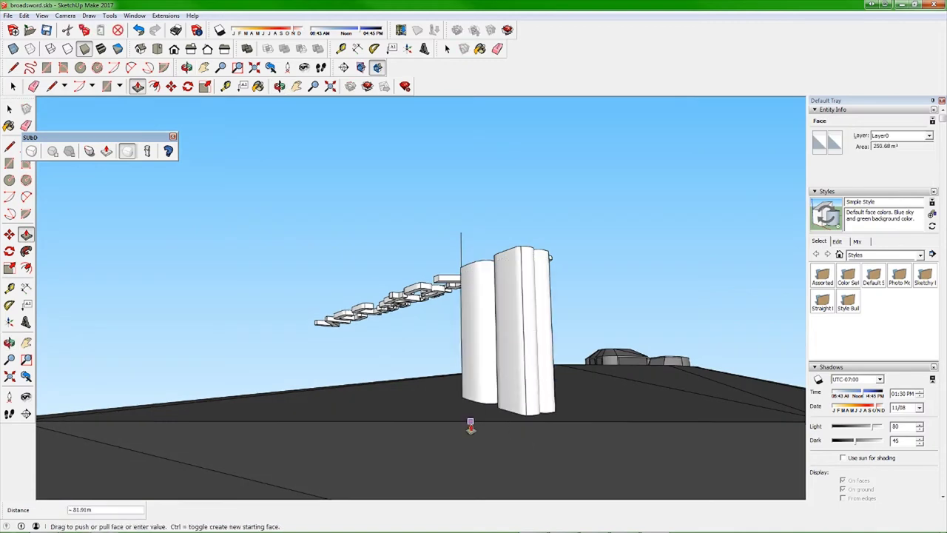
middle_click_drag(398, 302, 362, 254)
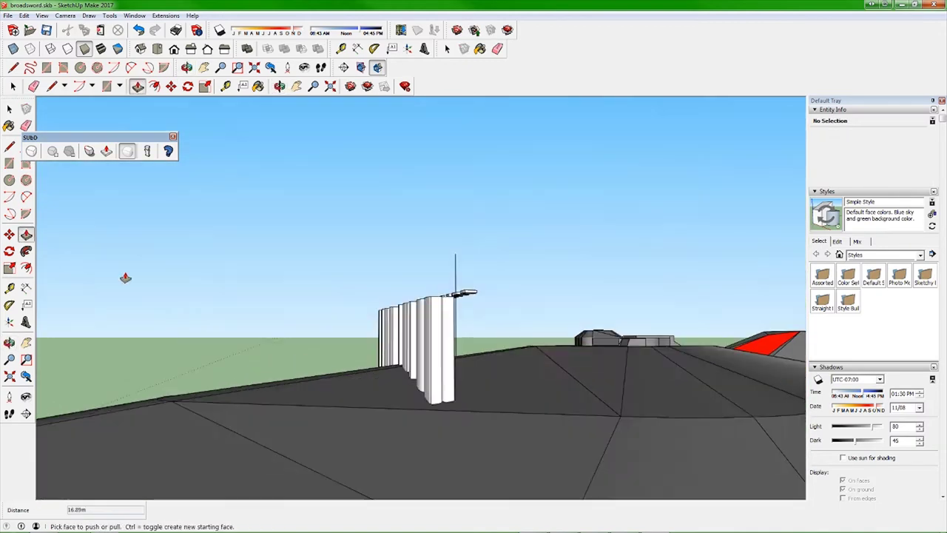
key("space")
Edit the letter column component through its context menu.
right_click(417, 321)
right_click(370, 289)
right_click(412, 338)
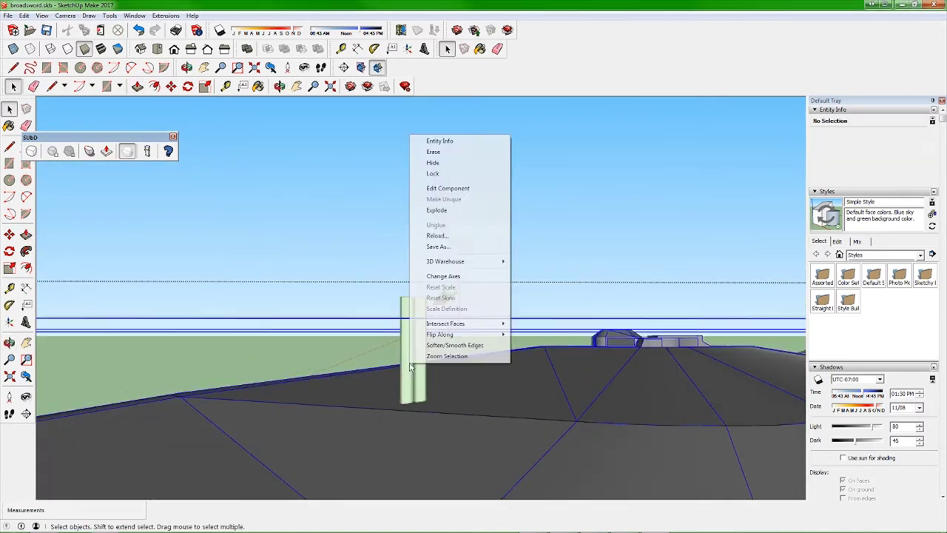
right_click(416, 344)
left_click(326, 244)
right_click(382, 289)
left_click(403, 347)
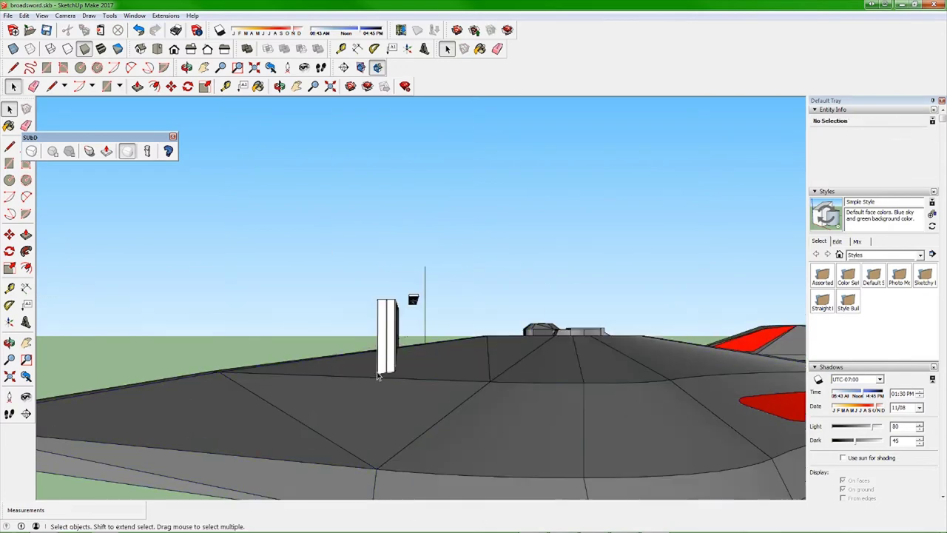
scroll(391, 243, "up", 3)
key("Escape")
Explode the letter column into separate letters.
middle_click_drag(477, 241, 273, 143)
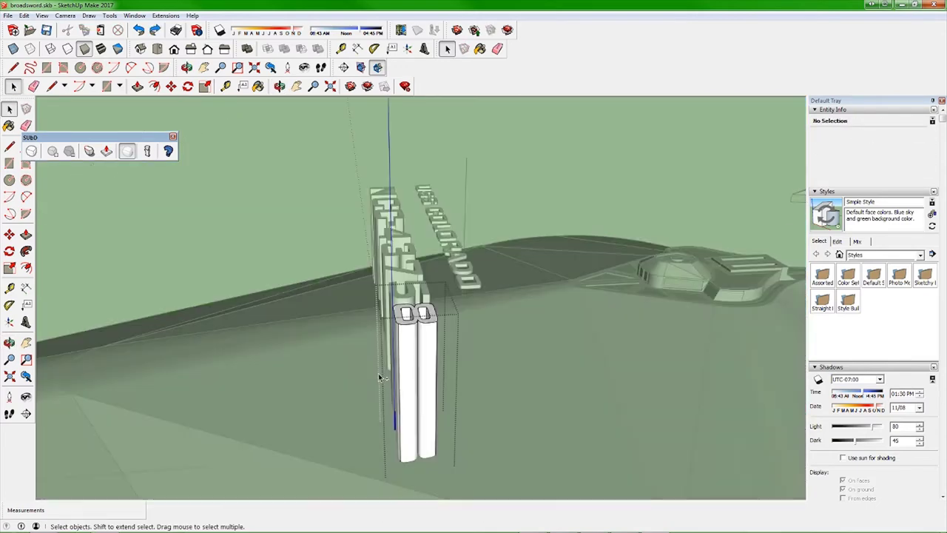
right_click(408, 289)
left_click(434, 344)
middle_click_drag(417, 345, 382, 176)
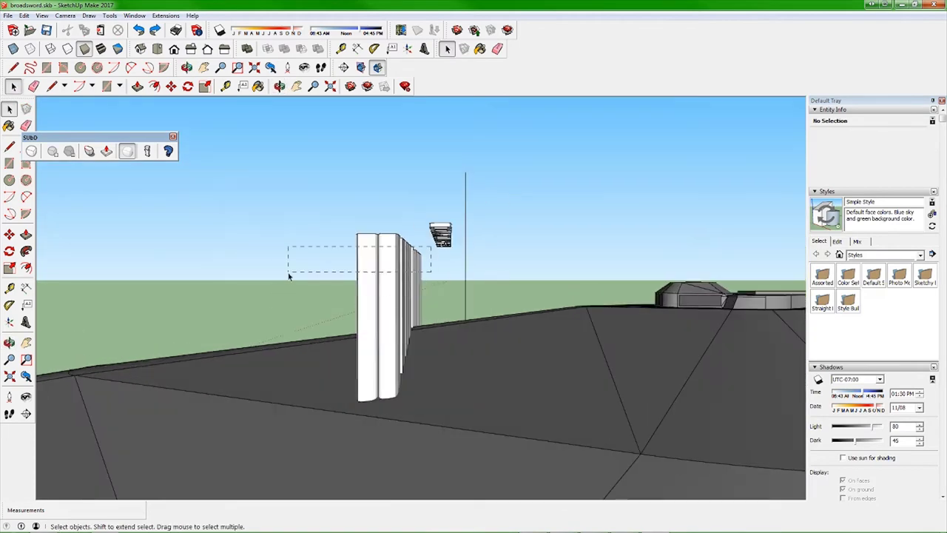
left_click_drag(272, 247, 393, 287)
left_click(275, 192)
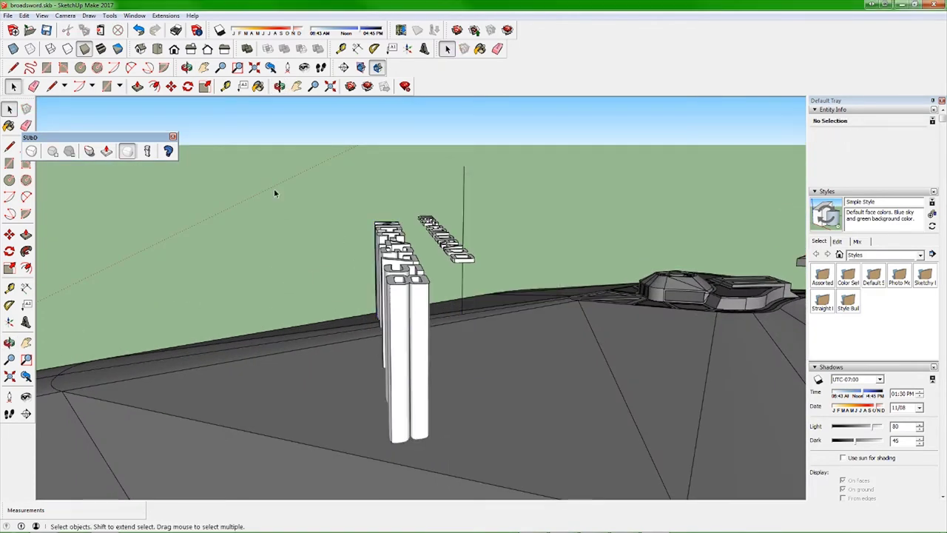
Crossing-select the letter geometry, apply a context-menu command, then deselect.
left_click_drag(418, 245, 278, 290)
right_click(373, 299)
left_click(449, 387)
right_click(417, 186)
key("Escape")
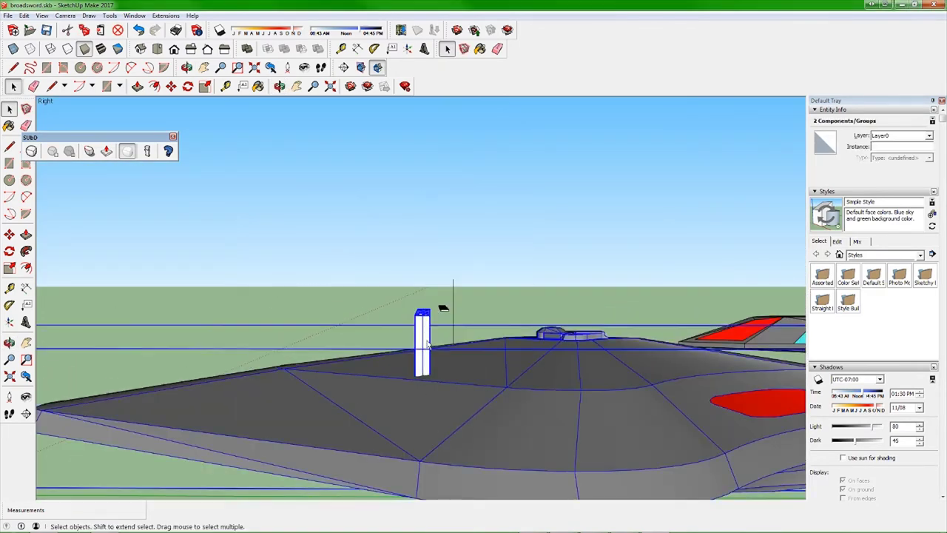
left_click(437, 320)
mouse_move(437, 320)
middle_mouse_down()
mouse_move(274, 465)
mouse_move(627, 303)
middle_mouse_up()
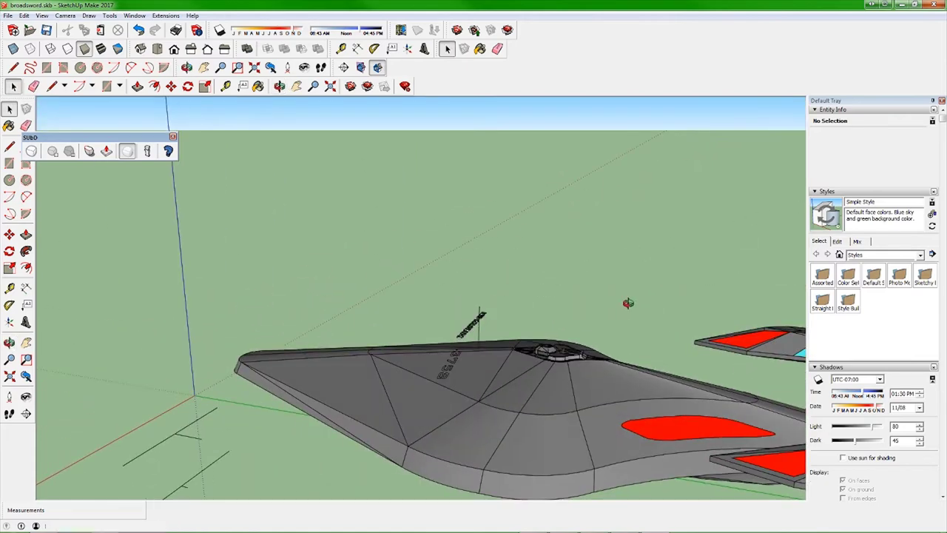
mouse_move(507, 400)
middle_mouse_down()
mouse_move(284, 266)
mouse_move(387, 338)
mouse_move(580, 342)
middle_mouse_up()
Explode the selected ship and lettering components.
right_click(525, 298)
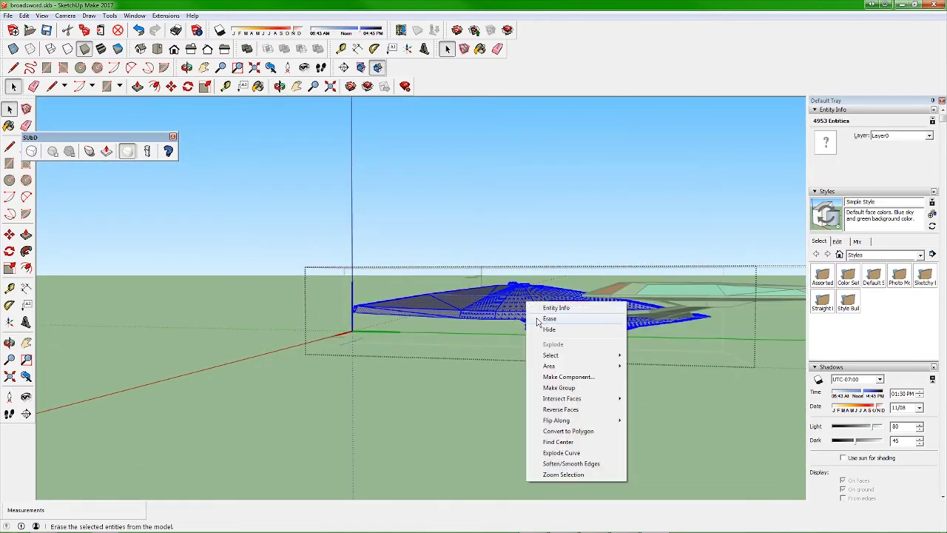
mouse_move(525, 261)
middle_mouse_down()
mouse_move(450, 296)
mouse_move(486, 229)
middle_mouse_up()
right_click(486, 230)
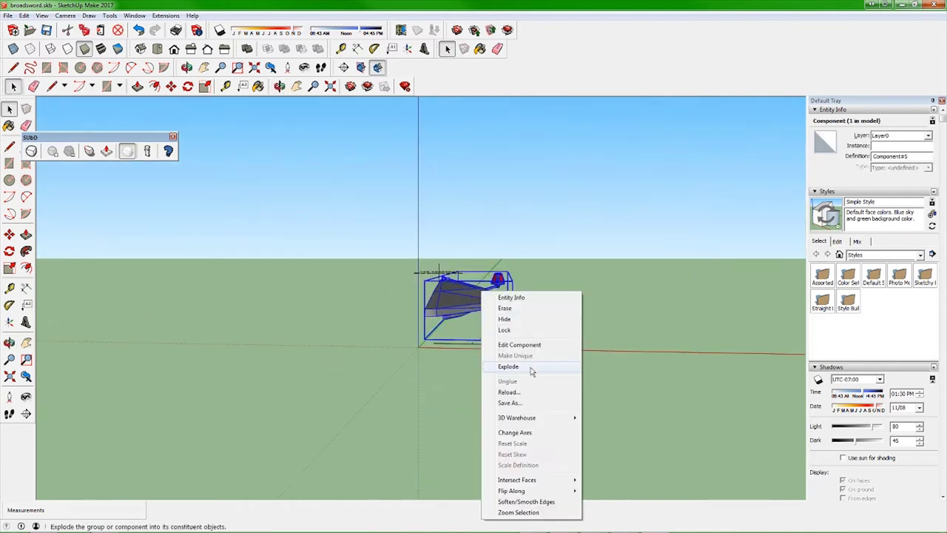
right_click(503, 282)
left_click(542, 356)
mouse_move(542, 356)
middle_mouse_down()
mouse_move(552, 325)
mouse_move(437, 303)
mouse_move(463, 345)
mouse_move(529, 306)
mouse_move(241, 285)
mouse_move(528, 306)
mouse_move(502, 312)
middle_mouse_up()
right_click(435, 305)
left_click(437, 302)
Push a letter face up into a column with Push/Pull.
right_click(528, 306)
scroll(241, 285, "up", 5)
left_click(527, 305)
scroll(528, 305, "up", 5)
scroll(501, 312, "down", 5)
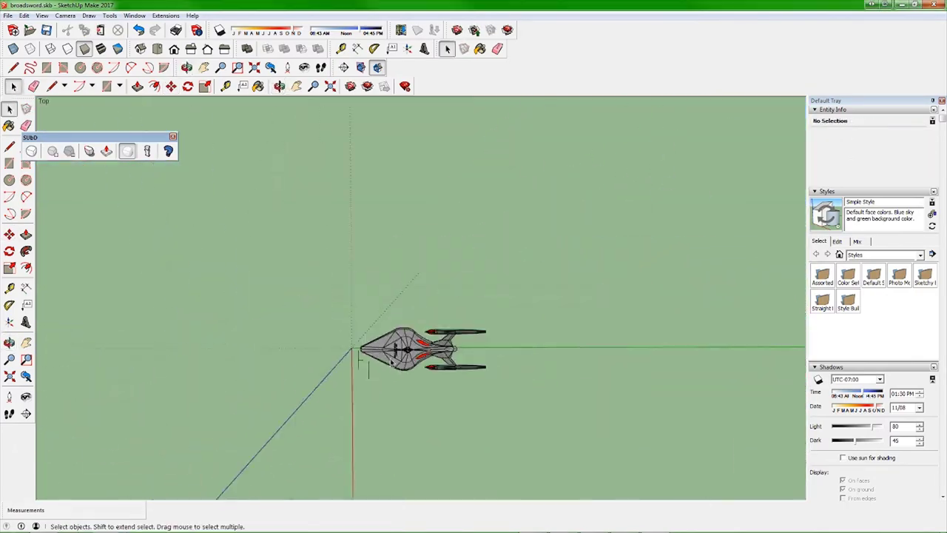
scroll(501, 311, "up", 5)
key("p")
left_click(370, 222)
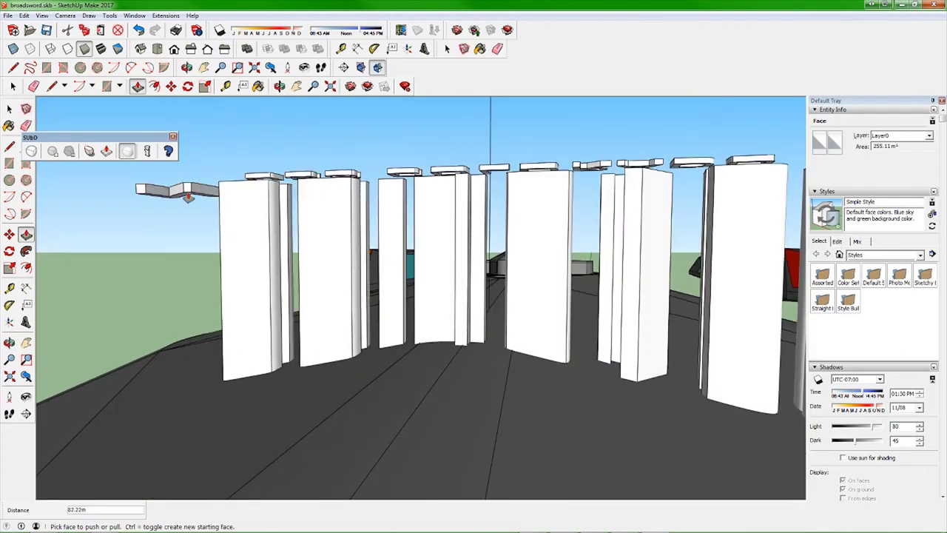
key("space")
Orbit back to a top view of the saucer and check the ship's parts.
right_click(237, 246)
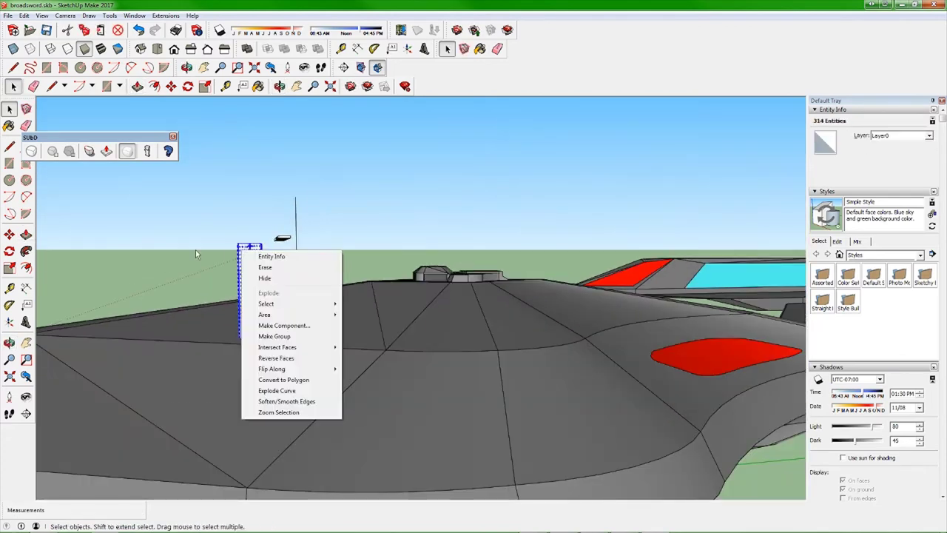
middle_click_drag(237, 246, 472, 342)
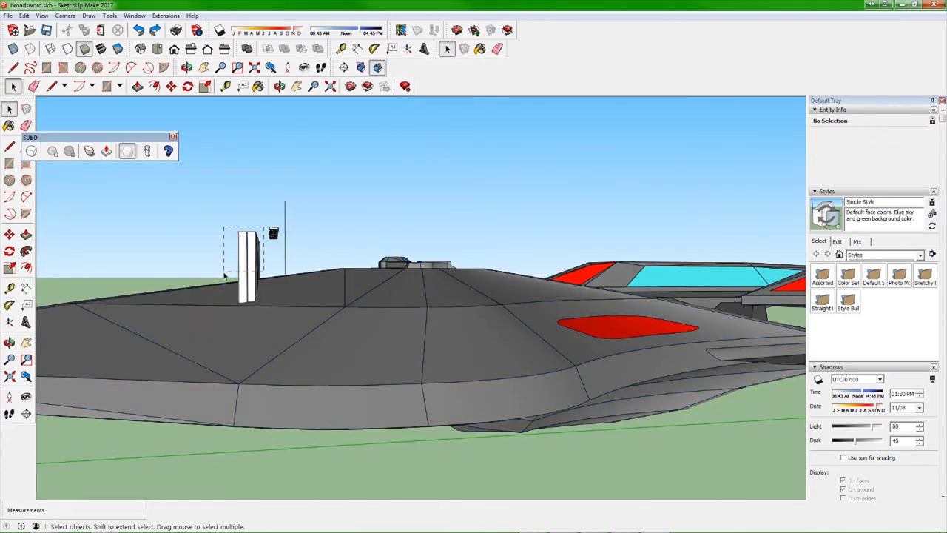
right_click(249, 262)
right_click(281, 323)
key("Escape")
mouse_move(368, 319)
middle_mouse_down()
mouse_move(551, 405)
mouse_move(444, 340)
mouse_move(497, 422)
middle_mouse_up()
key("space")
left_click(445, 347)
right_click(439, 334)
left_click(570, 442)
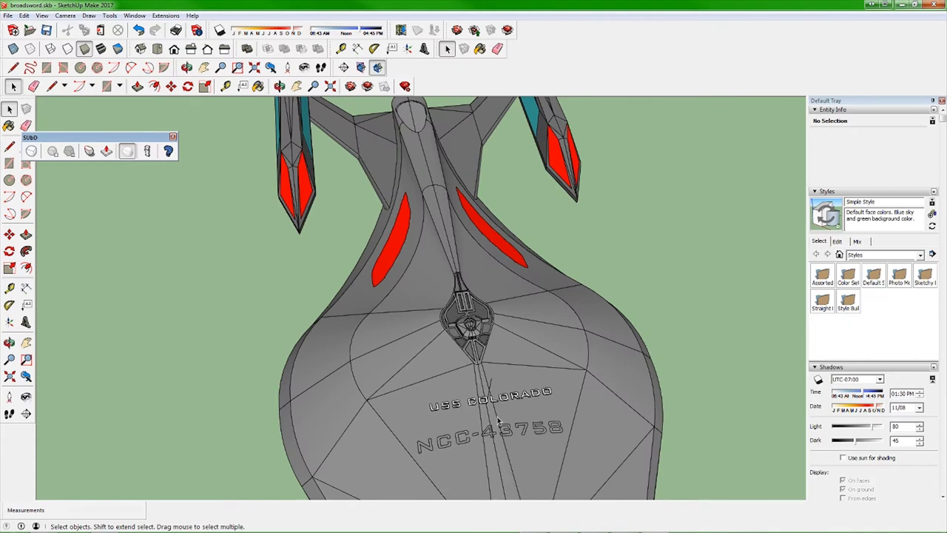
Open the lettering group and pull each letter up into a tall column.
middle_click_drag(498, 419, 300, 224)
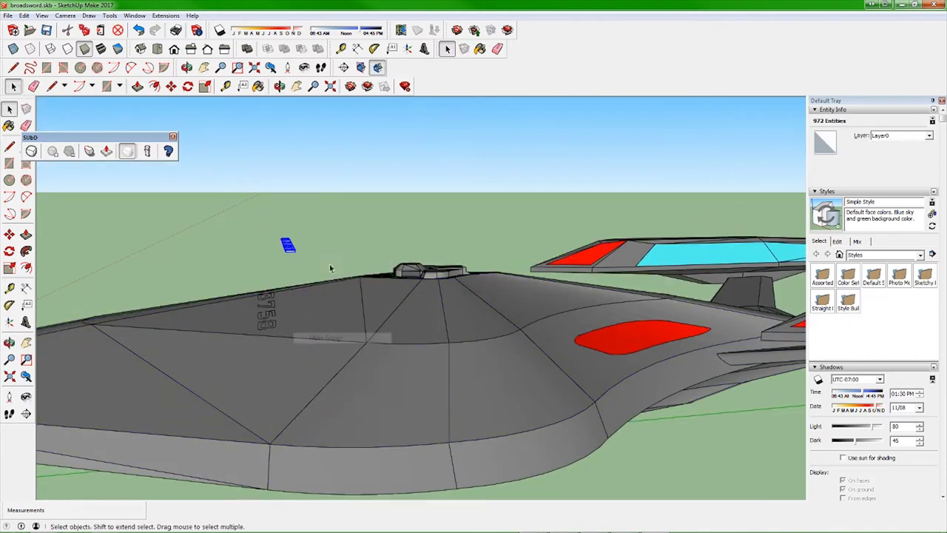
mouse_move(330, 264)
middle_mouse_down()
mouse_move(285, 192)
mouse_move(360, 264)
middle_mouse_up()
double_click(286, 192)
key("p")
double_click(348, 239)
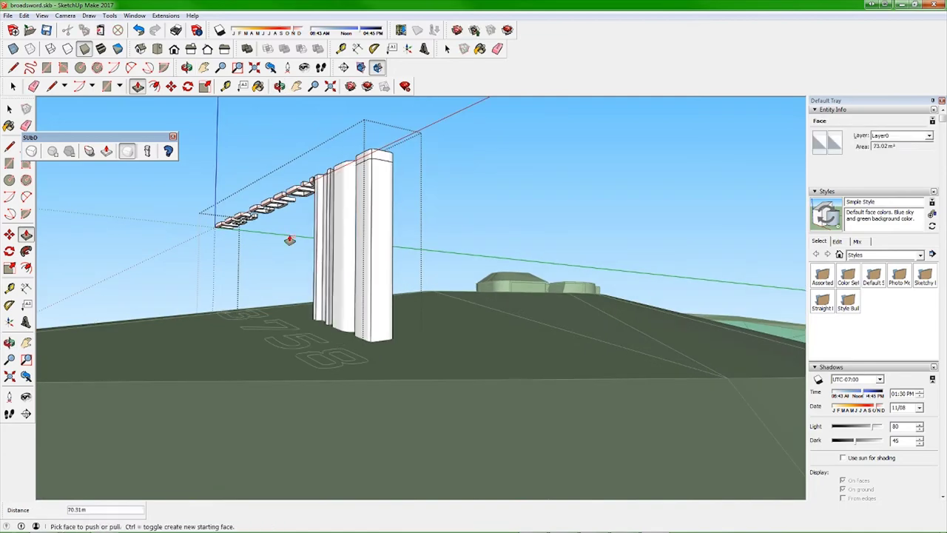
double_click(426, 300)
middle_click_drag(425, 300, 349, 380)
double_click(348, 380)
double_click(284, 403)
double_click(239, 419)
mouse_move(239, 419)
middle_mouse_down()
mouse_move(523, 382)
mouse_move(463, 377)
mouse_move(431, 153)
middle_mouse_up()
Intersect the letter columns with the hull, then delete the columns.
key("space")
triple_click(463, 377)
right_click(431, 152)
left_click(554, 258)
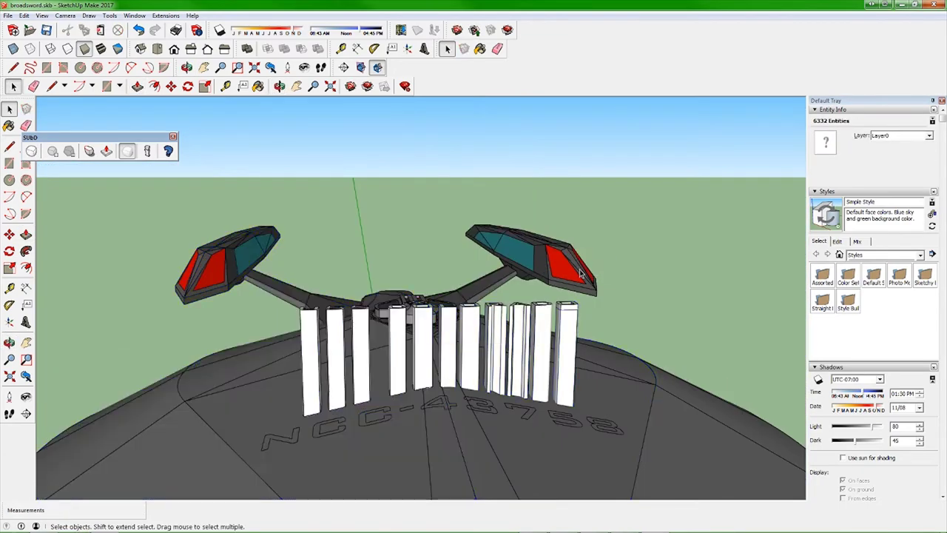
key("ctrl+a")
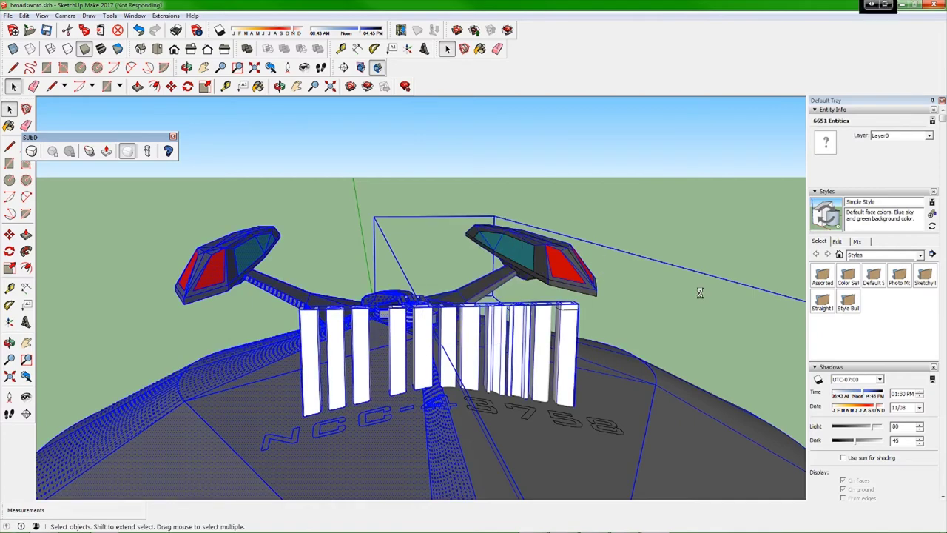
key("Delete")
mouse_move(699, 293)
middle_mouse_down()
mouse_move(792, 302)
mouse_move(500, 407)
mouse_move(584, 211)
mouse_move(359, 338)
middle_mouse_up()
Paint the second C of NCC charcoal, undo it, and trace an edge at the O.
key("b")
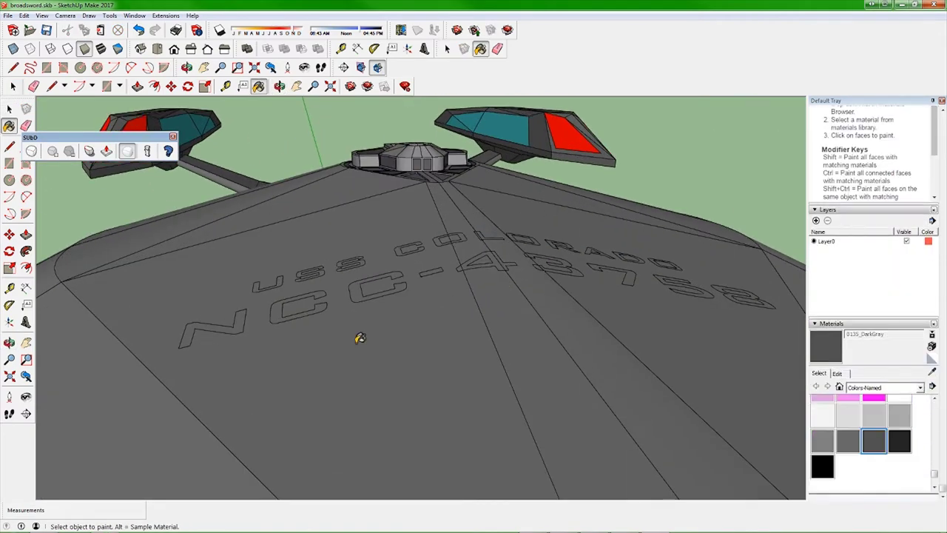
left_click(373, 288)
middle_click_drag(373, 288, 380, 350)
key("ctrl+z")
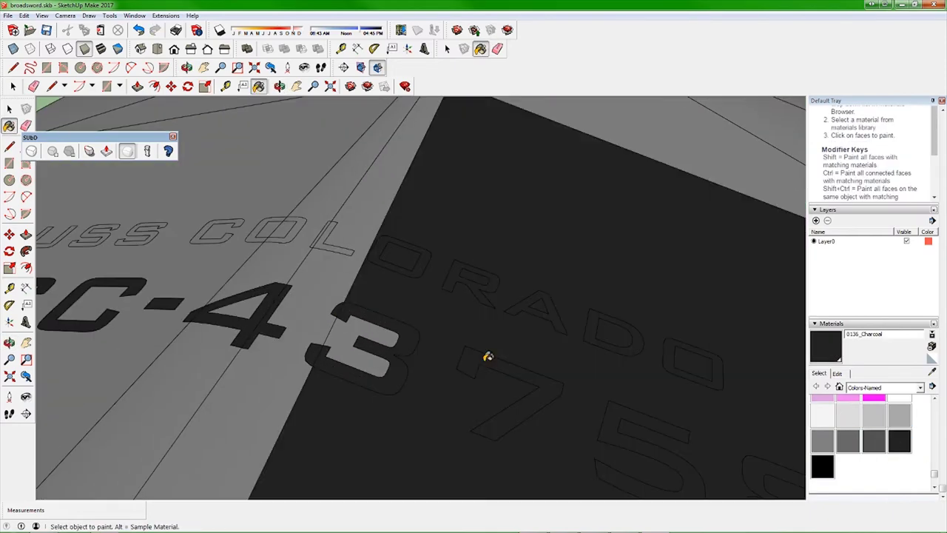
key("ctrl+z")
key("ctrl+z")
key("ctrl+z")
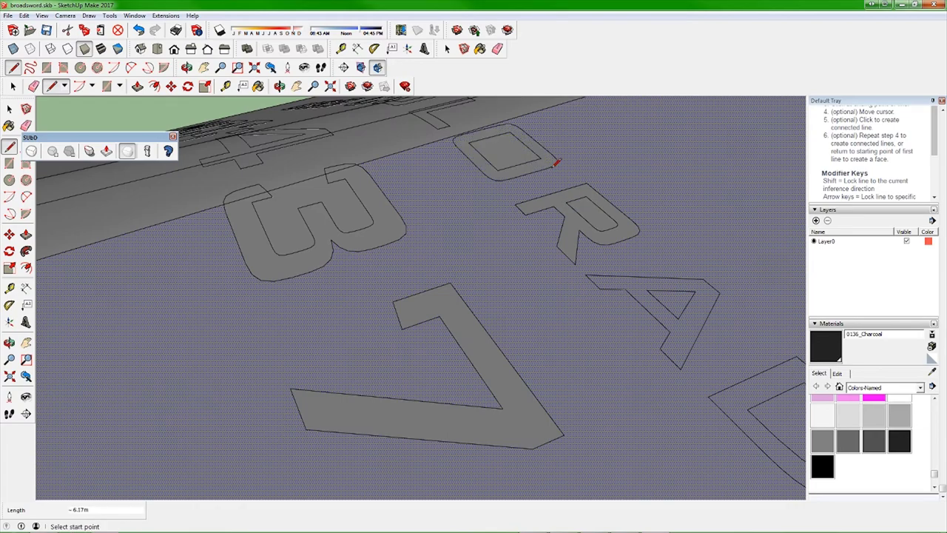
left_click(439, 211)
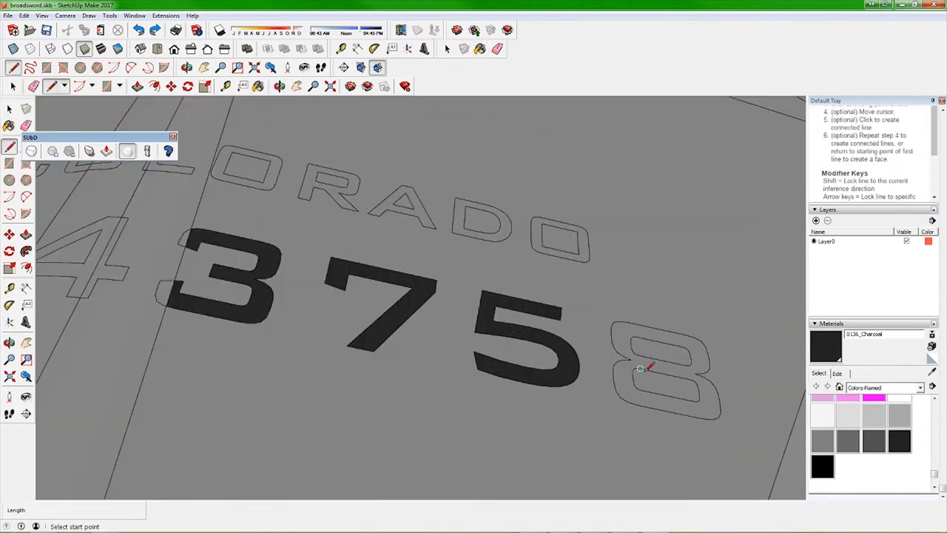
Paint letters O, R, A, D and both Cs with 0136_Charcoal.
key("b")
left_click(222, 172)
left_click(311, 189)
left_click(385, 209)
left_click(505, 216)
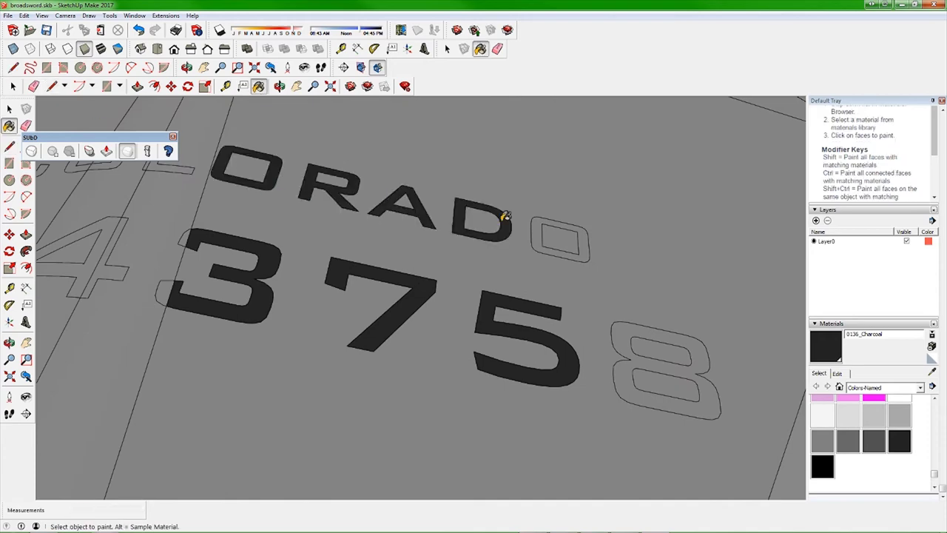
left_click(318, 256)
left_click(318, 412)
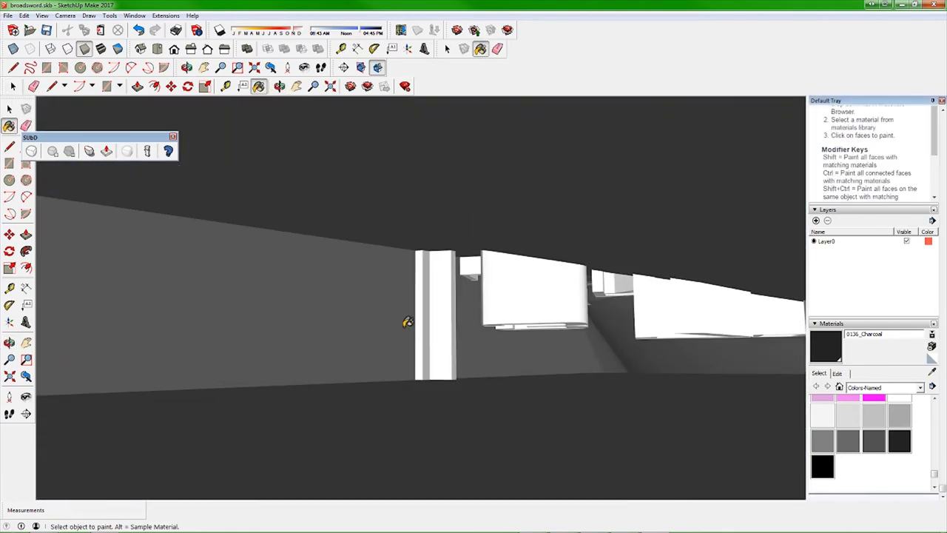
left_click(41, 15)
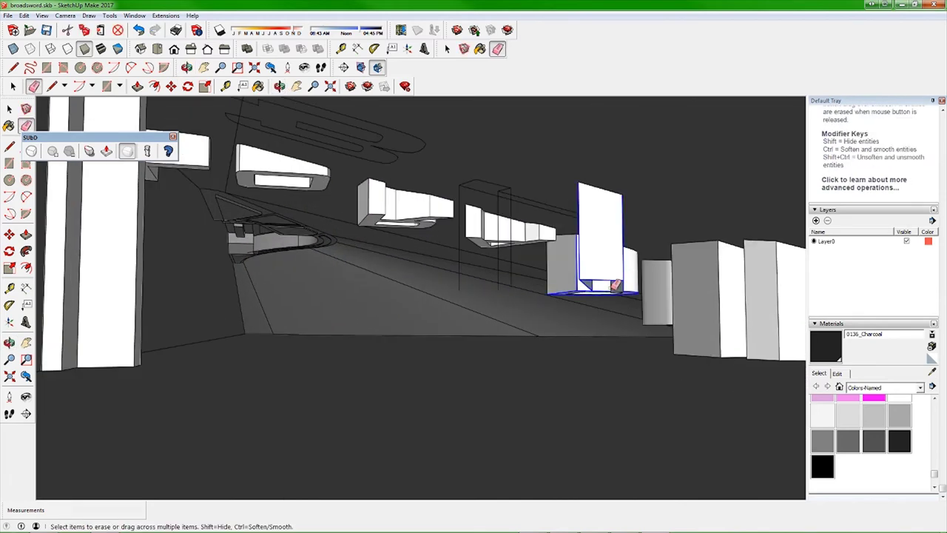
Under the hull, erase the faces of a stray white letter block, then undo the wrong erase.
middle_click_drag(531, 255, 461, 249)
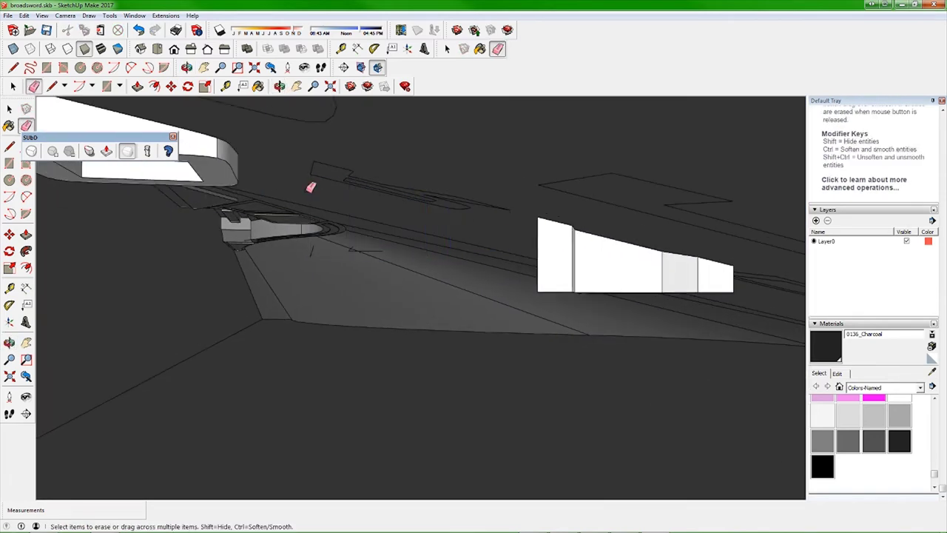
mouse_move(574, 286)
middle_mouse_down()
mouse_move(526, 168)
mouse_move(333, 276)
mouse_move(426, 287)
mouse_move(431, 301)
mouse_move(385, 279)
mouse_move(602, 302)
mouse_move(372, 316)
middle_mouse_up()
scroll(501, 302, "up", 3)
key("space")
left_click(34, 86)
left_click_drag(581, 334, 574, 316)
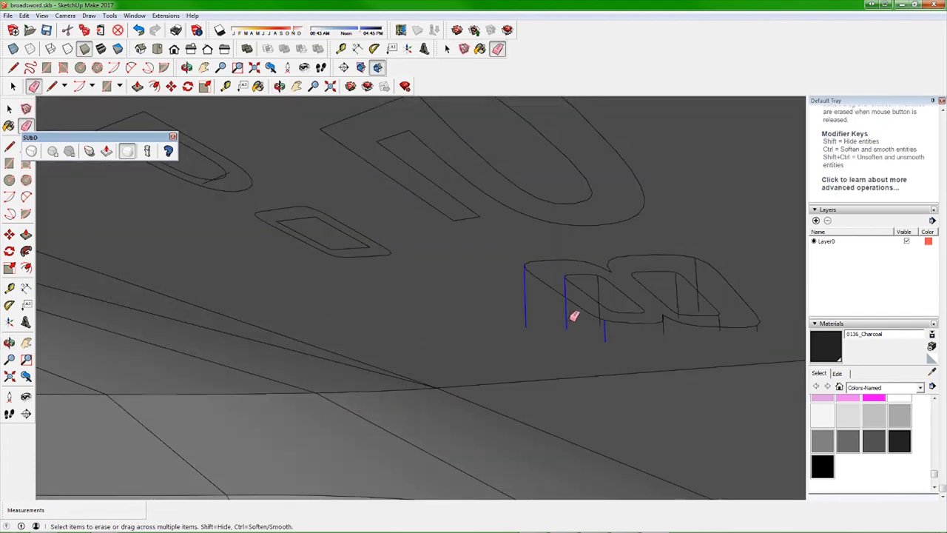
mouse_move(664, 332)
middle_mouse_down()
mouse_move(385, 327)
mouse_move(327, 313)
mouse_move(409, 285)
mouse_move(525, 276)
middle_mouse_up()
key("ctrl+z")
Orbit around the hull underside toward the letter blocks and back up to the top.
scroll(593, 278, "up", 3)
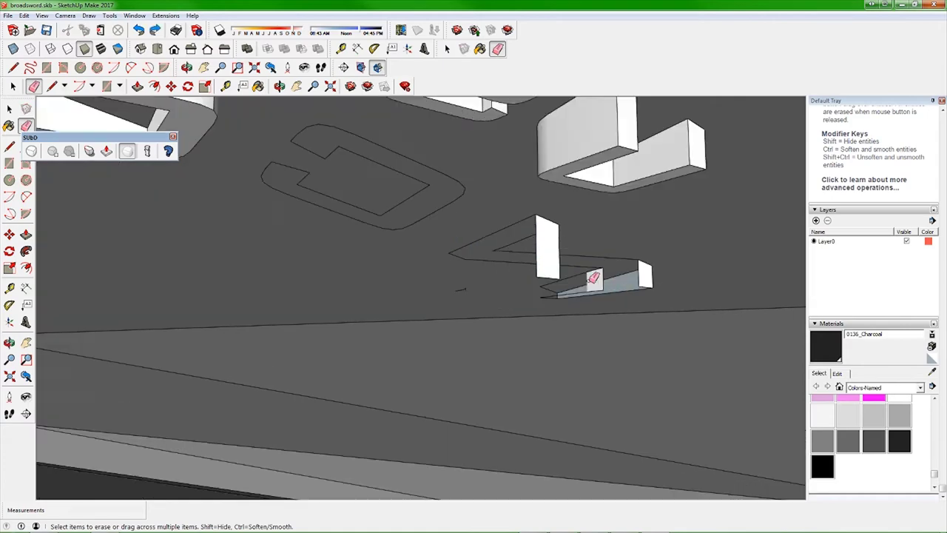
scroll(576, 292, "down", 3)
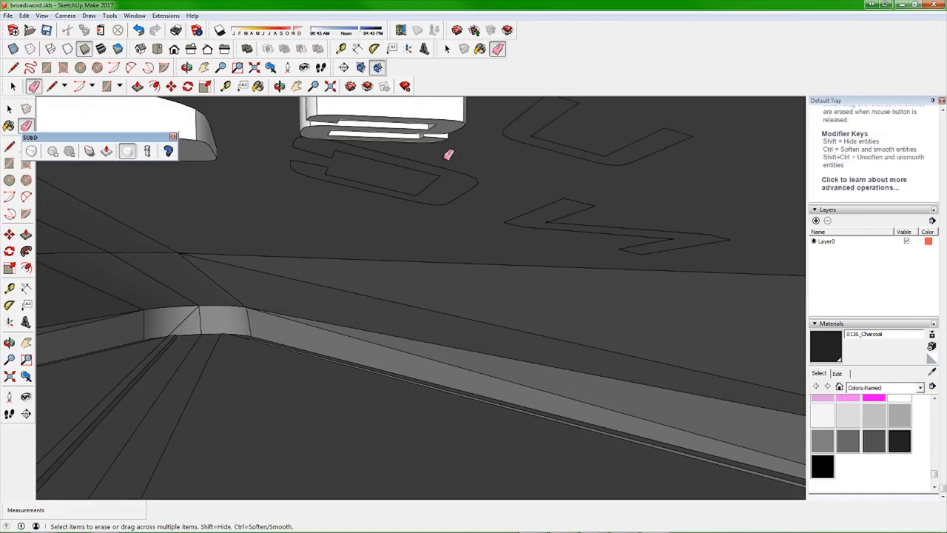
scroll(528, 198, "up", 3)
mouse_move(545, 208)
middle_mouse_down()
mouse_move(524, 180)
mouse_move(604, 195)
middle_mouse_up()
mouse_move(450, 166)
middle_mouse_down()
mouse_move(566, 177)
mouse_move(471, 180)
mouse_move(466, 222)
middle_mouse_up()
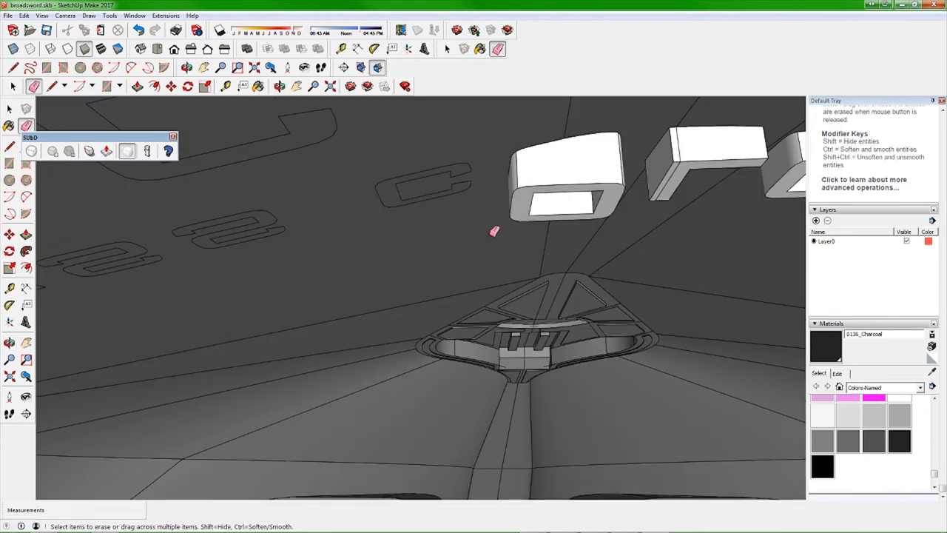
middle_click_drag(494, 231, 431, 236)
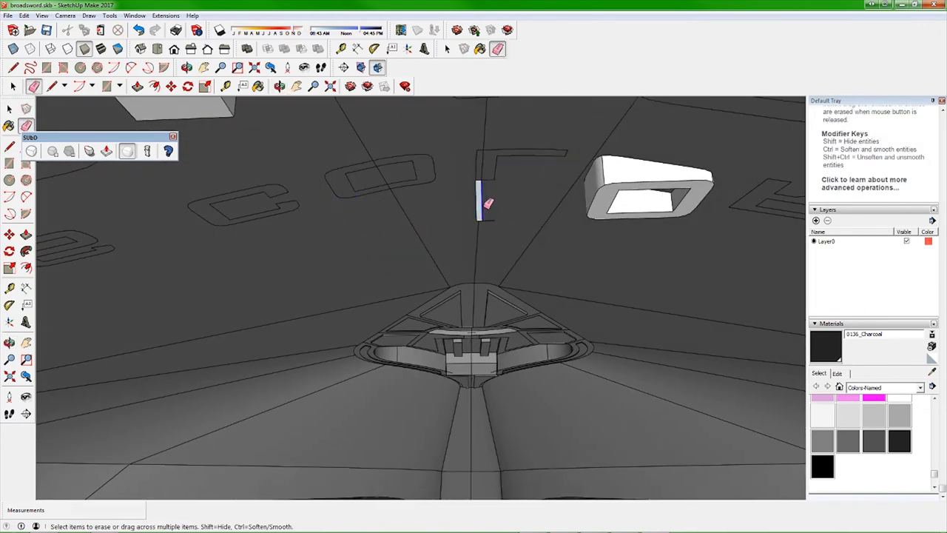
mouse_move(623, 178)
middle_mouse_down()
mouse_move(387, 250)
mouse_move(486, 205)
middle_mouse_up()
Turn on Edges under View > Edge Style and orbit from a low view over the upper hull to below.
scroll(486, 205, "down", 5)
left_click(42, 15)
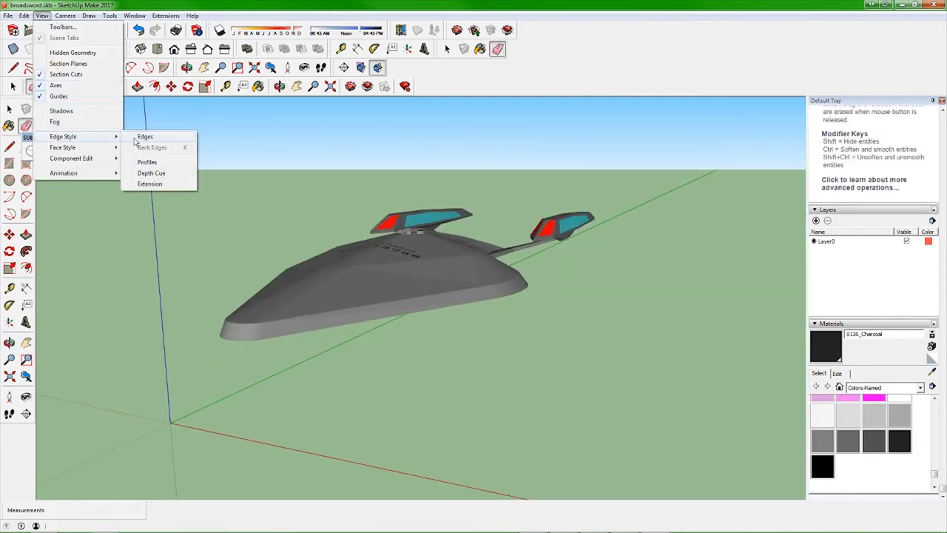
left_click(148, 135)
scroll(425, 300, "up", 5)
middle_click_drag(360, 264, 506, 262)
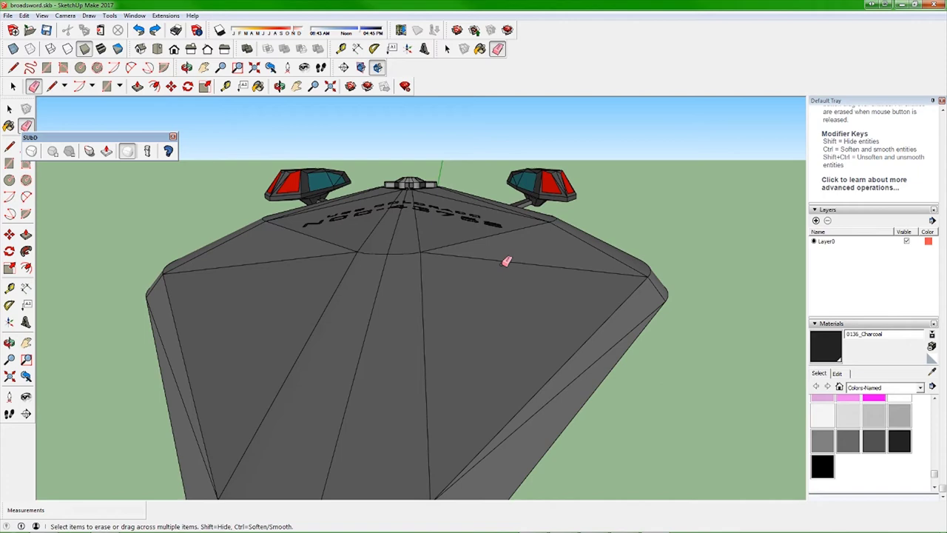
middle_click_drag(506, 262, 84, 271)
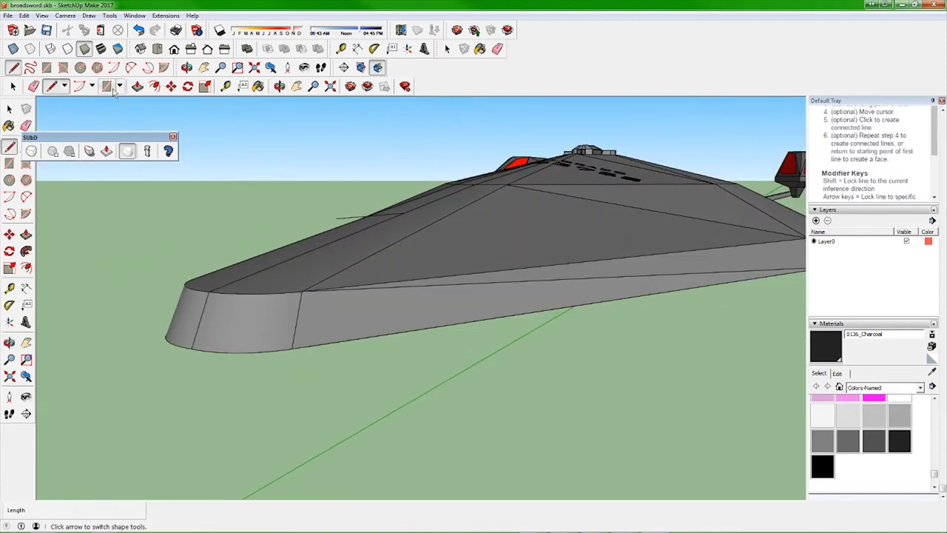
Draw a rectangle on the top of the hull.
scroll(474, 296, "down", 3)
key("r")
left_click(537, 200)
left_click(572, 157)
middle_click_drag(573, 157, 518, 281)
scroll(477, 274, "up", 2)
left_click(51, 86)
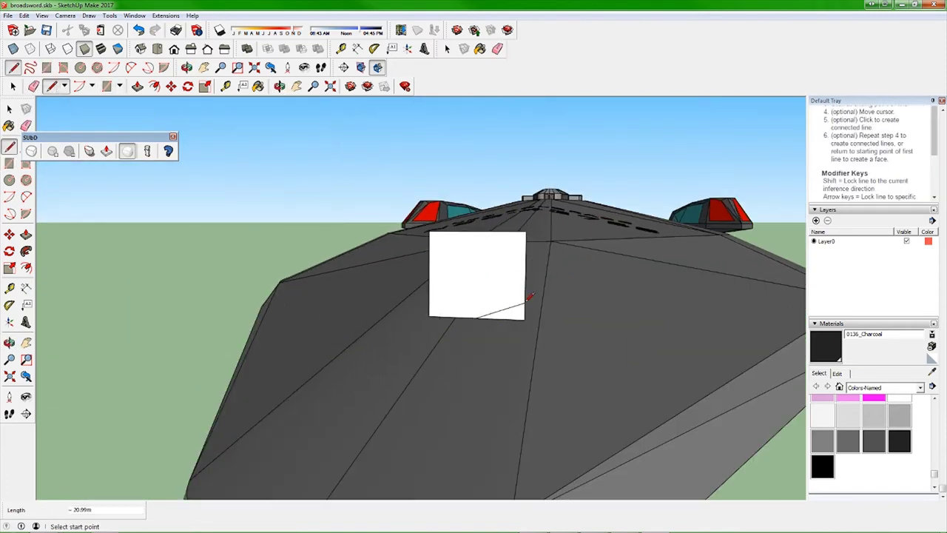
mouse_move(42, 88)
middle_mouse_down()
mouse_move(436, 252)
mouse_move(629, 293)
mouse_move(287, 241)
middle_mouse_up()
Copy the white rectangle face to the left and open its context options.
key("space")
left_click(633, 292)
key("m")
left_click_drag(287, 241, 160, 240, "ctrl")
right_click(171, 235)
right_click(194, 205)
left_click(222, 319)
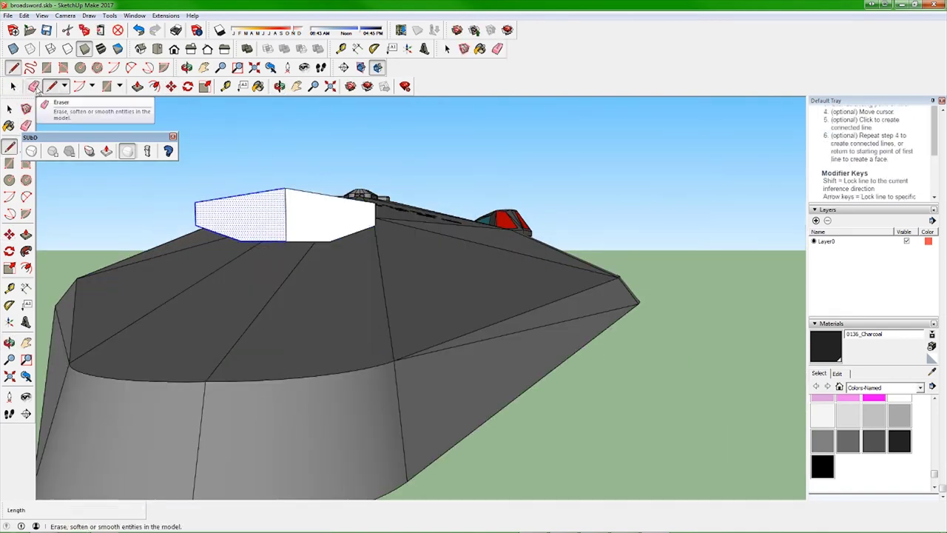
left_click(33, 86)
key("space")
mouse_move(131, 96)
middle_mouse_down()
mouse_move(369, 339)
mouse_move(50, 279)
mouse_move(222, 311)
middle_mouse_up()
Select everything, clear the selection, and select the hull piece, orbiting in close.
key("ctrl+a")
key("ctrl+t")
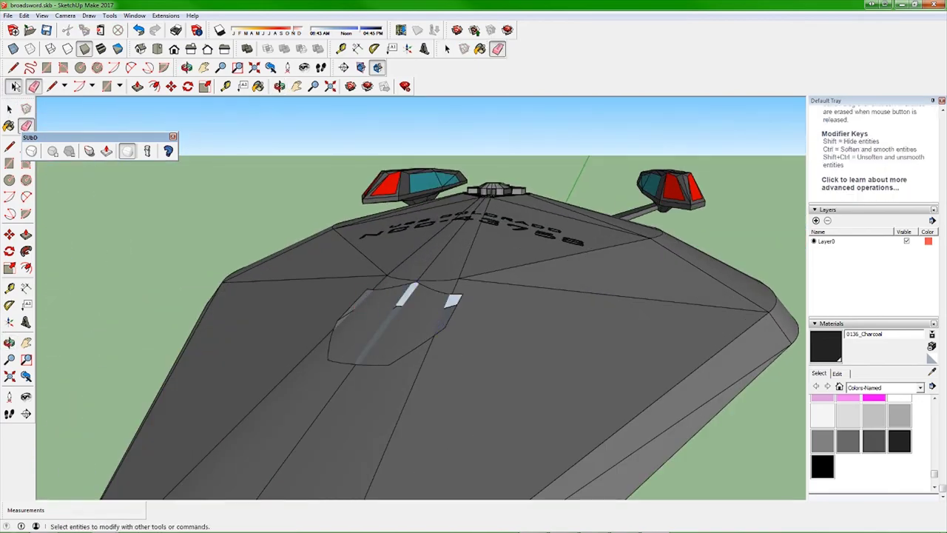
left_click(414, 333)
middle_click_drag(429, 363, 148, 395)
scroll(377, 273, "up", 5)
mouse_move(376, 273)
middle_mouse_down()
mouse_move(300, 243)
mouse_move(295, 306)
mouse_move(223, 59)
mouse_move(181, 204)
middle_mouse_up()
key("space")
scroll(296, 307, "down", 5)
Select the whole model again, check its context options, then clear the selection.
key("r")
key("p")
mouse_move(390, 189)
middle_mouse_down()
mouse_move(247, 194)
mouse_move(360, 292)
middle_mouse_up()
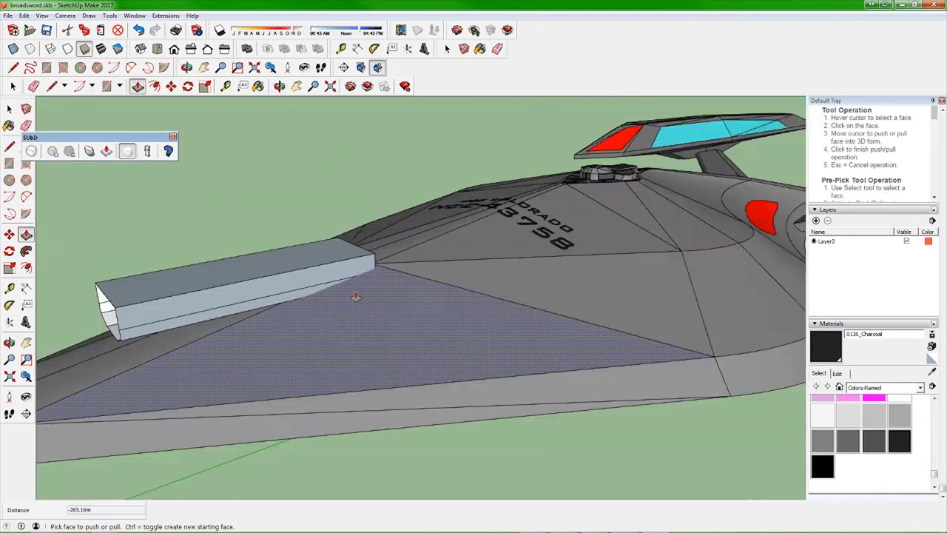
key("space")
key("ctrl+a")
right_click(275, 214)
key("Escape")
left_click(543, 322)
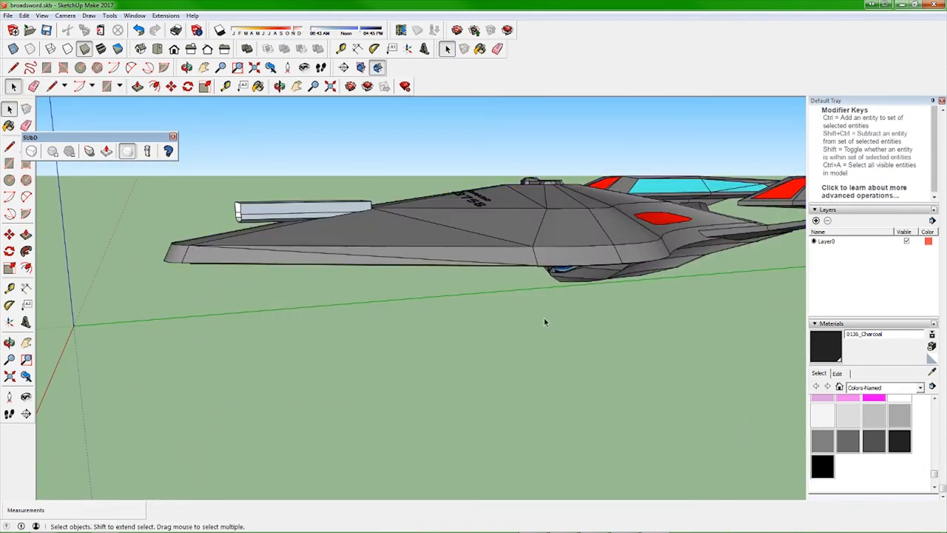
scroll(294, 130, "up", 3)
middle_click_drag(295, 130, 482, 210)
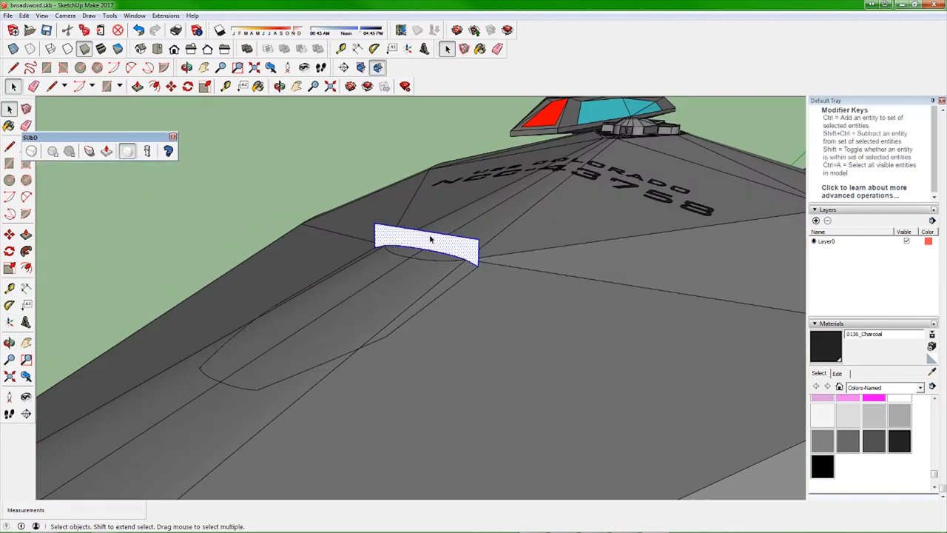
Paint the white cylinder's sides and the face beside it dark gray.
key("e")
mouse_move(430, 239)
middle_mouse_down()
mouse_move(398, 266)
mouse_move(400, 217)
middle_mouse_up()
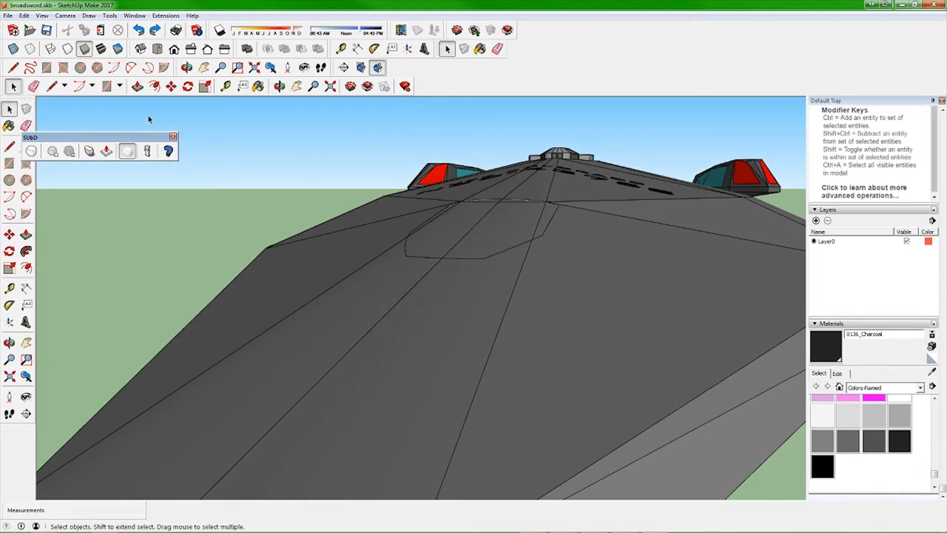
scroll(400, 216, "up", 2)
scroll(535, 285, "down", 3)
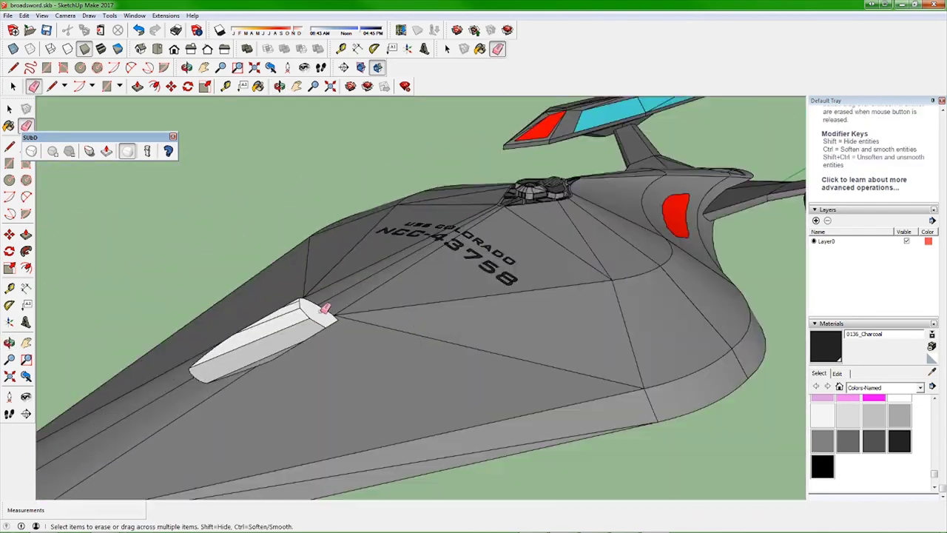
middle_click_drag(534, 285, 573, 220)
scroll(573, 220, "up", 3)
key("b")
left_click(339, 278)
left_click(339, 278)
mouse_move(339, 278)
middle_mouse_down()
mouse_move(448, 387)
mouse_move(384, 244)
mouse_move(550, 155)
middle_mouse_up()
Paint the hull panels DarkGoldenrod.
key("p")
middle_click_drag(301, 325, 892, 326)
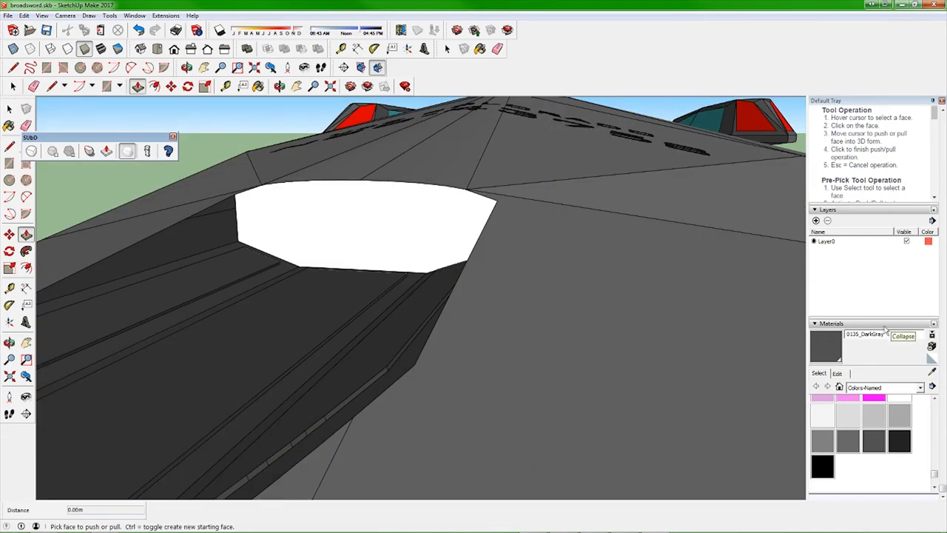
left_click(898, 466)
left_click(205, 269)
middle_click_drag(205, 269, 274, 296)
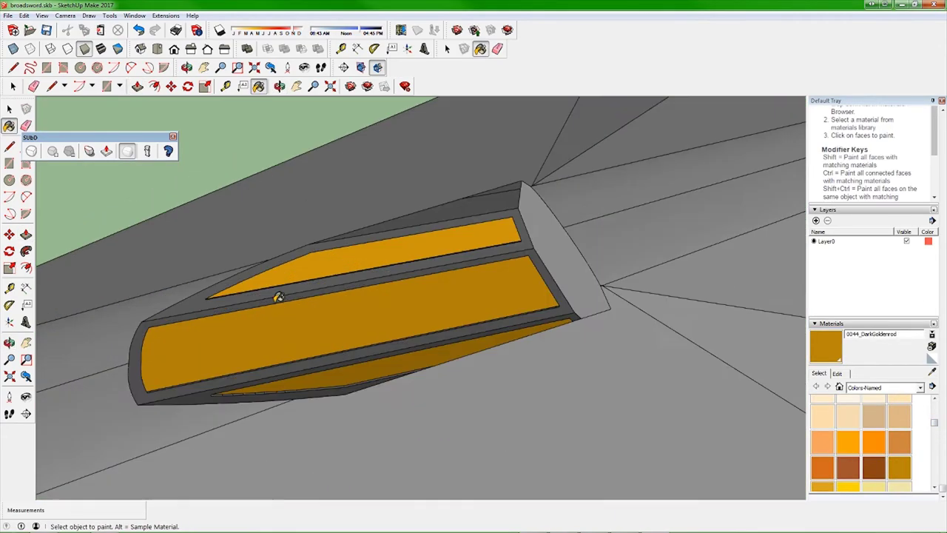
Offset an outline inside the white face and push the inner face down into a recess.
key("f")
left_click(391, 237)
double_click(372, 302)
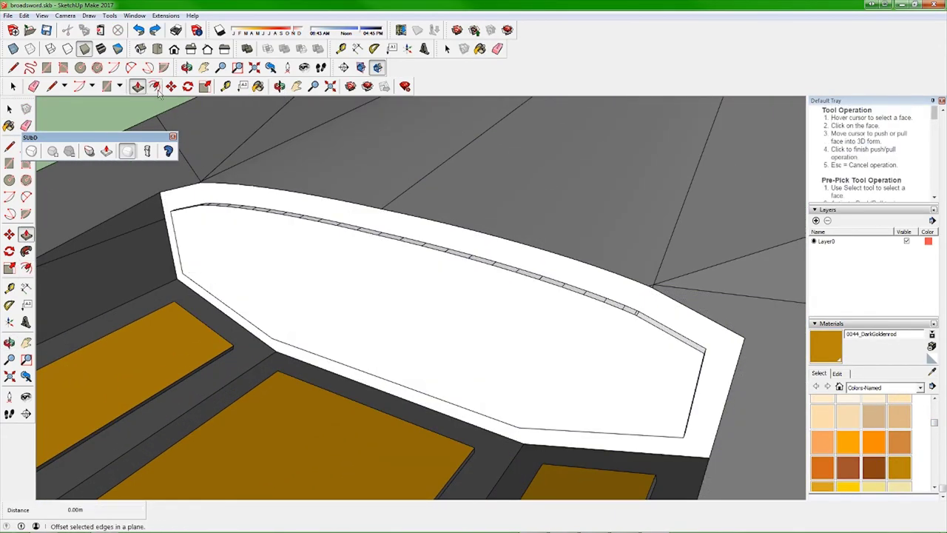
left_click(154, 86)
key("p")
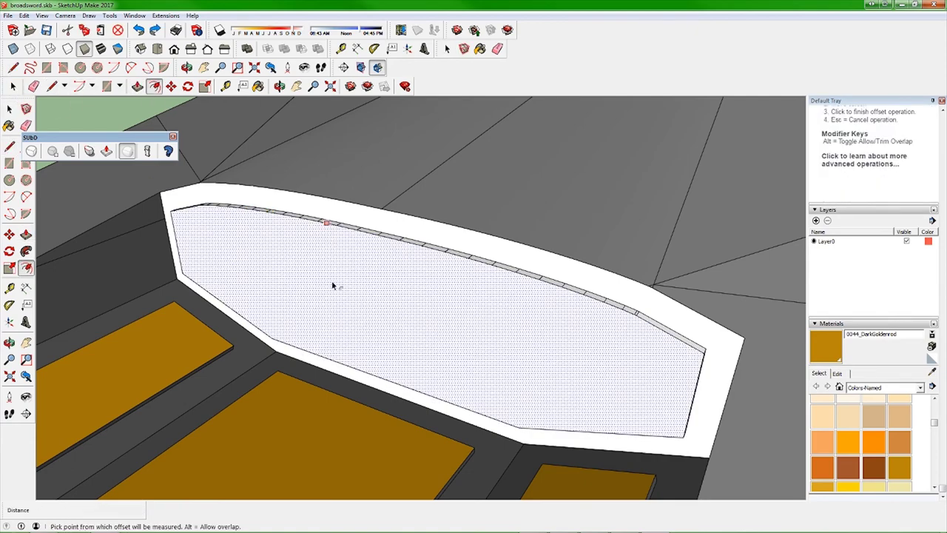
left_click(332, 281)
left_click(364, 281)
Draw a line across the recessed face.
key("l")
mouse_move(364, 281)
middle_mouse_down()
mouse_move(457, 400)
mouse_move(148, 315)
middle_mouse_up()
left_click(444, 402)
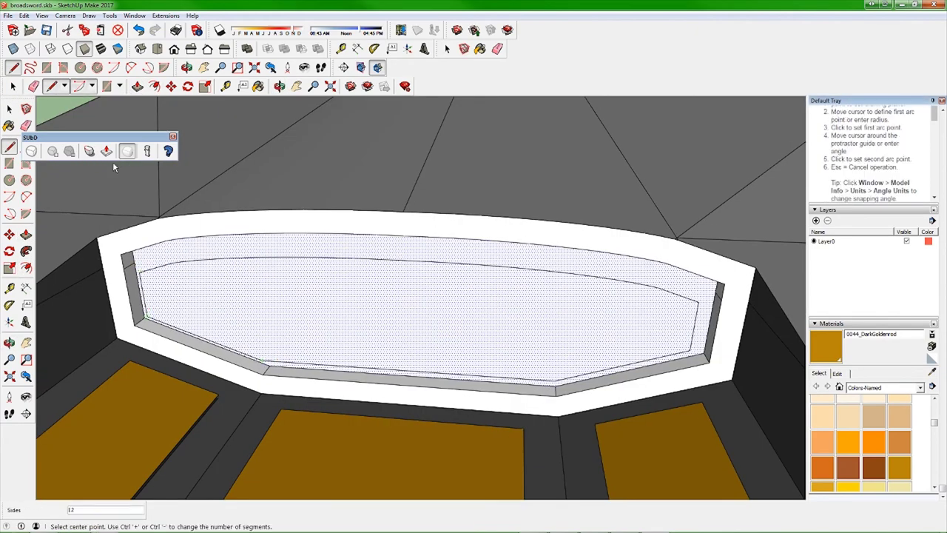
left_click(563, 259)
scroll(190, 249, "up", 3)
Push the face further inward to deepen the recess, leaving a rim.
key("e")
mouse_move(333, 257)
middle_mouse_down()
mouse_move(610, 287)
mouse_move(351, 288)
mouse_move(370, 309)
middle_mouse_up()
key("p")
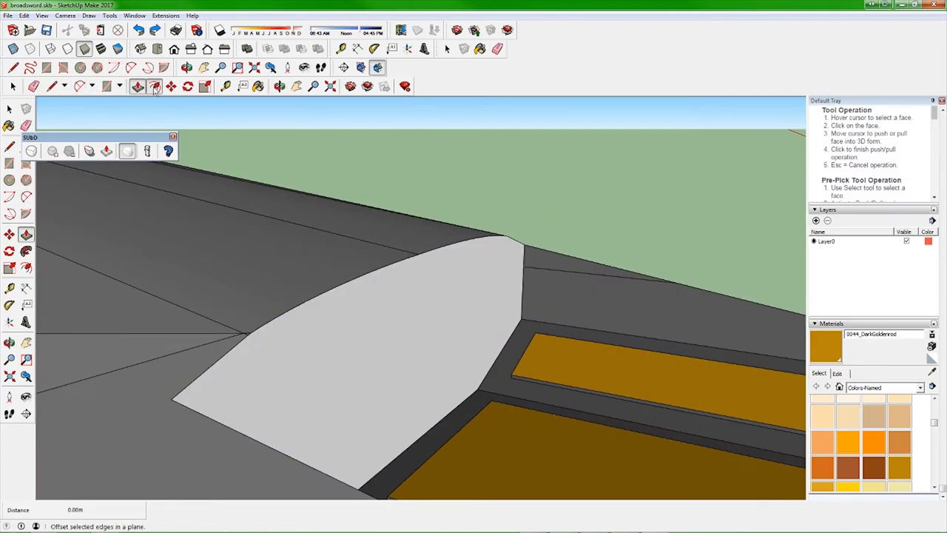
left_click(370, 309)
left_click(395, 345)
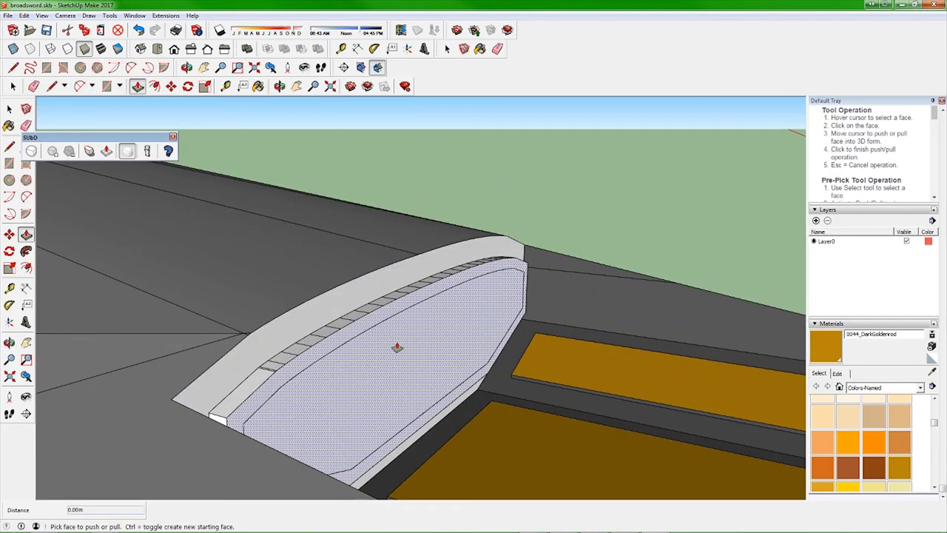
mouse_move(395, 345)
middle_mouse_down()
mouse_move(358, 351)
mouse_move(386, 296)
middle_mouse_up()
Offset an inner border on the recessed slot face, then orbit out to view the whole ship.
key("l")
key("p")
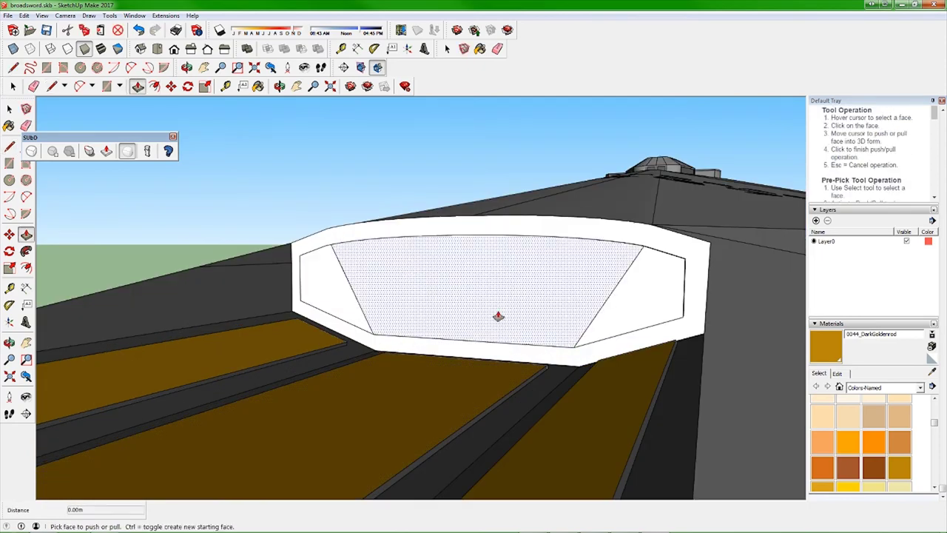
middle_click_drag(496, 318, 435, 227)
key("f")
left_click(402, 213)
left_click(436, 237)
key("p")
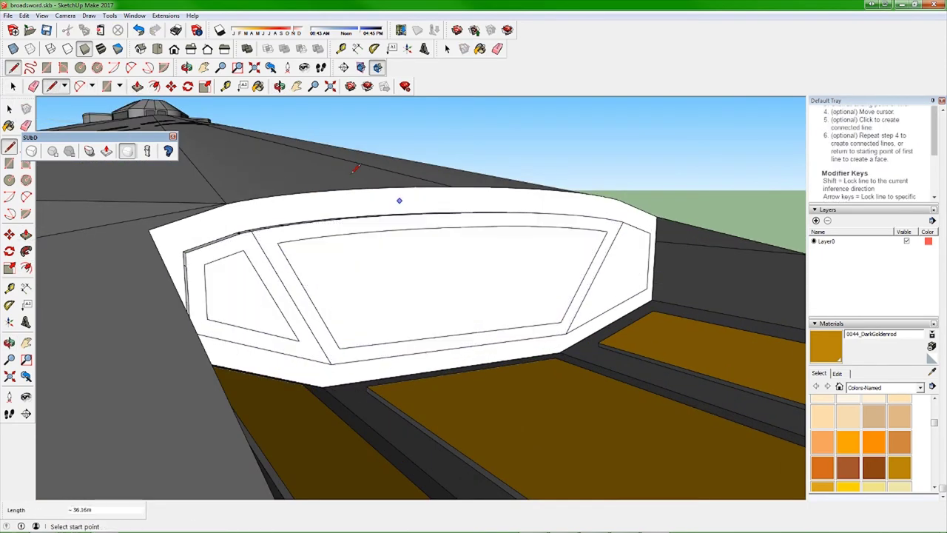
key("p")
key("m")
middle_click_drag(416, 275, 635, 303)
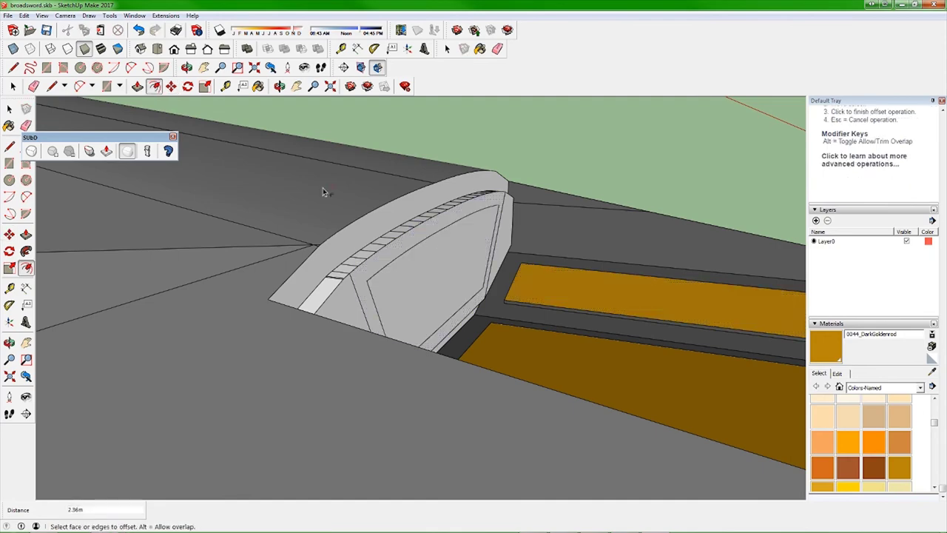
key("space")
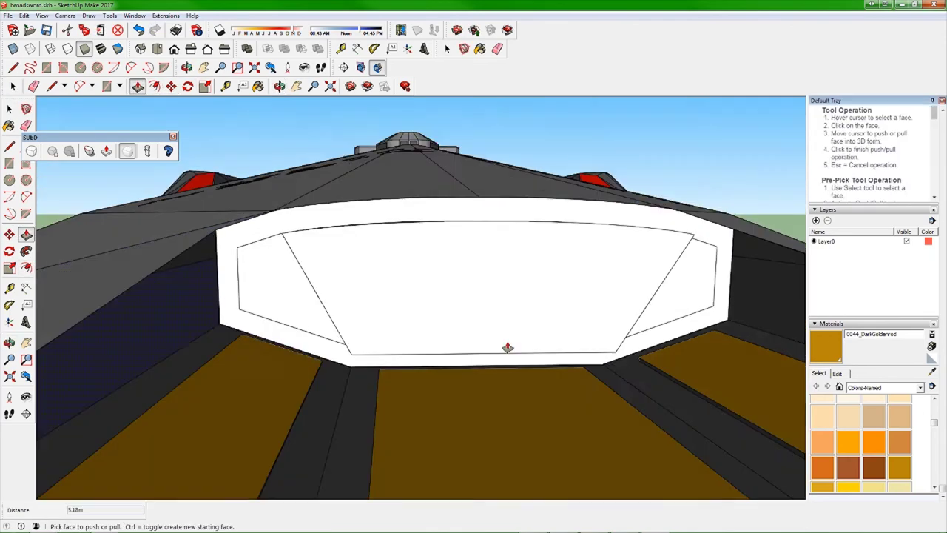
middle_click_drag(503, 343, 497, 296)
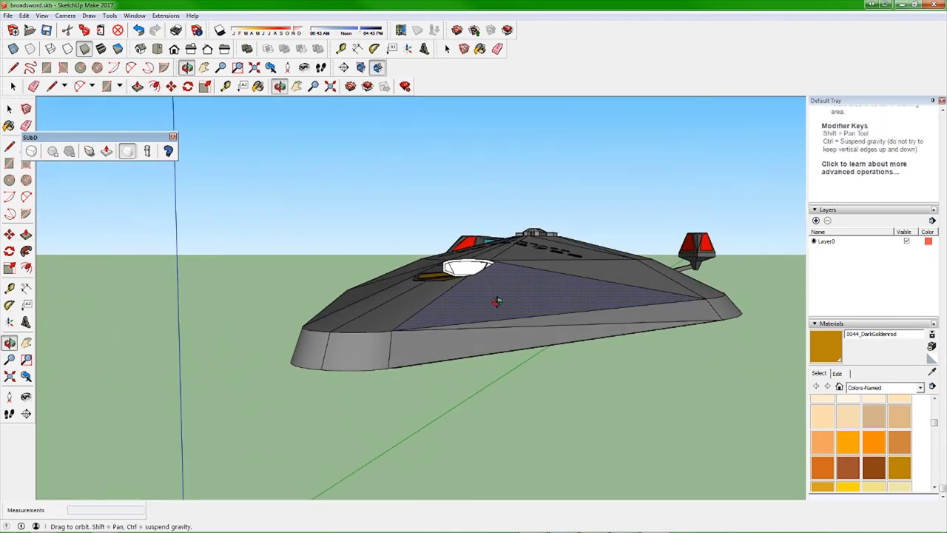
Select the cyan panel in the front slot and offset its outline inward.
left_click(52, 86)
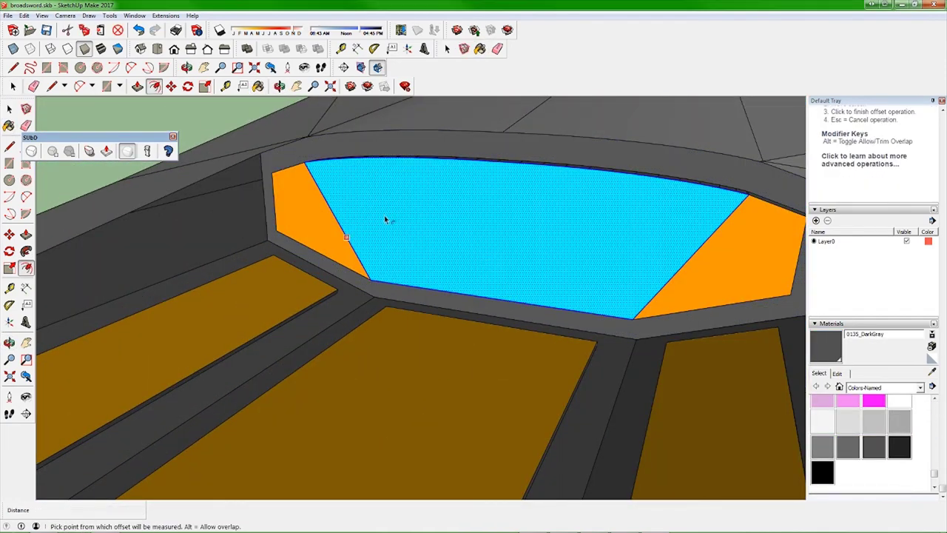
left_click(686, 186)
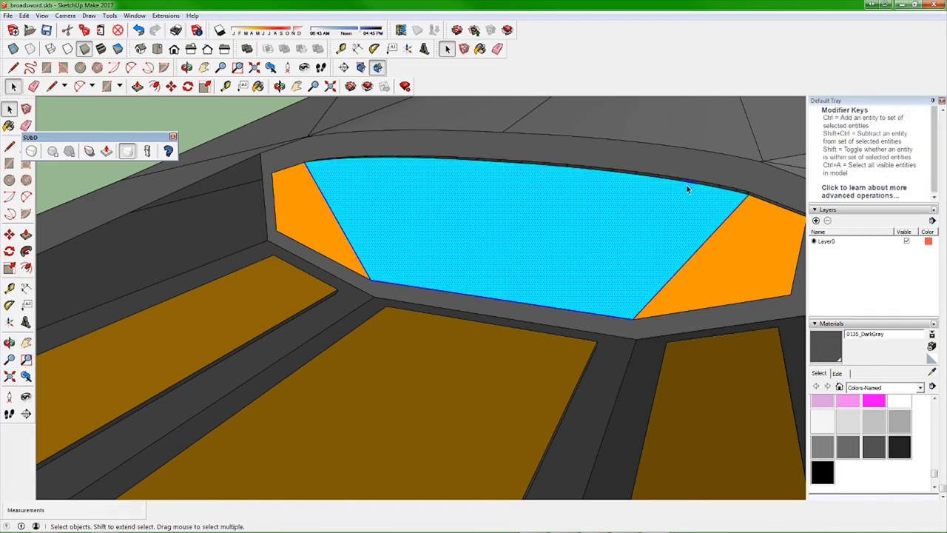
middle_click_drag(694, 372, 479, 249)
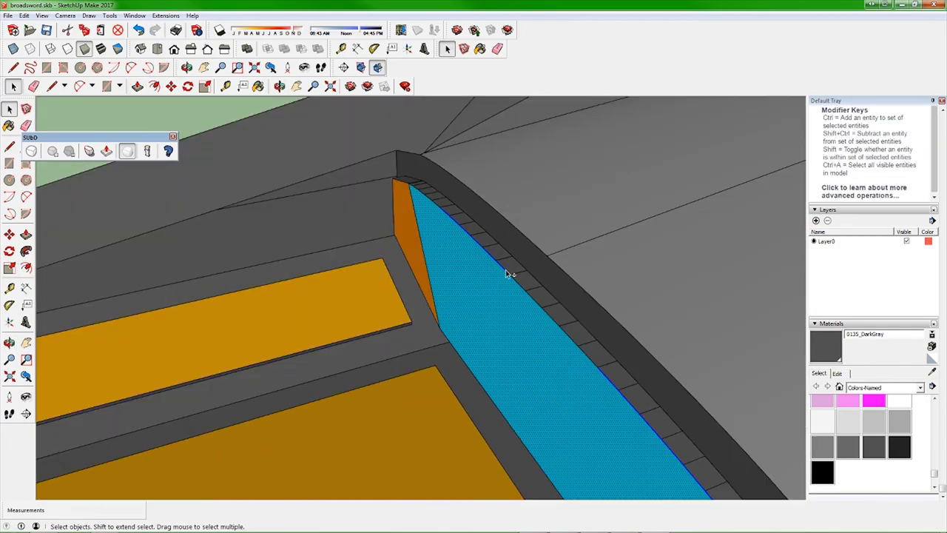
middle_click_drag(572, 343, 294, 224)
mouse_move(395, 214)
middle_mouse_down()
mouse_move(343, 360)
mouse_move(430, 253)
mouse_move(362, 290)
middle_mouse_up()
left_click(156, 87)
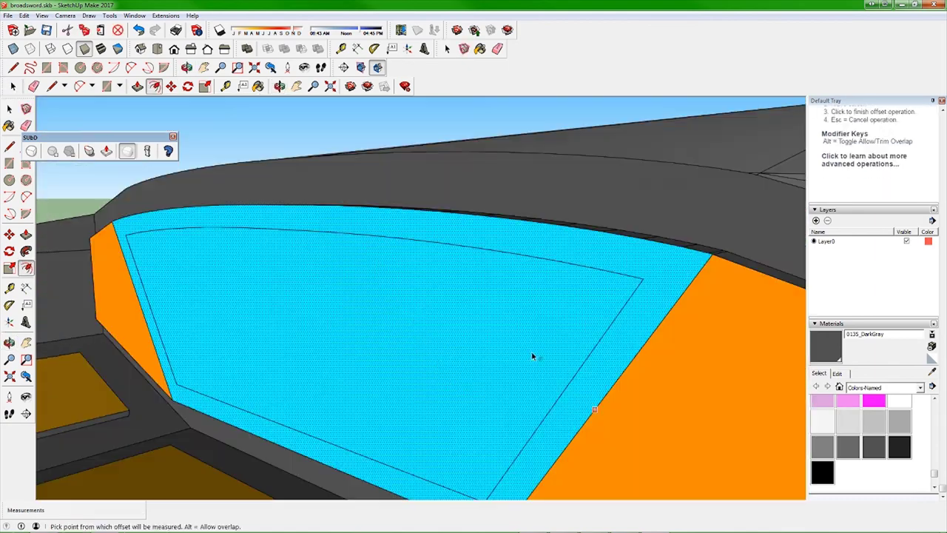
Orbit out and down to examine the white front cap's curved edge.
scroll(533, 360, "down", 5)
scroll(330, 327, "down", 3)
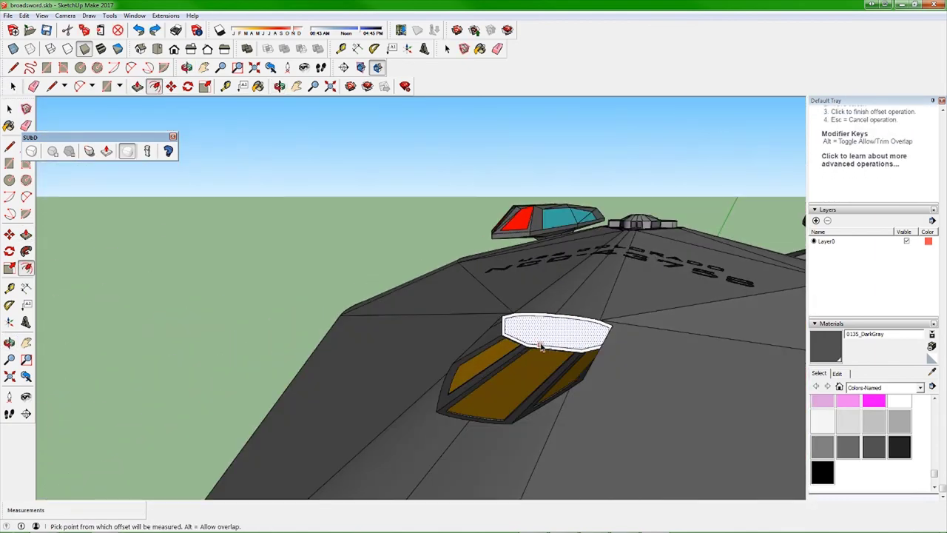
middle_click_drag(329, 326, 454, 417)
scroll(454, 417, "up", 2)
scroll(508, 384, "down", 1)
key("space")
middle_click_drag(495, 384, 321, 214)
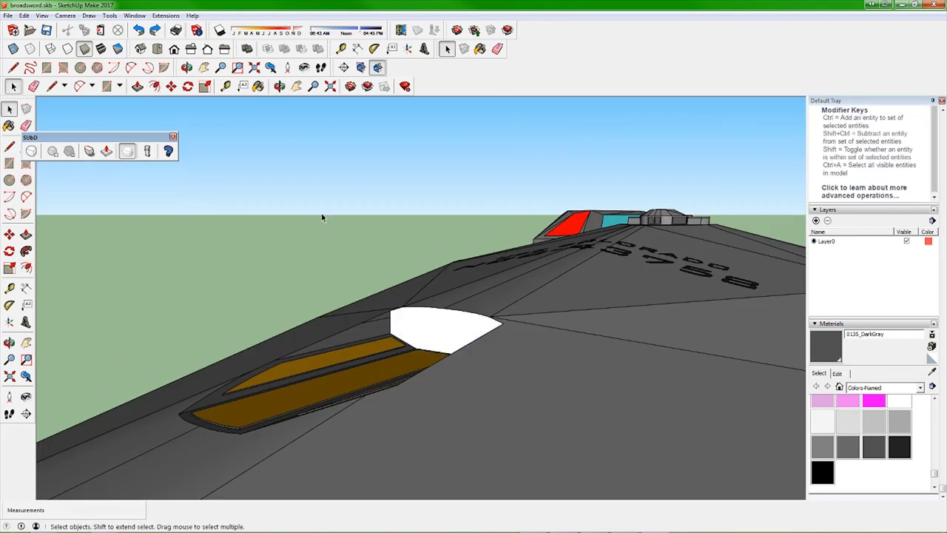
scroll(507, 355, "up", 3)
scroll(545, 370, "up", 2)
scroll(498, 349, "up", 2)
middle_click_drag(499, 349, 207, 403)
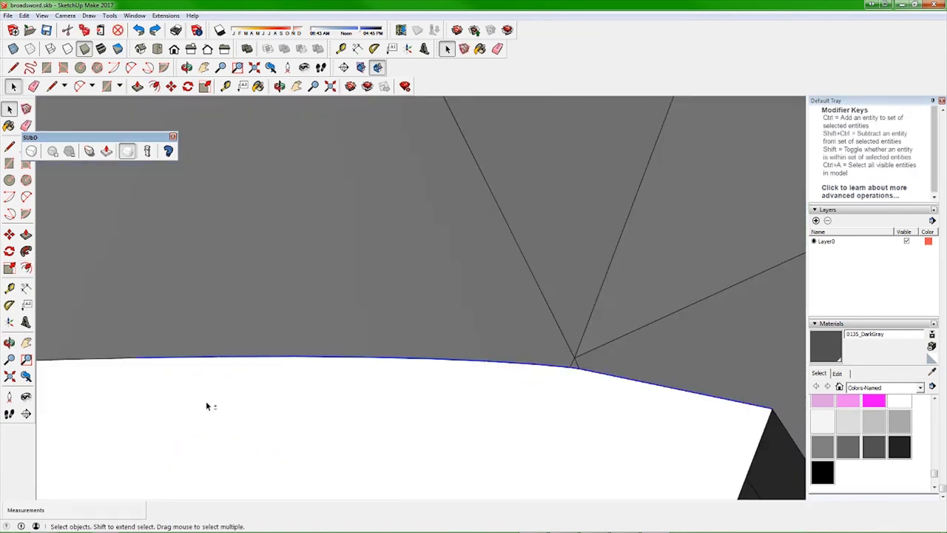
scroll(407, 336, "up", 2)
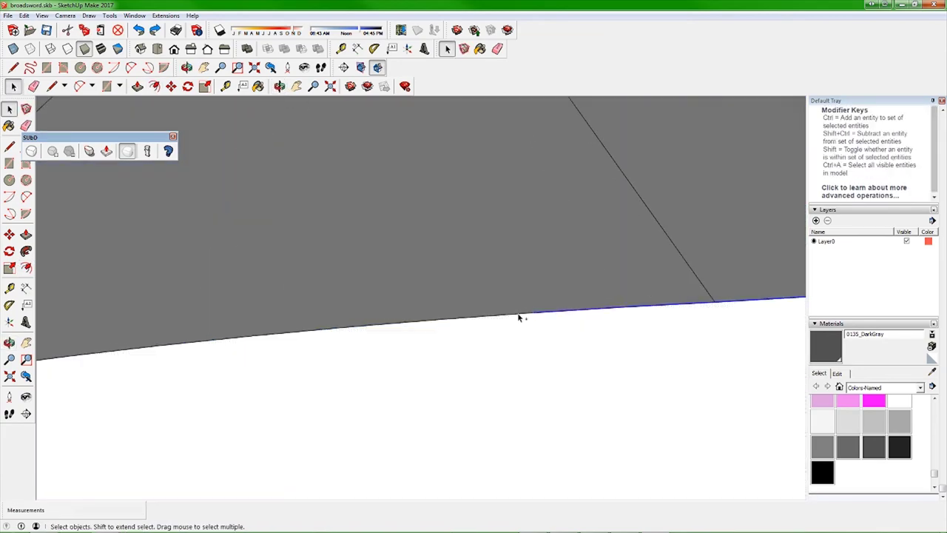
middle_click_drag(270, 338, 384, 299)
Select the white front cap face and check its face and edge properties.
mouse_move(181, 336)
middle_mouse_down()
mouse_move(217, 318)
mouse_move(665, 321)
mouse_move(581, 213)
middle_mouse_up()
right_click(496, 145)
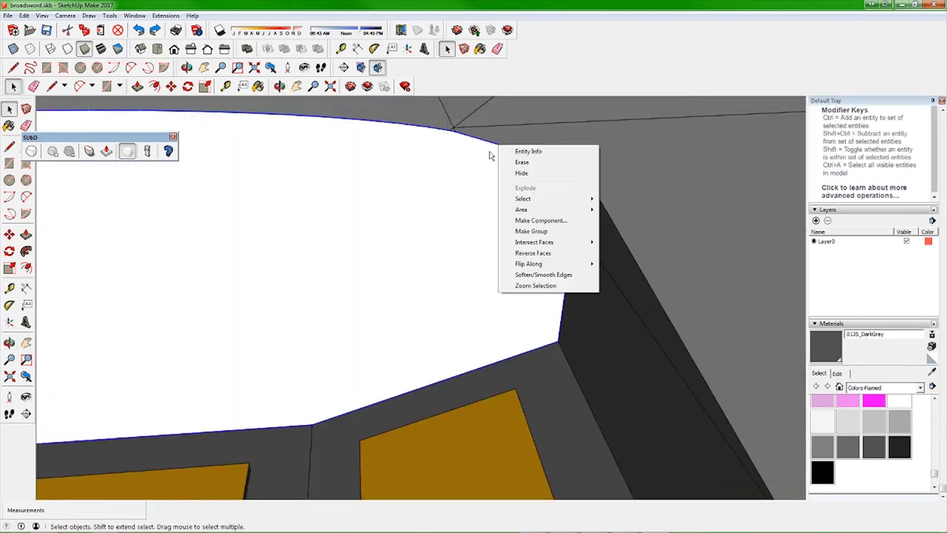
left_click(450, 151)
right_click(396, 227)
right_click(465, 225)
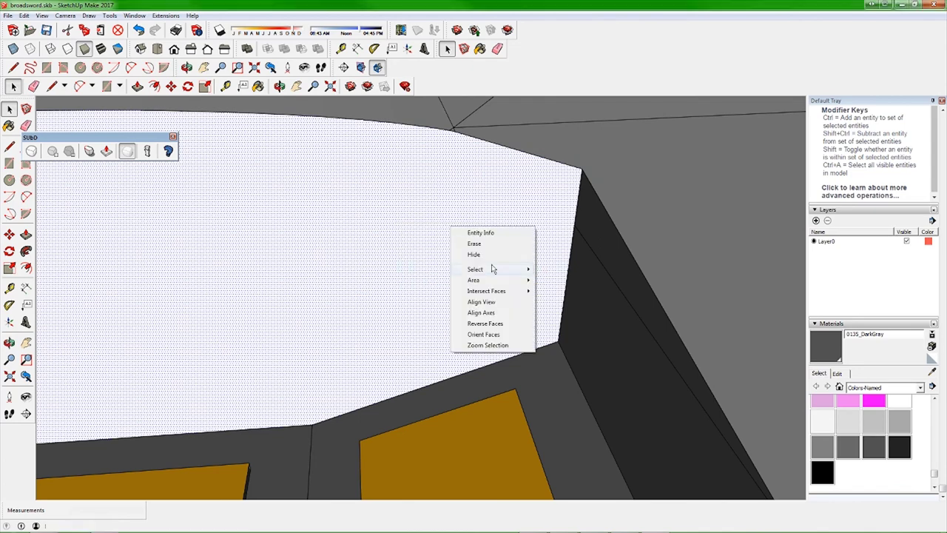
left_click(567, 270)
right_click(469, 275)
left_click(488, 282)
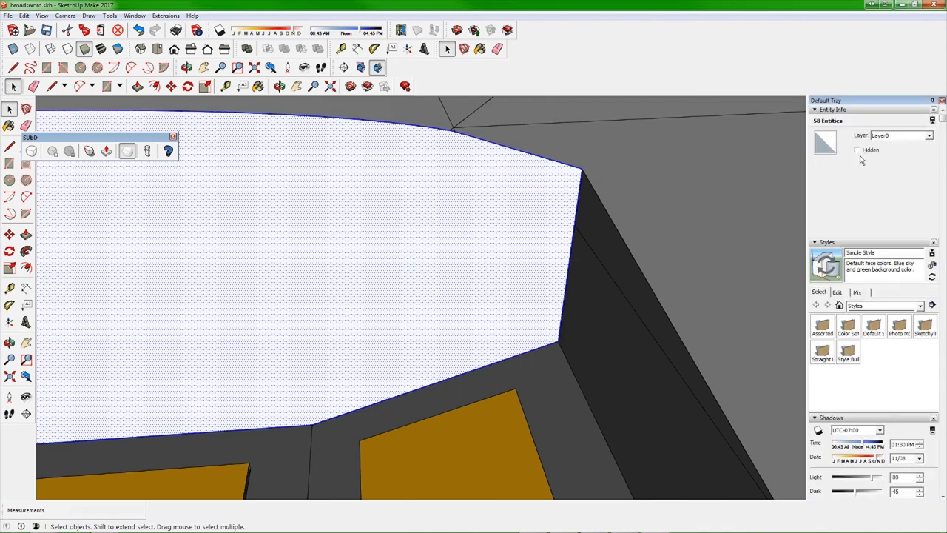
left_click(660, 234)
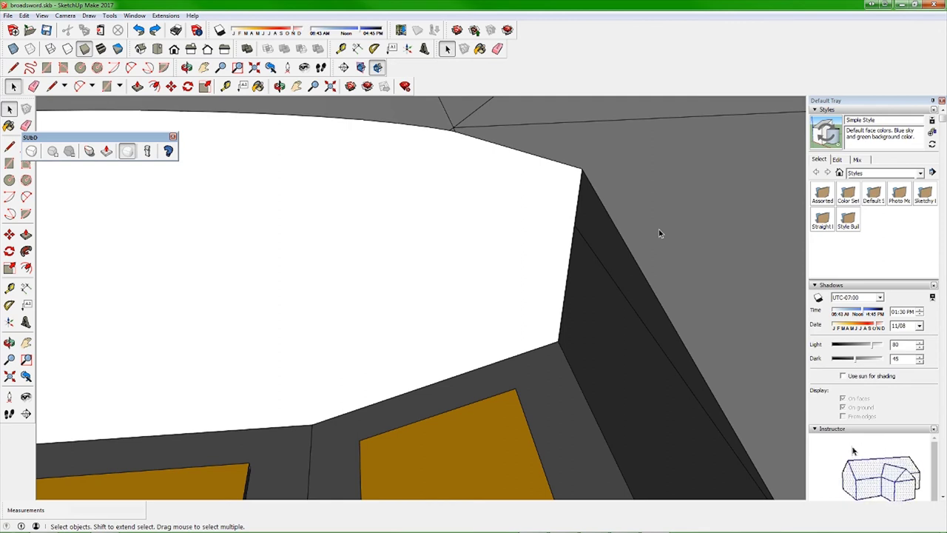
Make the white cap face and its bounding edges a group and open it for editing.
right_click(520, 169)
left_click(655, 220)
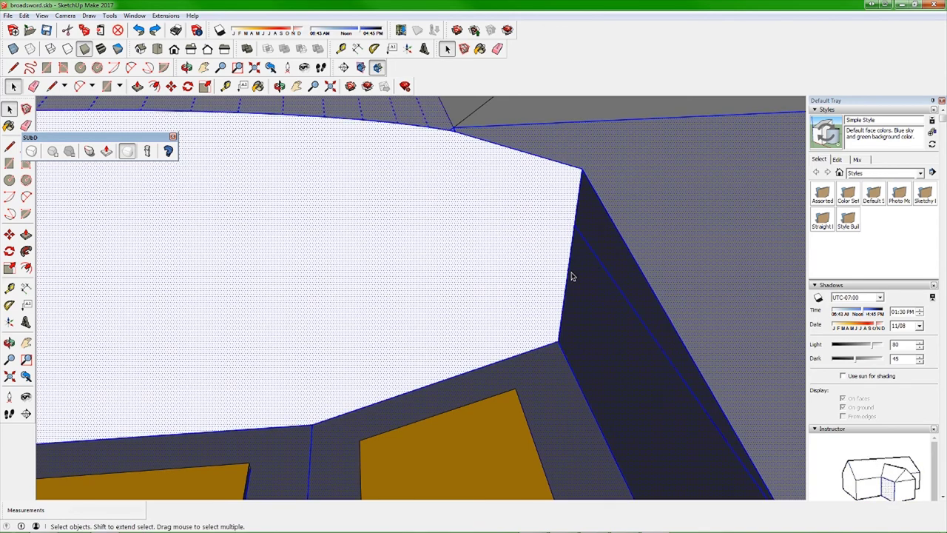
scroll(570, 275, "down", 2)
right_click(469, 308)
left_click(24, 15)
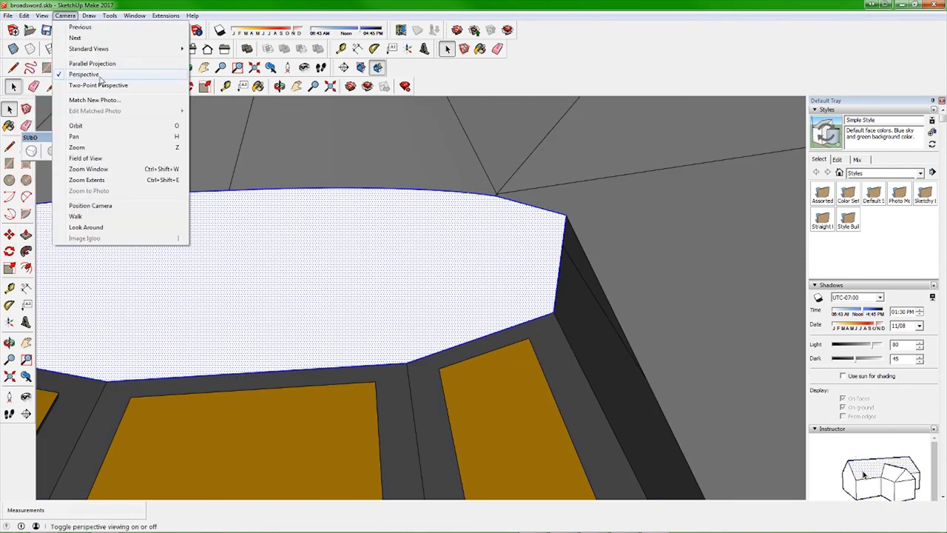
right_click(267, 236)
right_click(312, 296)
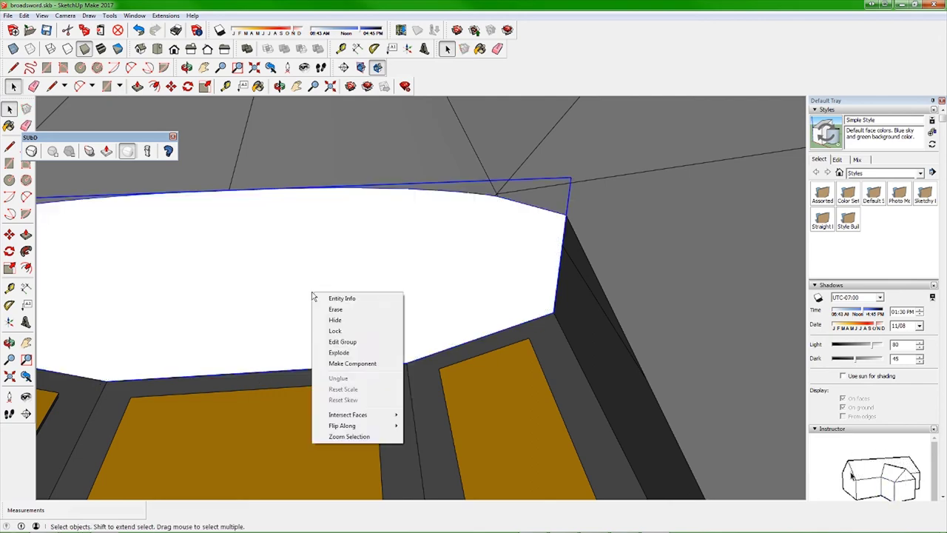
left_click(341, 341)
Offset the cap face's edges and push the inner face in as a recessed border.
key("f")
left_click(249, 205)
key("p")
left_click(311, 269)
key("f")
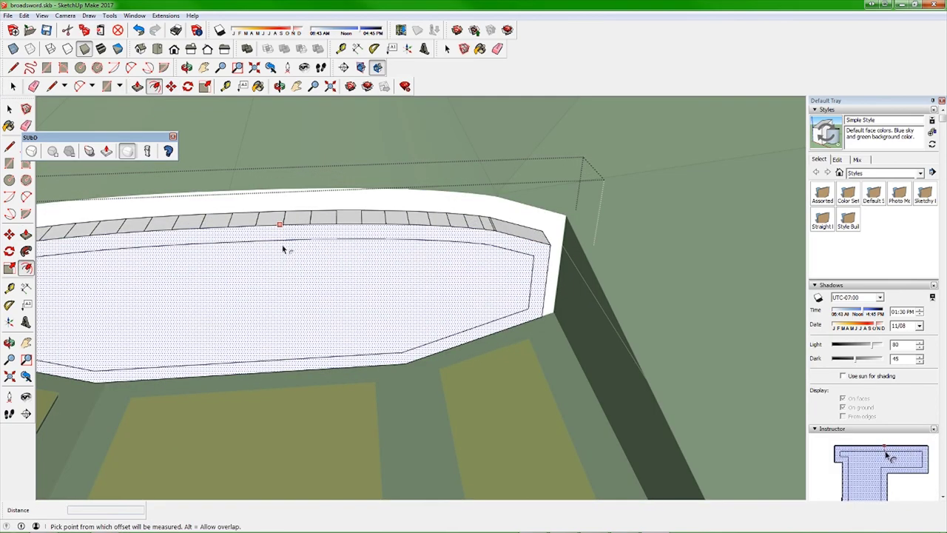
key("space")
left_click(233, 273)
right_click(233, 273)
right_click(373, 298)
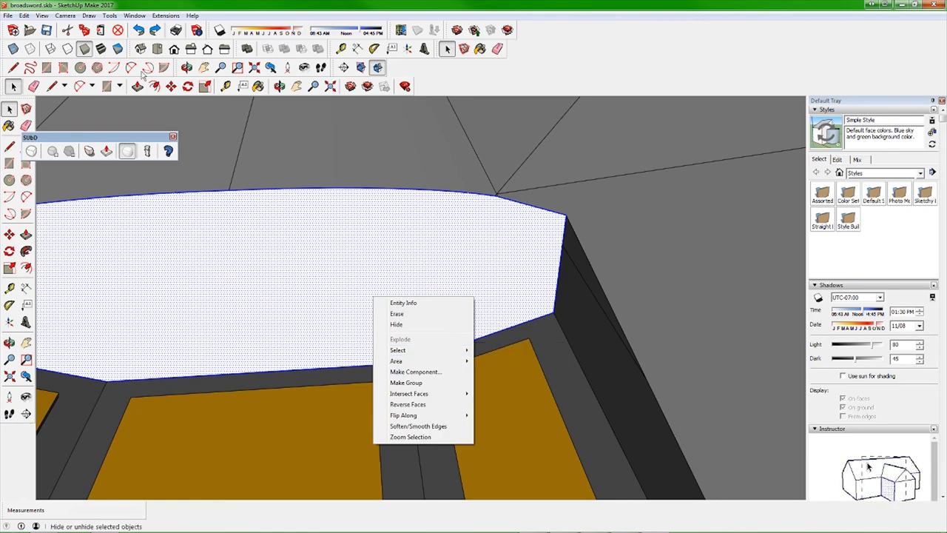
left_click(13, 68)
Draw an upright rectangle beside the front slot.
scroll(261, 237, "down", 3)
left_click(285, 353)
mouse_move(286, 353)
middle_mouse_down()
mouse_move(77, 207)
mouse_move(531, 185)
mouse_move(412, 249)
middle_mouse_up()
middle_click_drag(441, 194, 207, 468)
key("r")
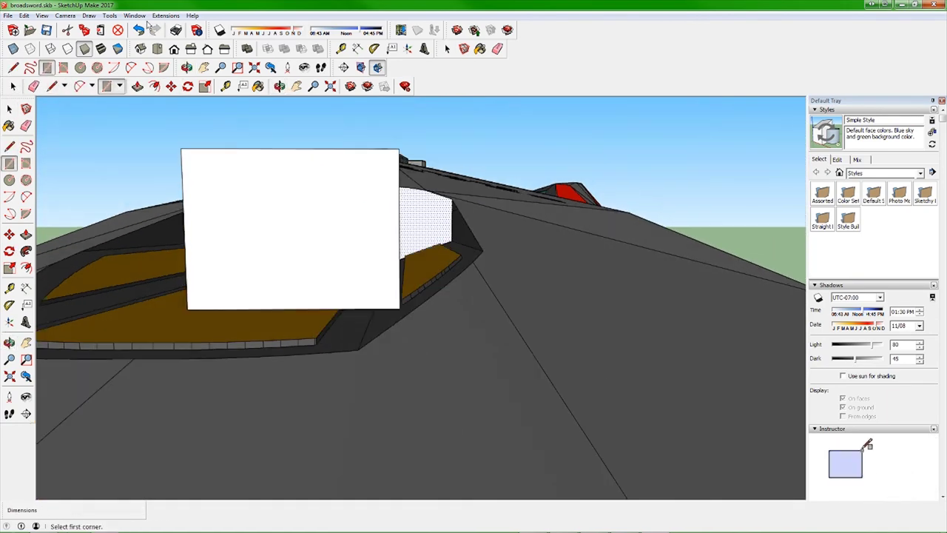
left_click(390, 220)
middle_click_drag(390, 221, 324, 296)
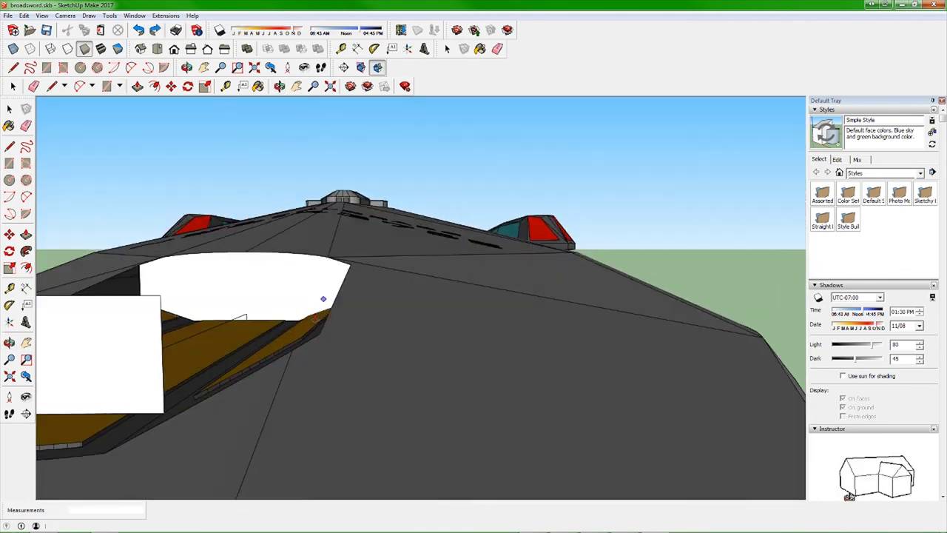
key("e")
middle_click_drag(398, 334, 341, 311)
Round the rectangle into a lens shape with a 2-point arc and reverse its face.
left_click(280, 276)
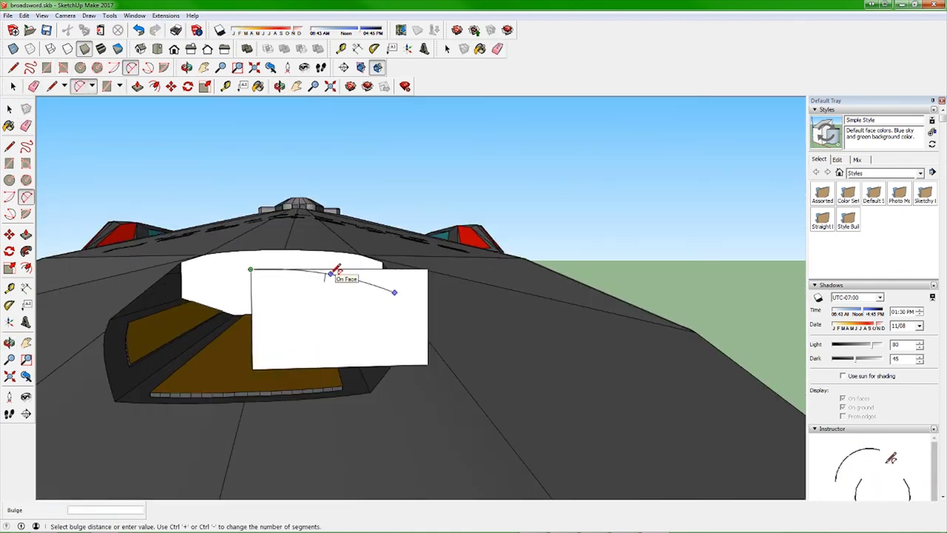
scroll(333, 270, "up", 3)
left_click(524, 328)
left_click(256, 427)
mouse_move(255, 427)
middle_mouse_down()
mouse_move(528, 383)
mouse_move(444, 318)
middle_mouse_up()
key("space")
right_click(395, 318)
right_click(386, 273)
left_click(441, 381)
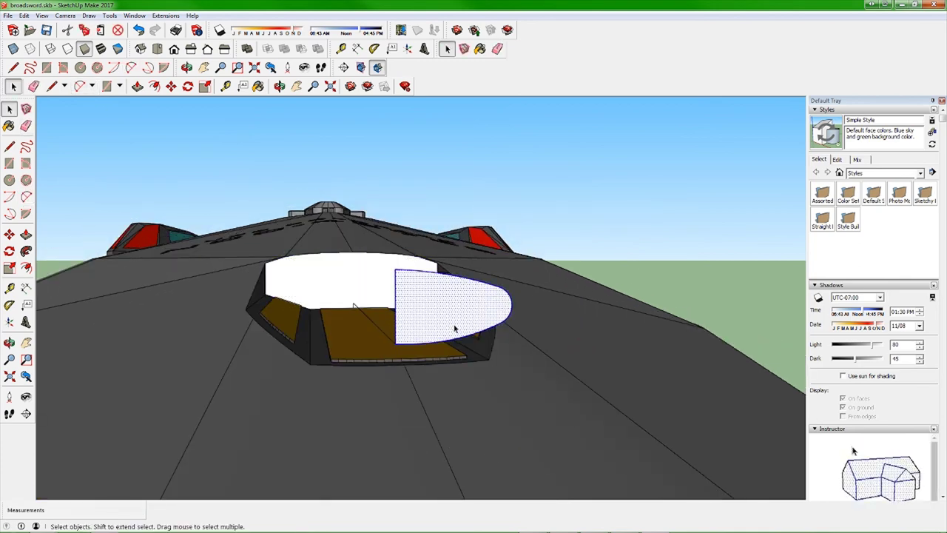
Move the rounded lens face to its new position.
key("m")
middle_click_drag(440, 381, 550, 328)
left_click(740, 372)
mouse_move(740, 372)
middle_mouse_down()
mouse_move(685, 275)
mouse_move(513, 296)
mouse_move(433, 264)
middle_mouse_up()
key("space")
right_click(491, 285)
left_click(518, 389)
right_click(581, 250)
right_click(518, 274)
right_click(434, 264)
key("Escape")
Place a copy of the rounded lens face to the left.
middle_click_drag(460, 303, 473, 248)
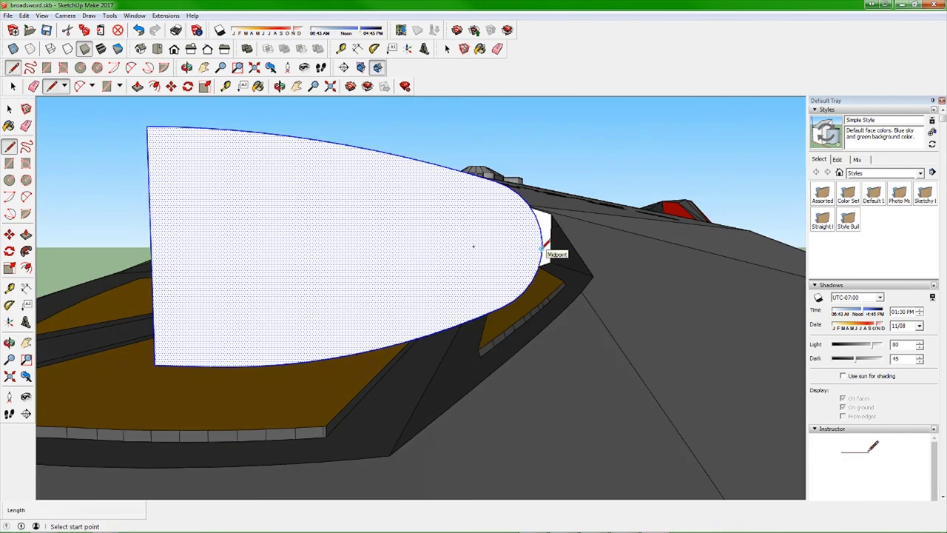
key("m")
left_click(332, 259)
left_click(252, 297)
mouse_move(251, 297)
middle_mouse_down()
mouse_move(317, 269)
mouse_move(564, 269)
middle_mouse_up()
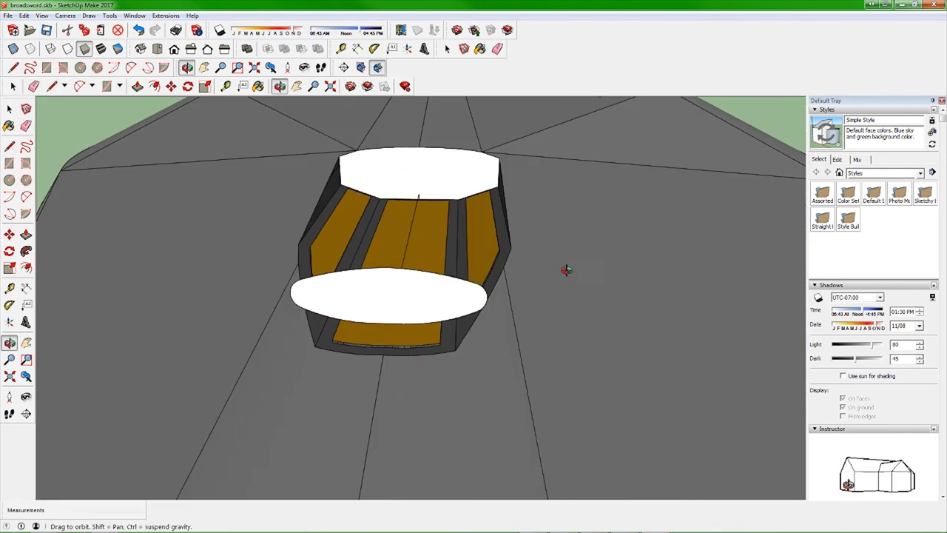
mouse_move(393, 331)
middle_mouse_down()
mouse_move(436, 228)
mouse_move(387, 256)
mouse_move(395, 237)
middle_mouse_up()
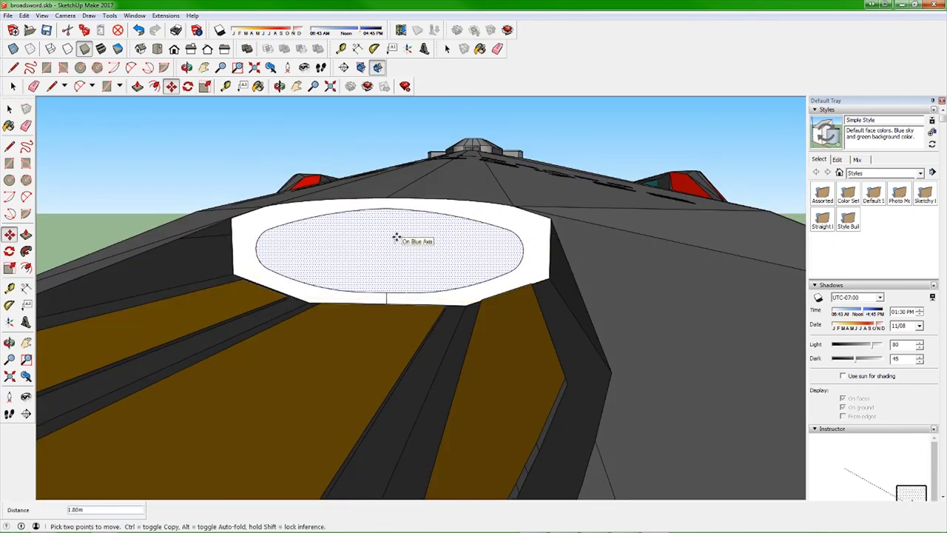
Offset the lens face to create an inner lens-shaped border.
left_click(155, 86)
mouse_move(333, 281)
middle_mouse_down()
mouse_move(332, 313)
mouse_move(384, 281)
middle_mouse_up()
left_click(152, 85)
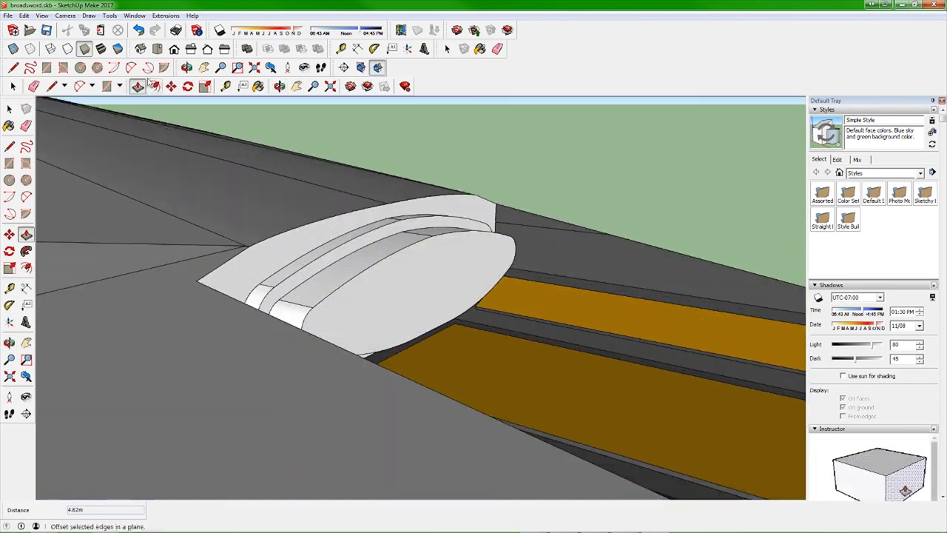
left_click(413, 253)
mouse_move(412, 253)
middle_mouse_down()
mouse_move(207, 241)
mouse_move(376, 264)
mouse_move(144, 112)
mouse_move(414, 296)
mouse_move(635, 303)
middle_mouse_up()
Paint the lens ring faces, then zoom out to view the whole ship.
key("b")
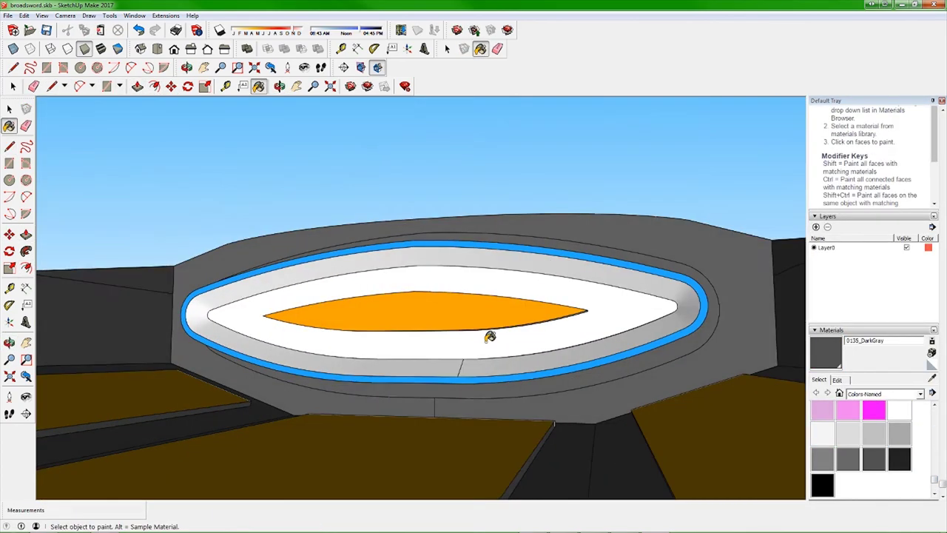
scroll(488, 333, "up", 3)
left_click(294, 301)
middle_click_drag(404, 217, 475, 231)
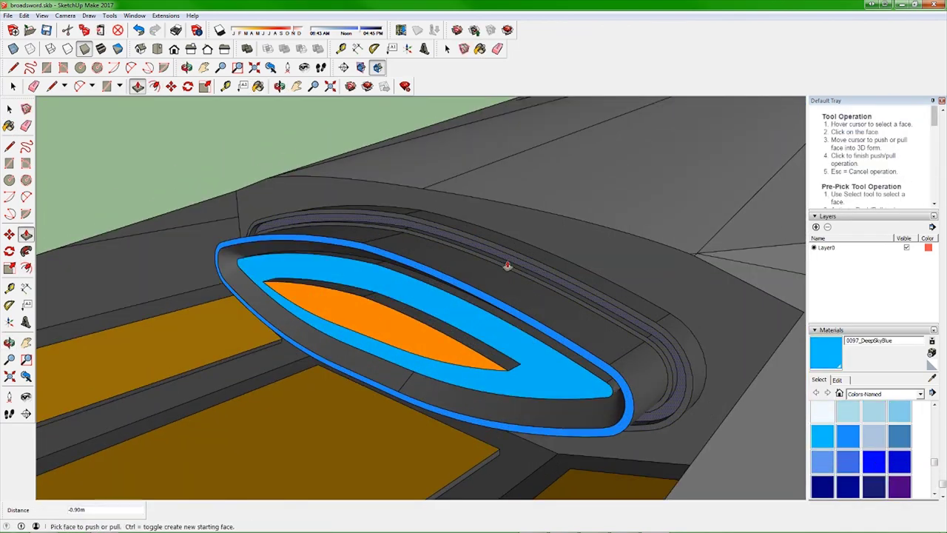
middle_click_drag(507, 267, 698, 321)
scroll(698, 321, "down", 5)
scroll(518, 340, "down", 3)
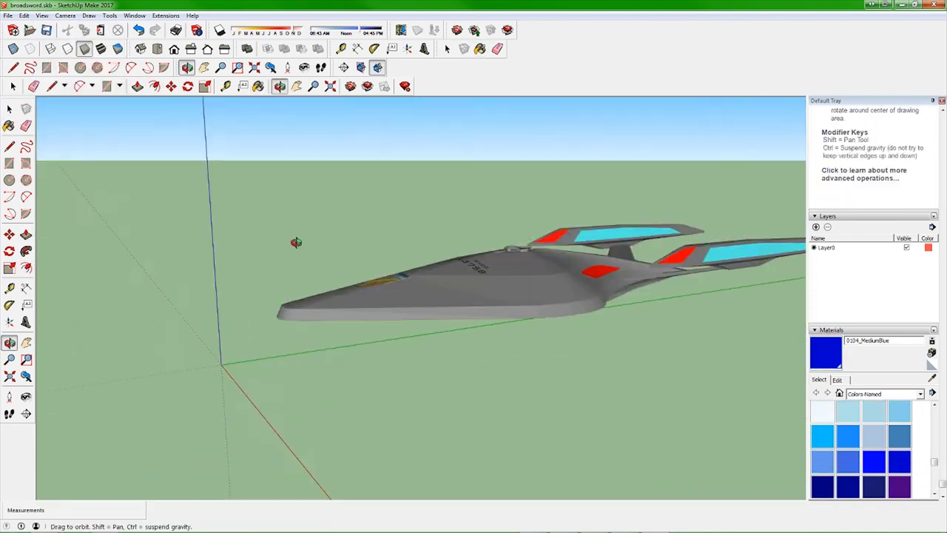